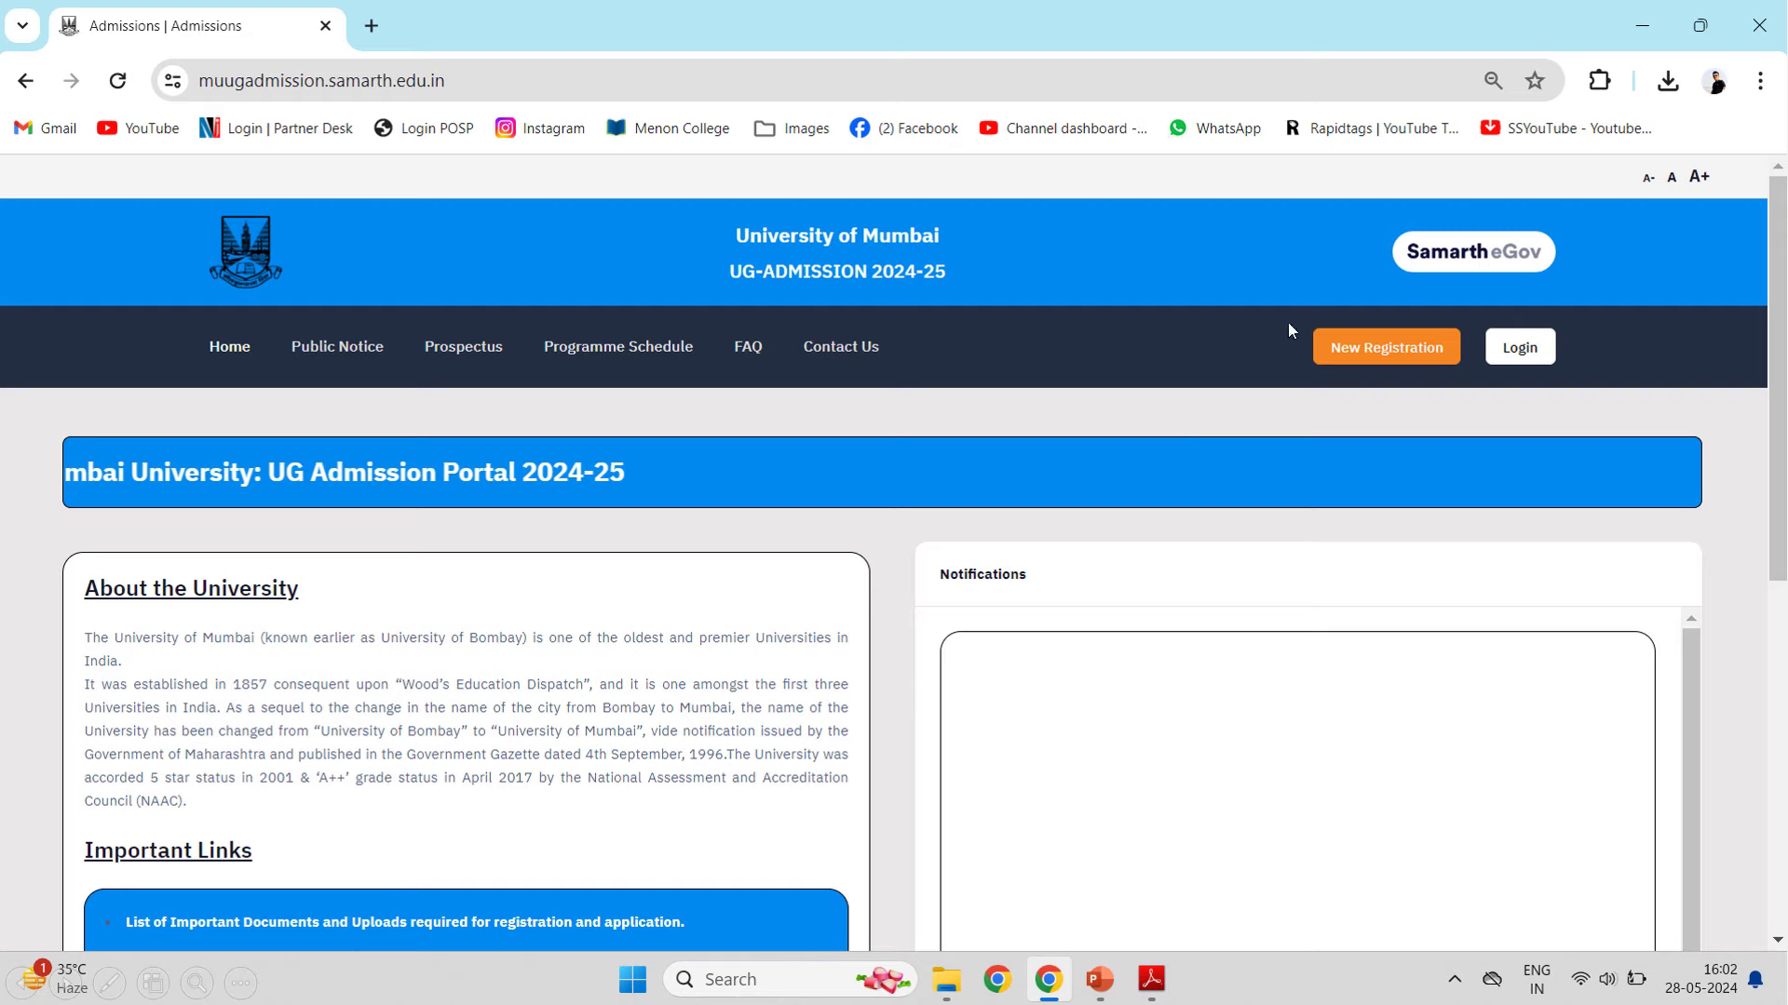
Open the new applicant registration form on the University of Mumbai UG admission portal.
left_click(1348, 394)
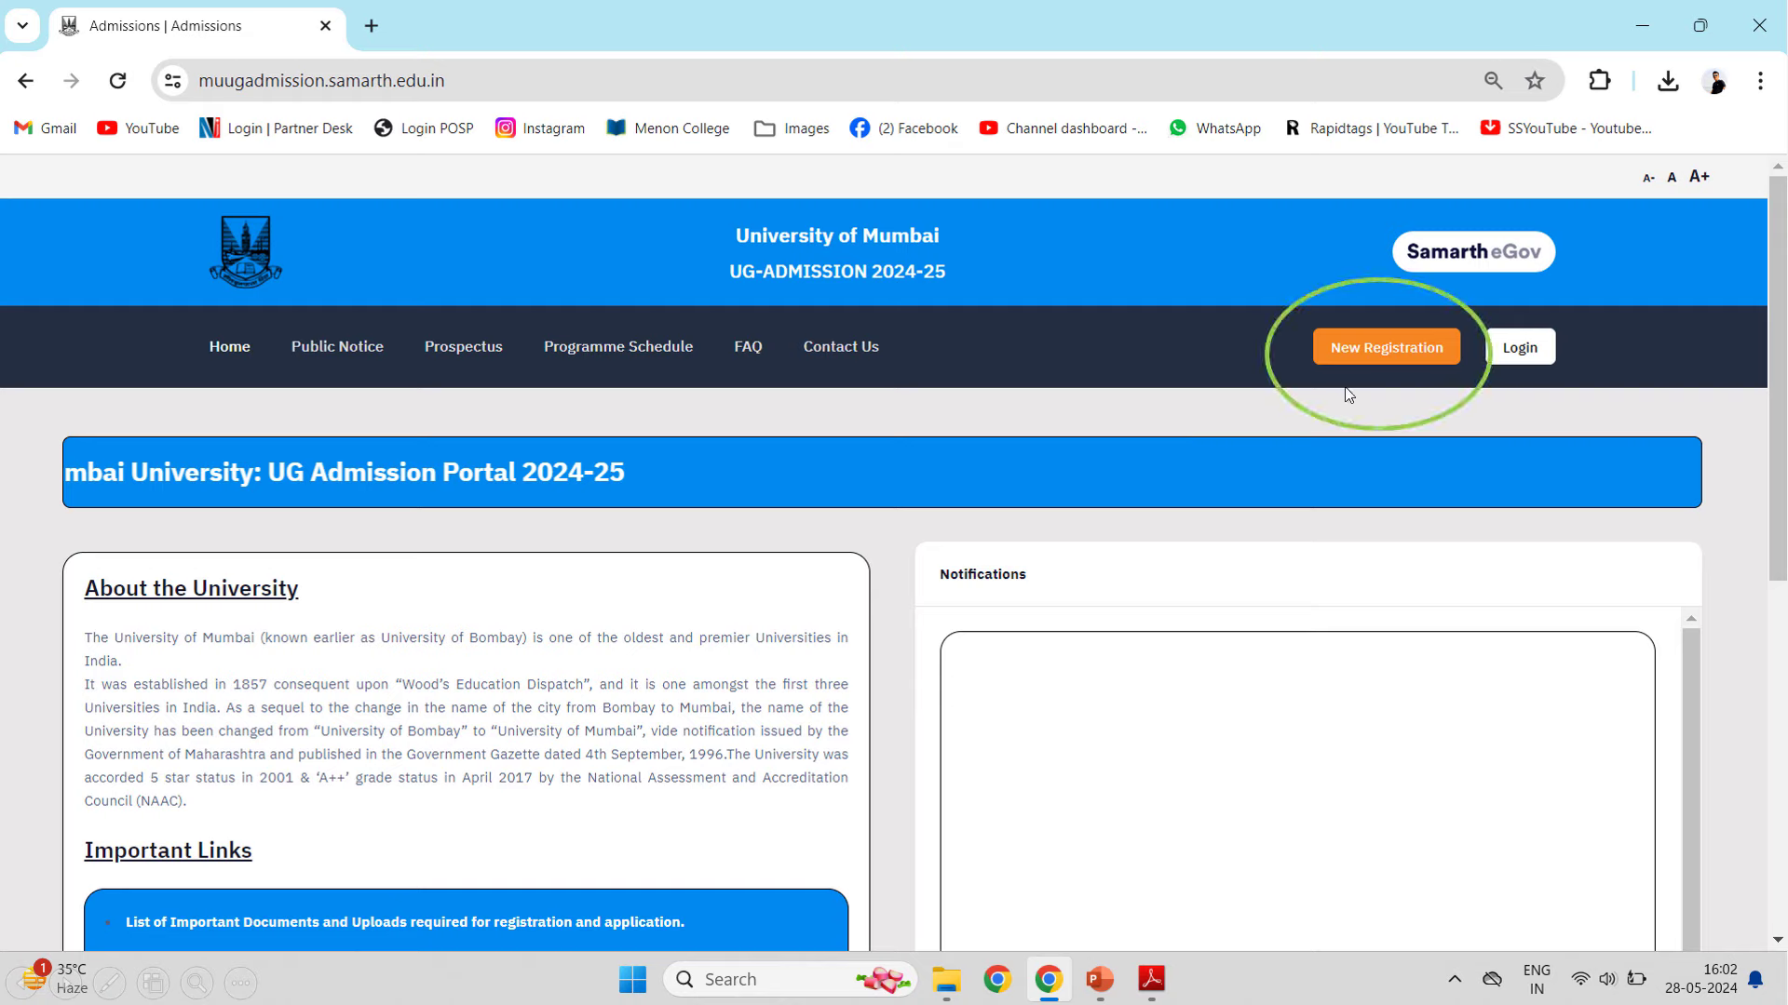
left_click(1348, 395)
key("alt+Tab")
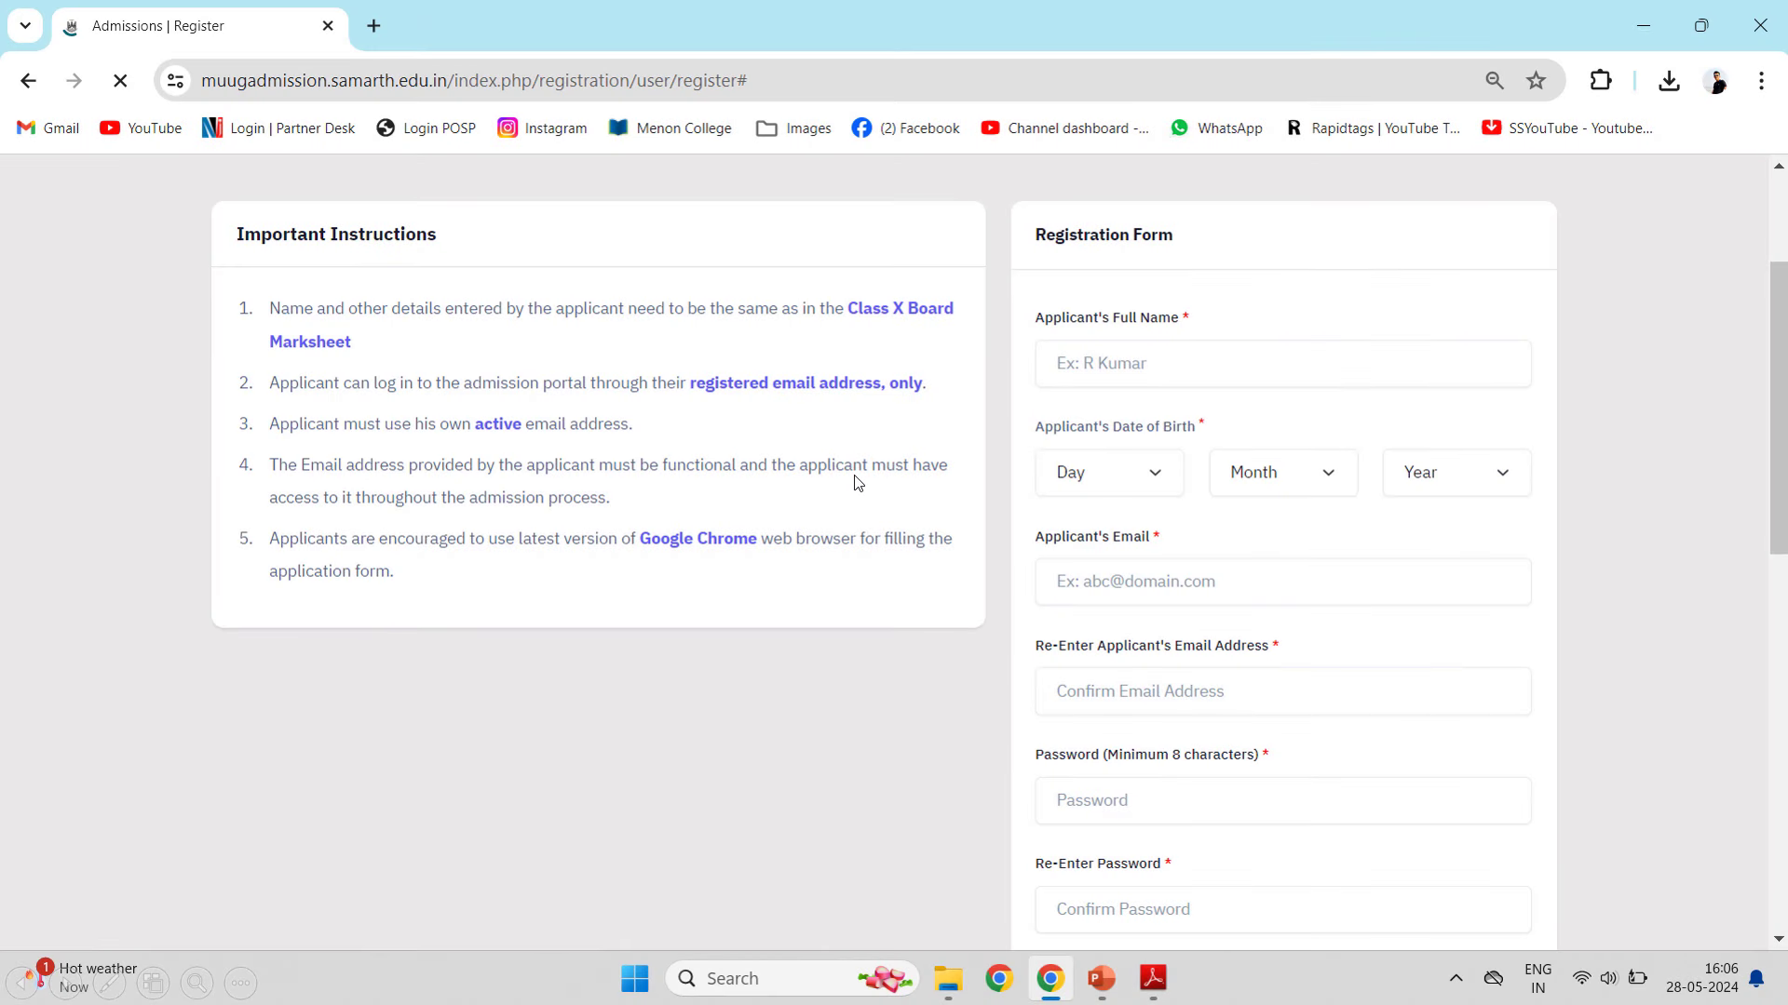
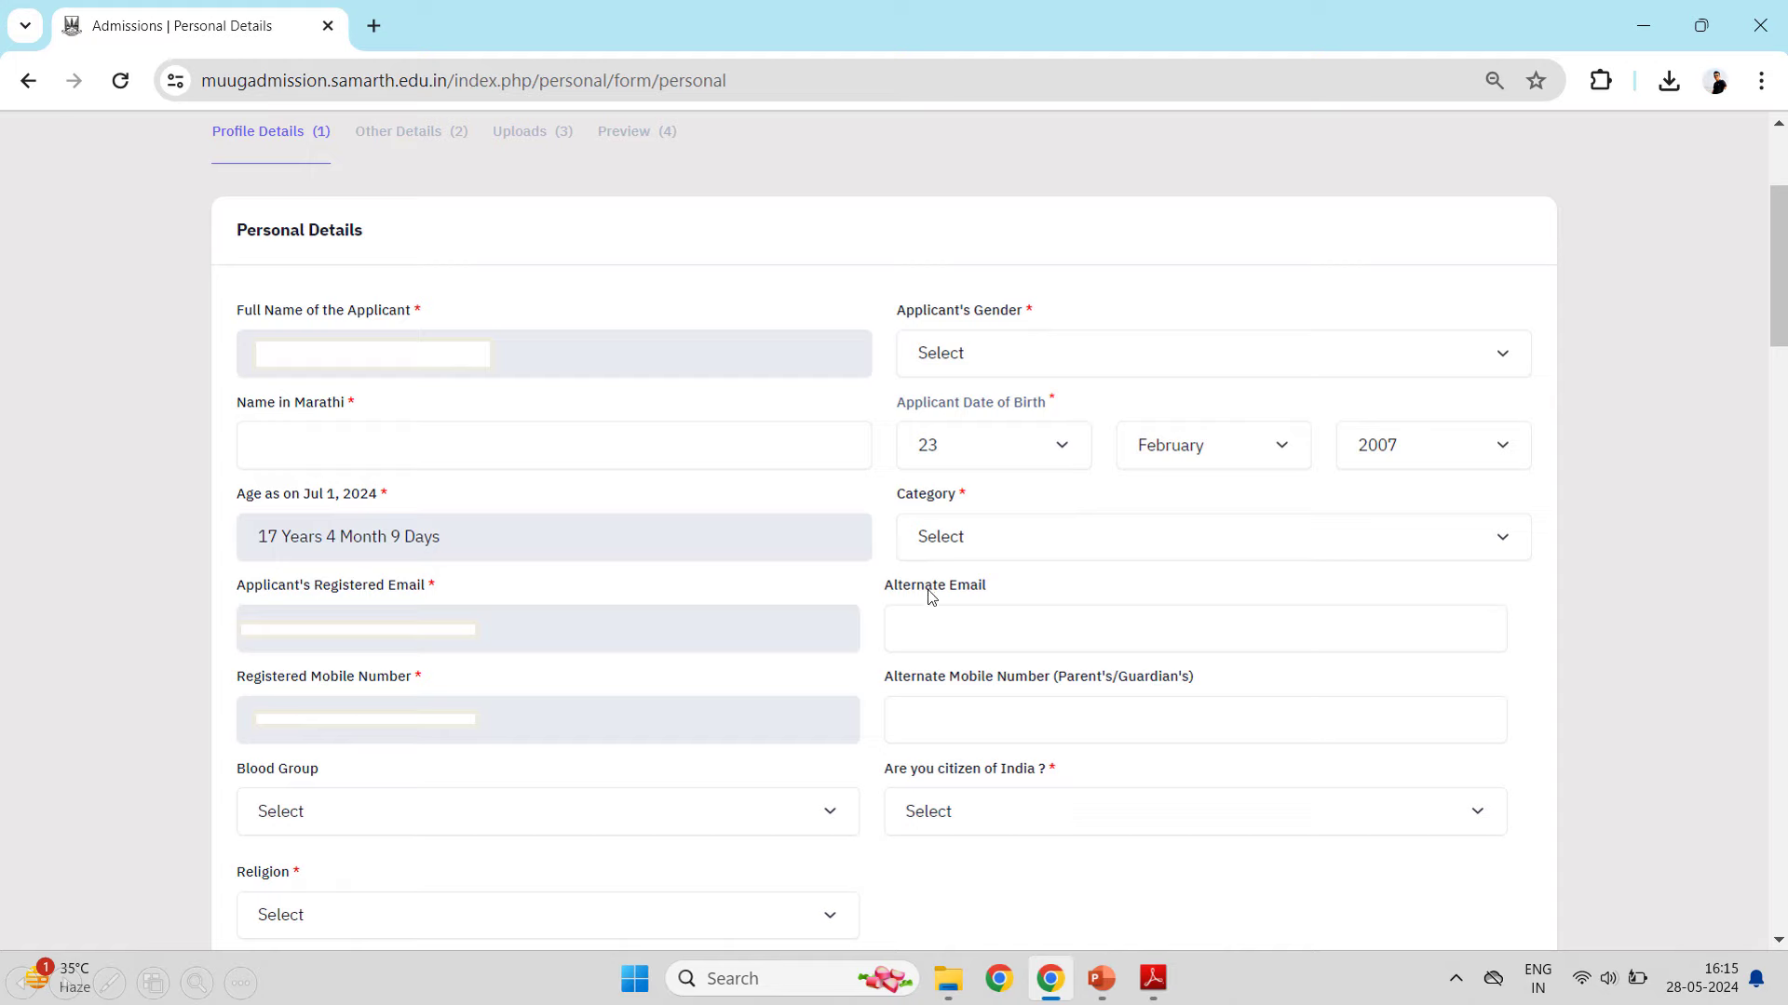
left_click(959, 693)
left_click(956, 702)
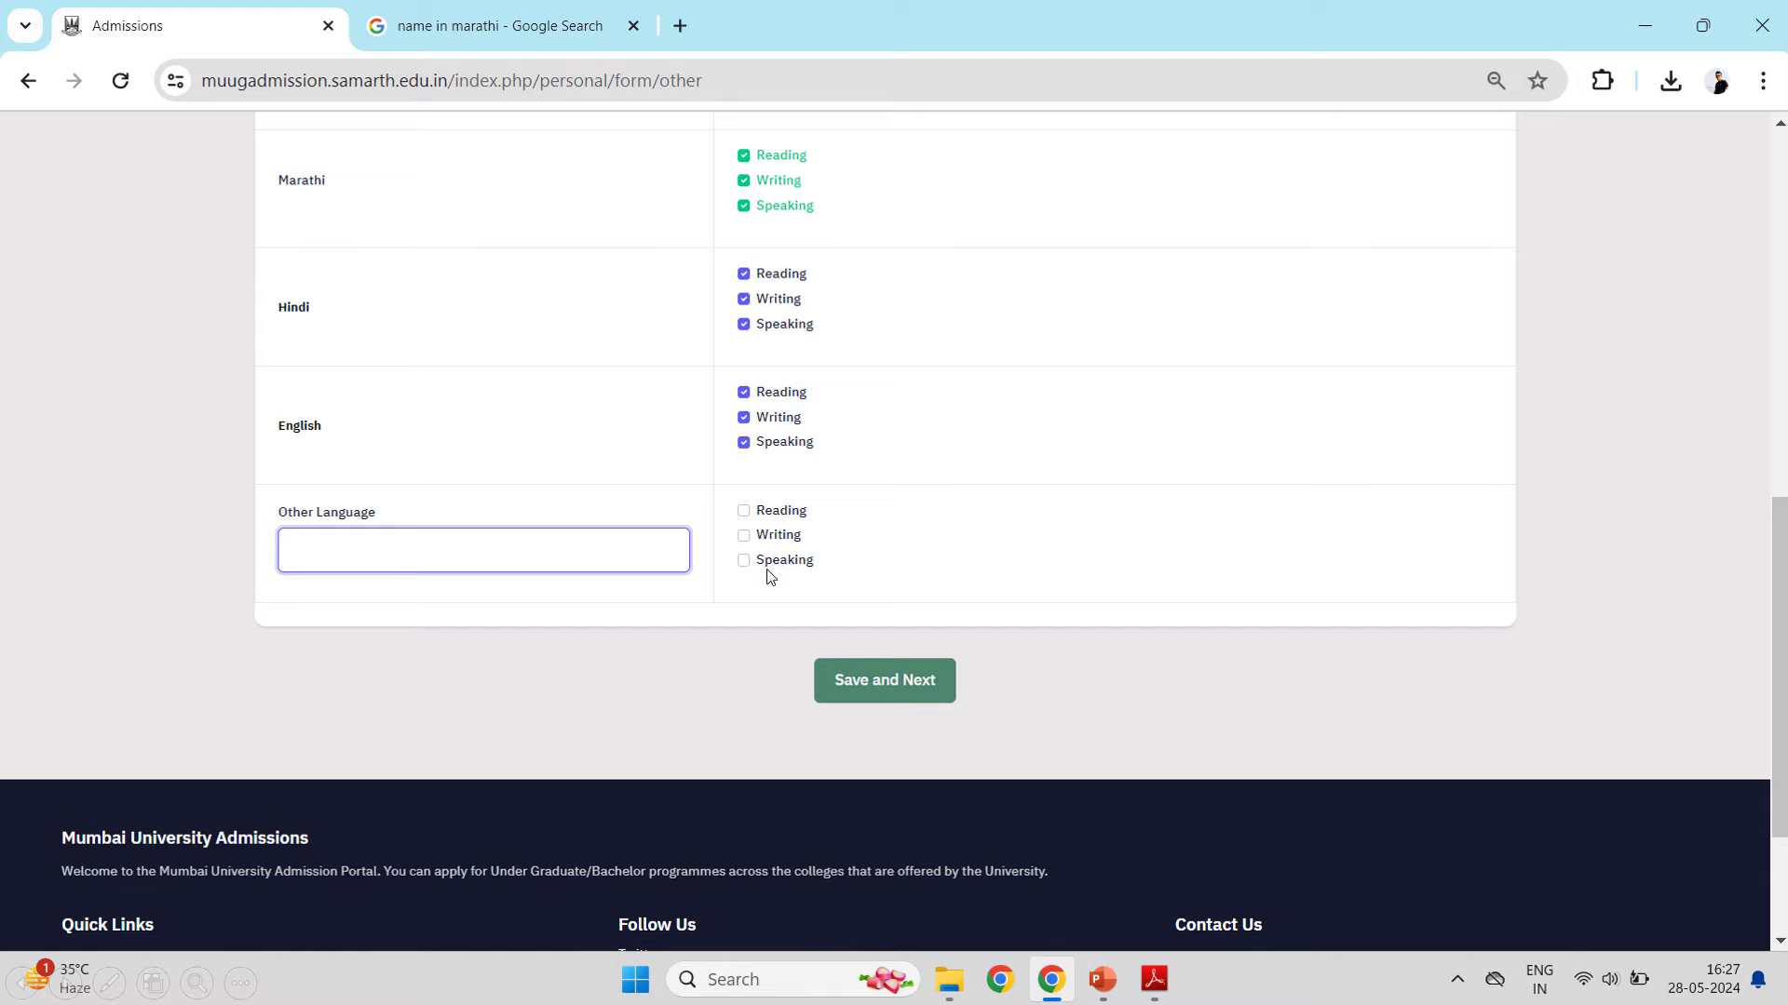
Save the language details, continue past the uploads, and review the applicant's details in the profile preview.
left_click(907, 737)
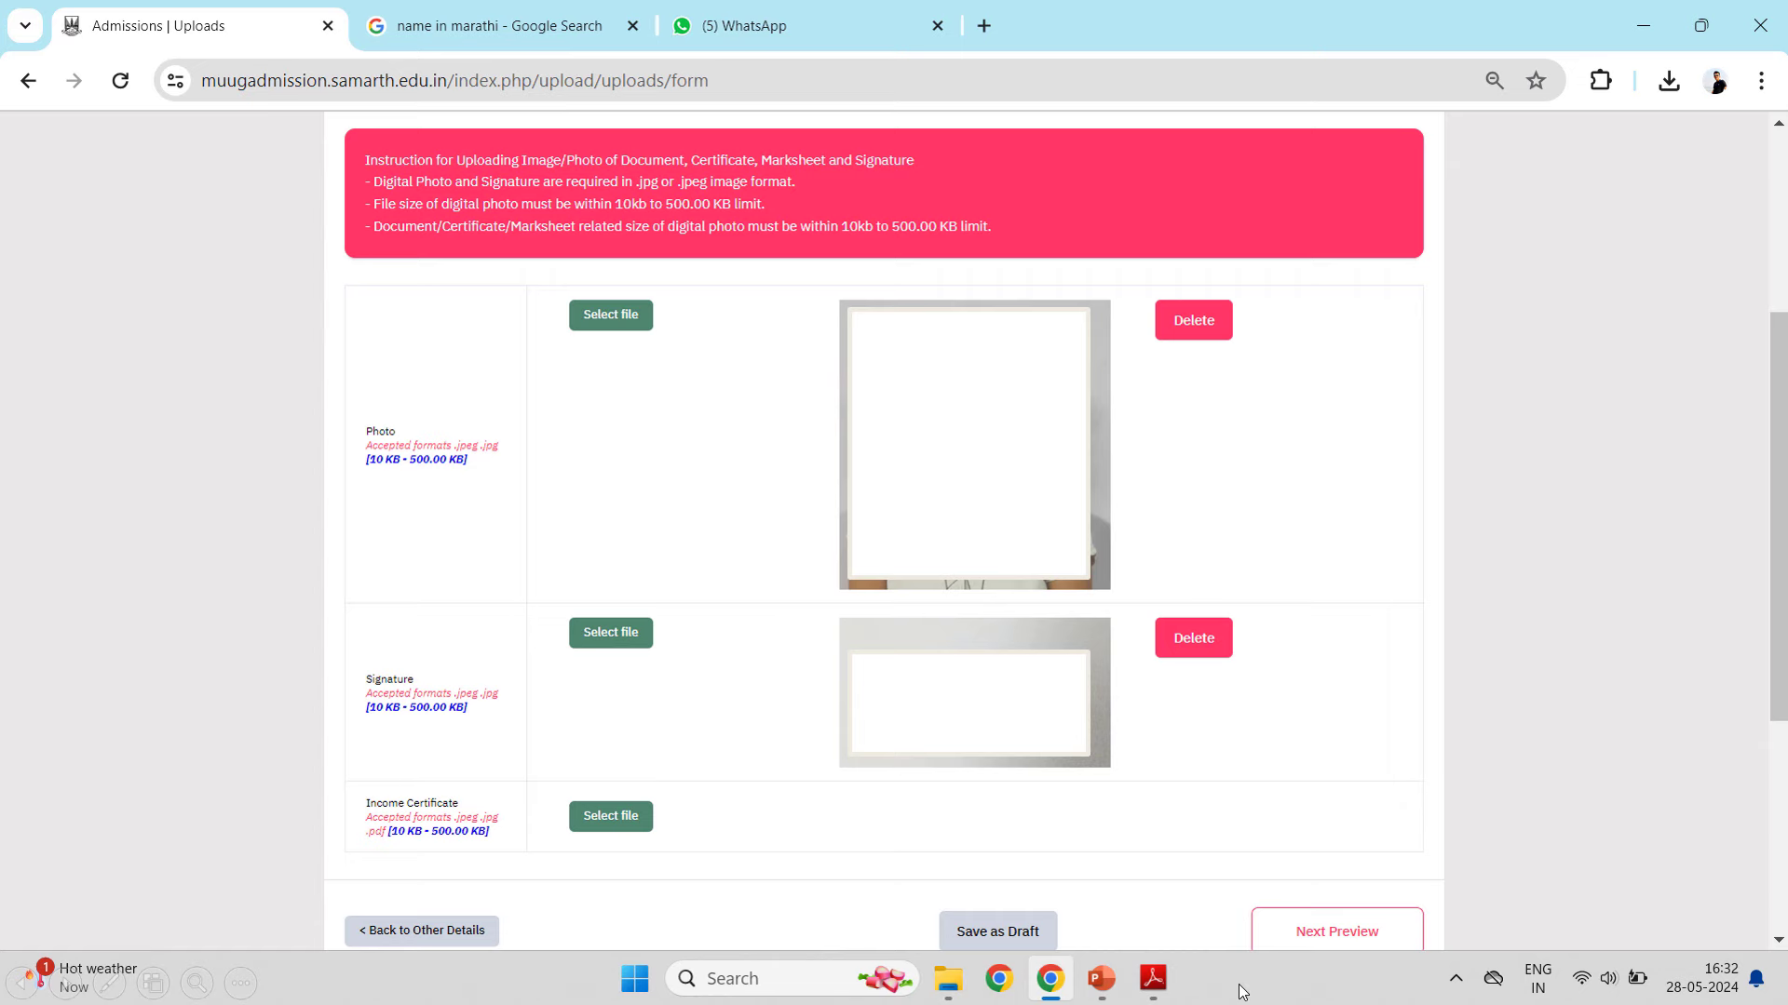
left_click(1289, 942)
key("super+shift+s")
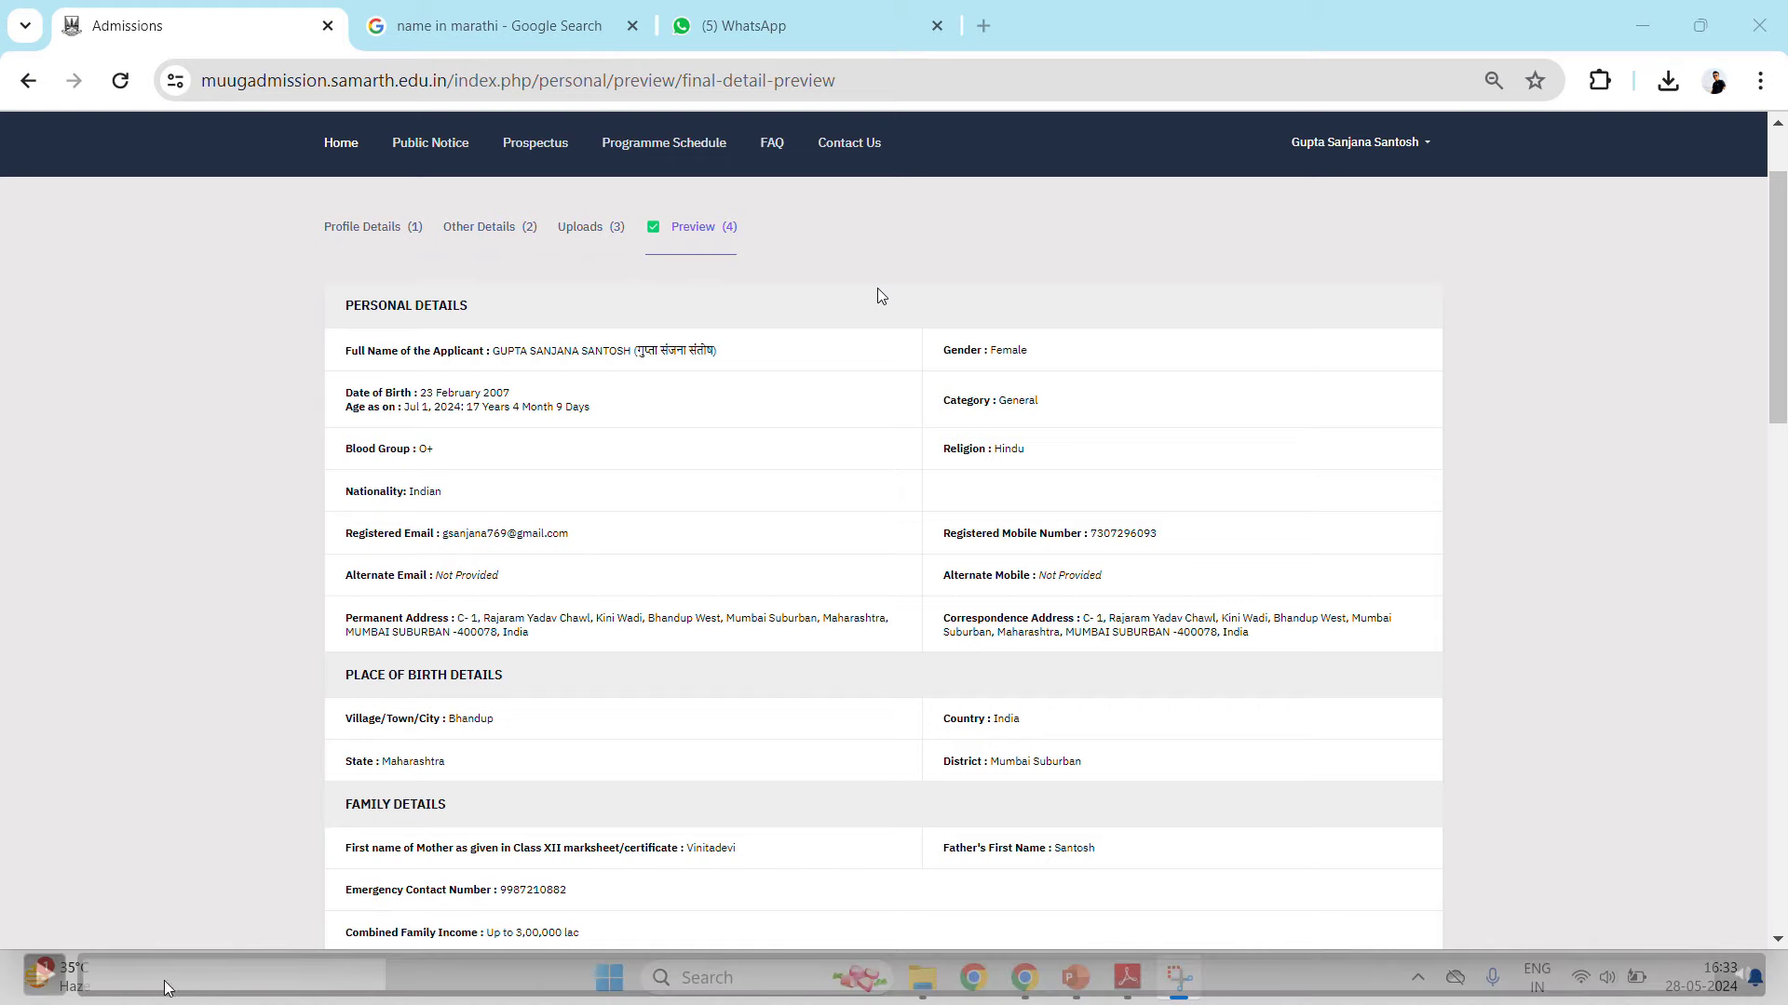
scroll(877, 290, "down", 1)
scroll(889, 337, "down", 10)
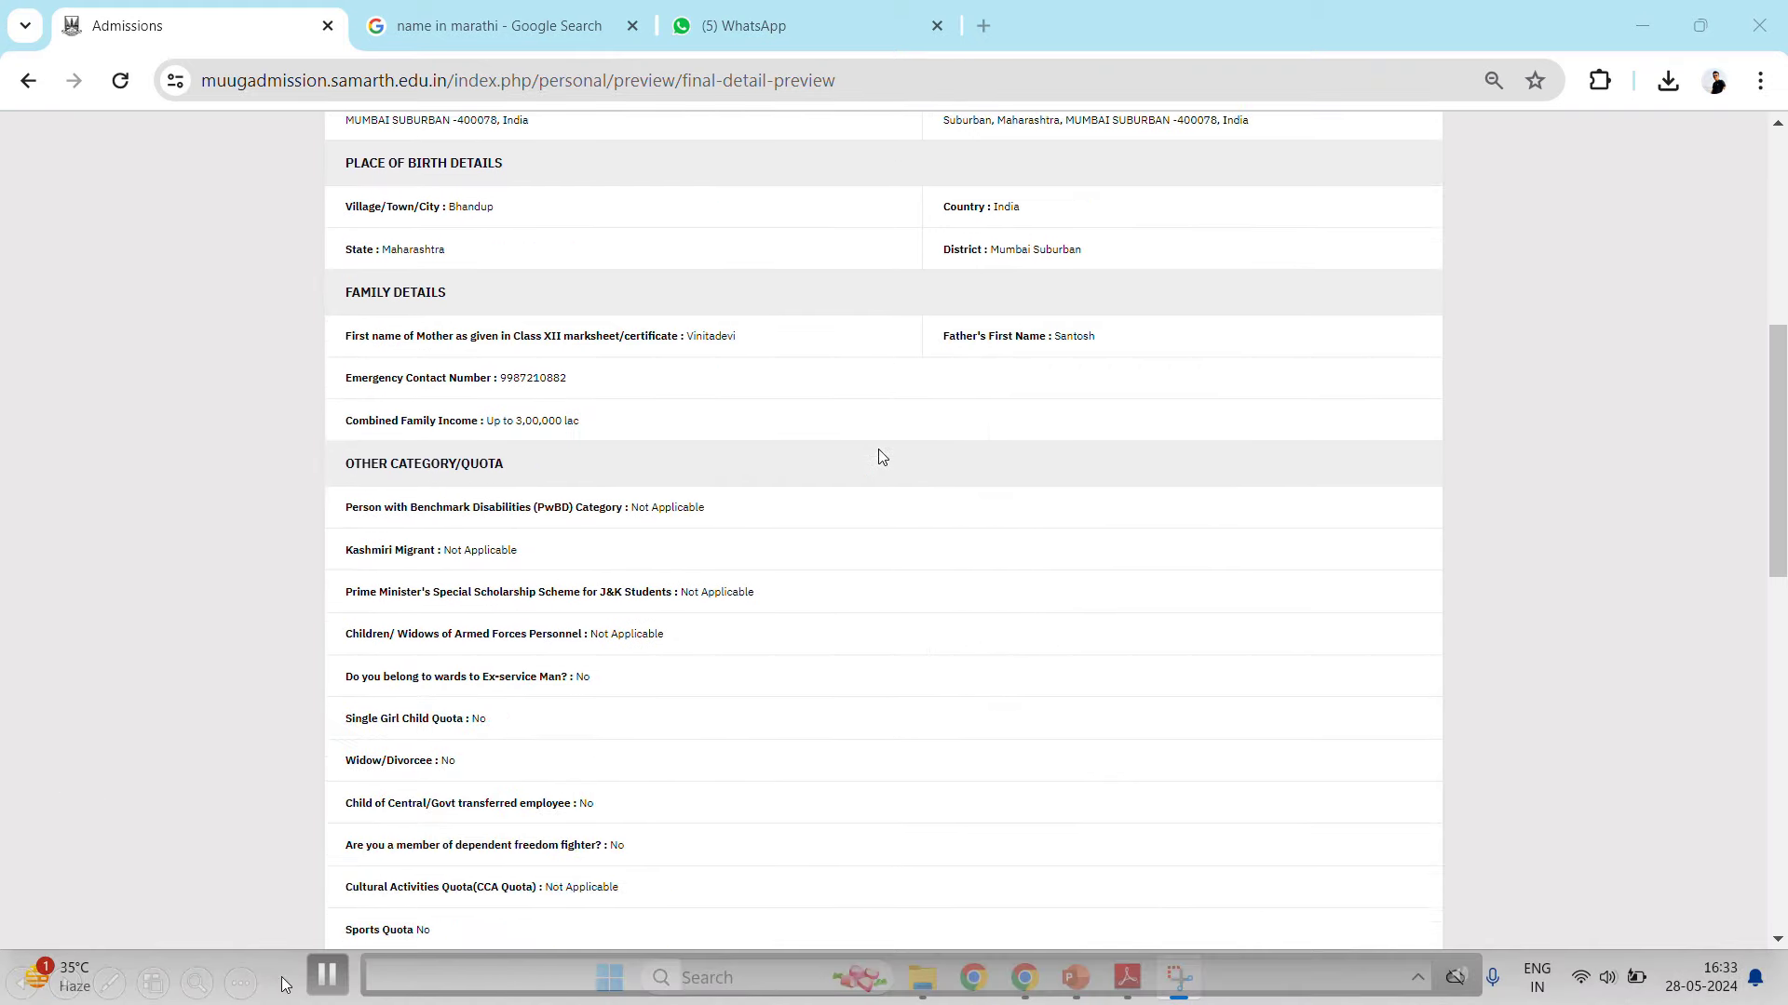
scroll(882, 457, "down", 5)
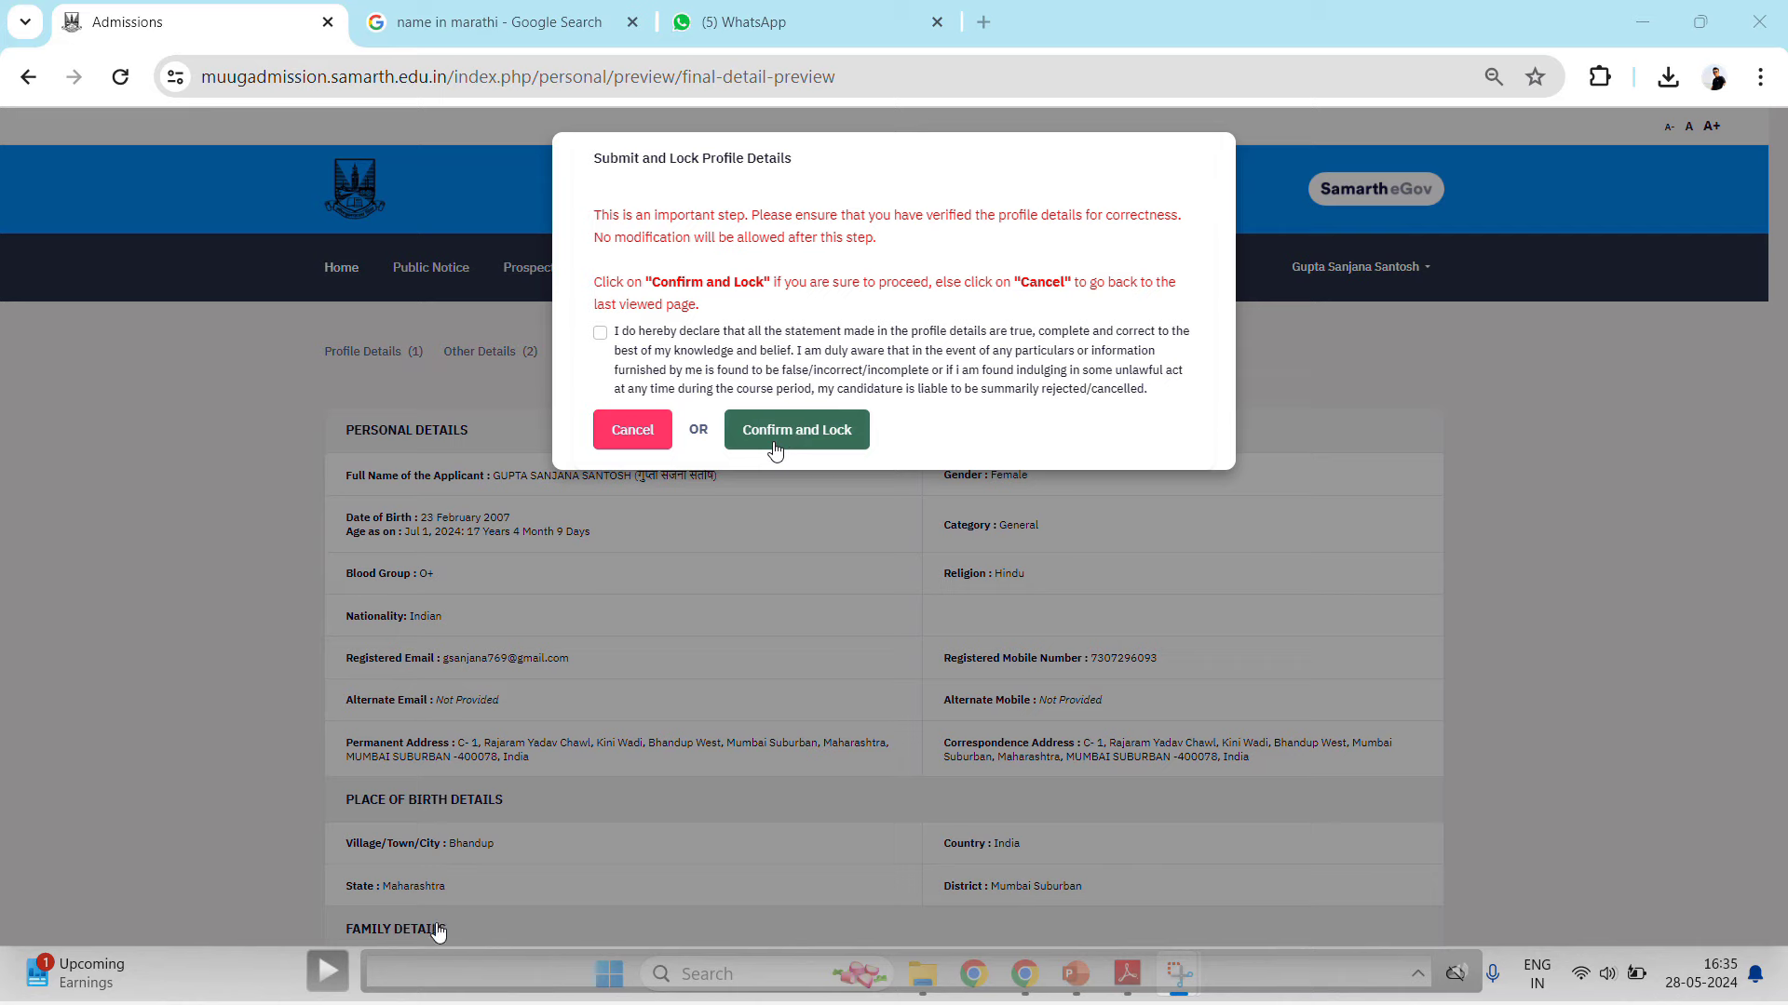
left_click(328, 972)
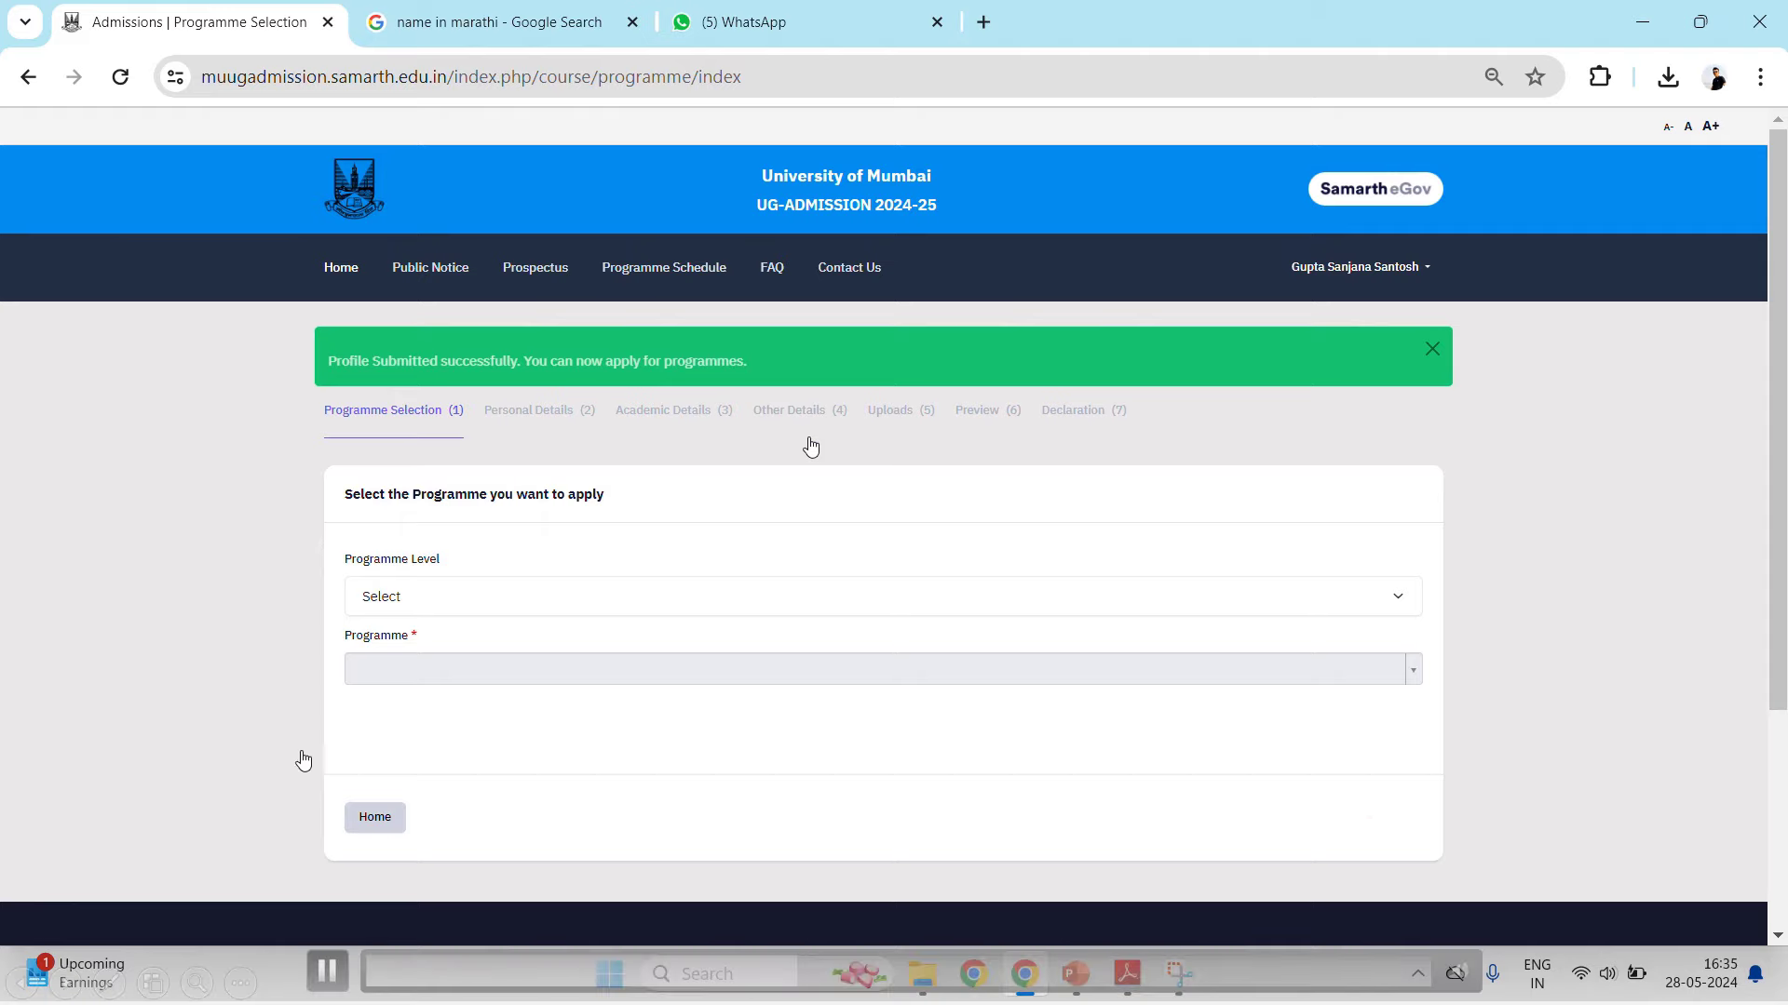
left_click(328, 971)
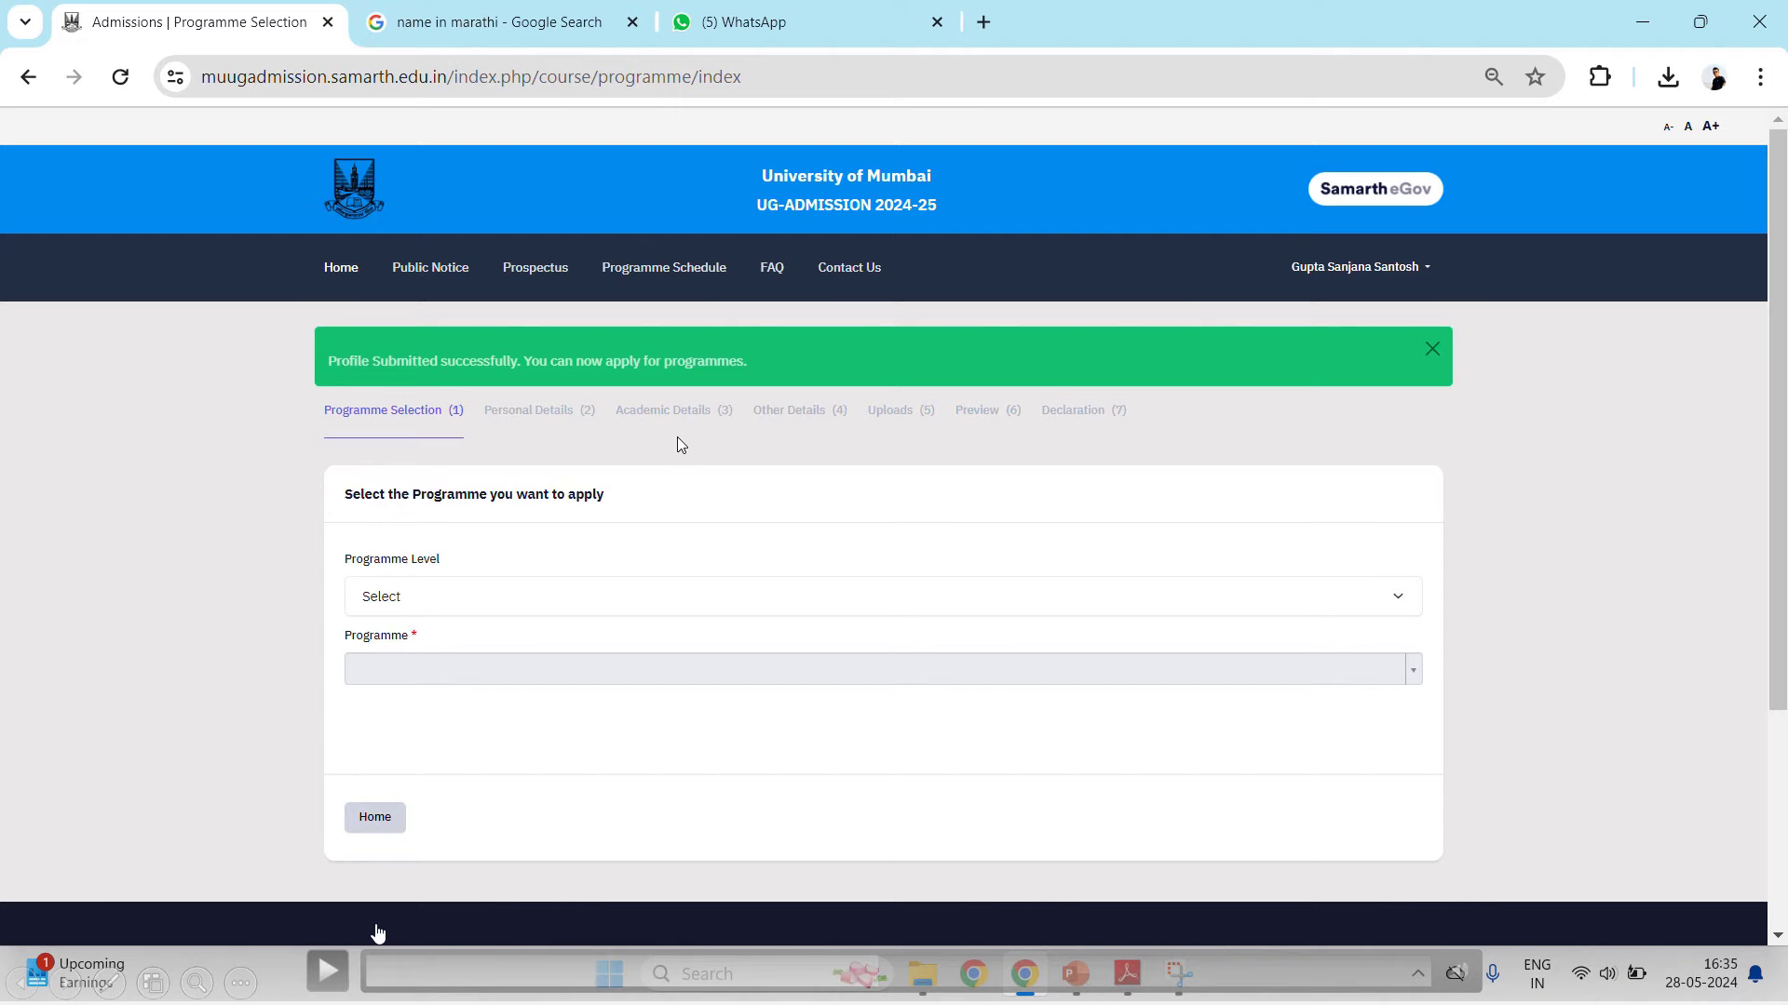
mouse_move(627, 982)
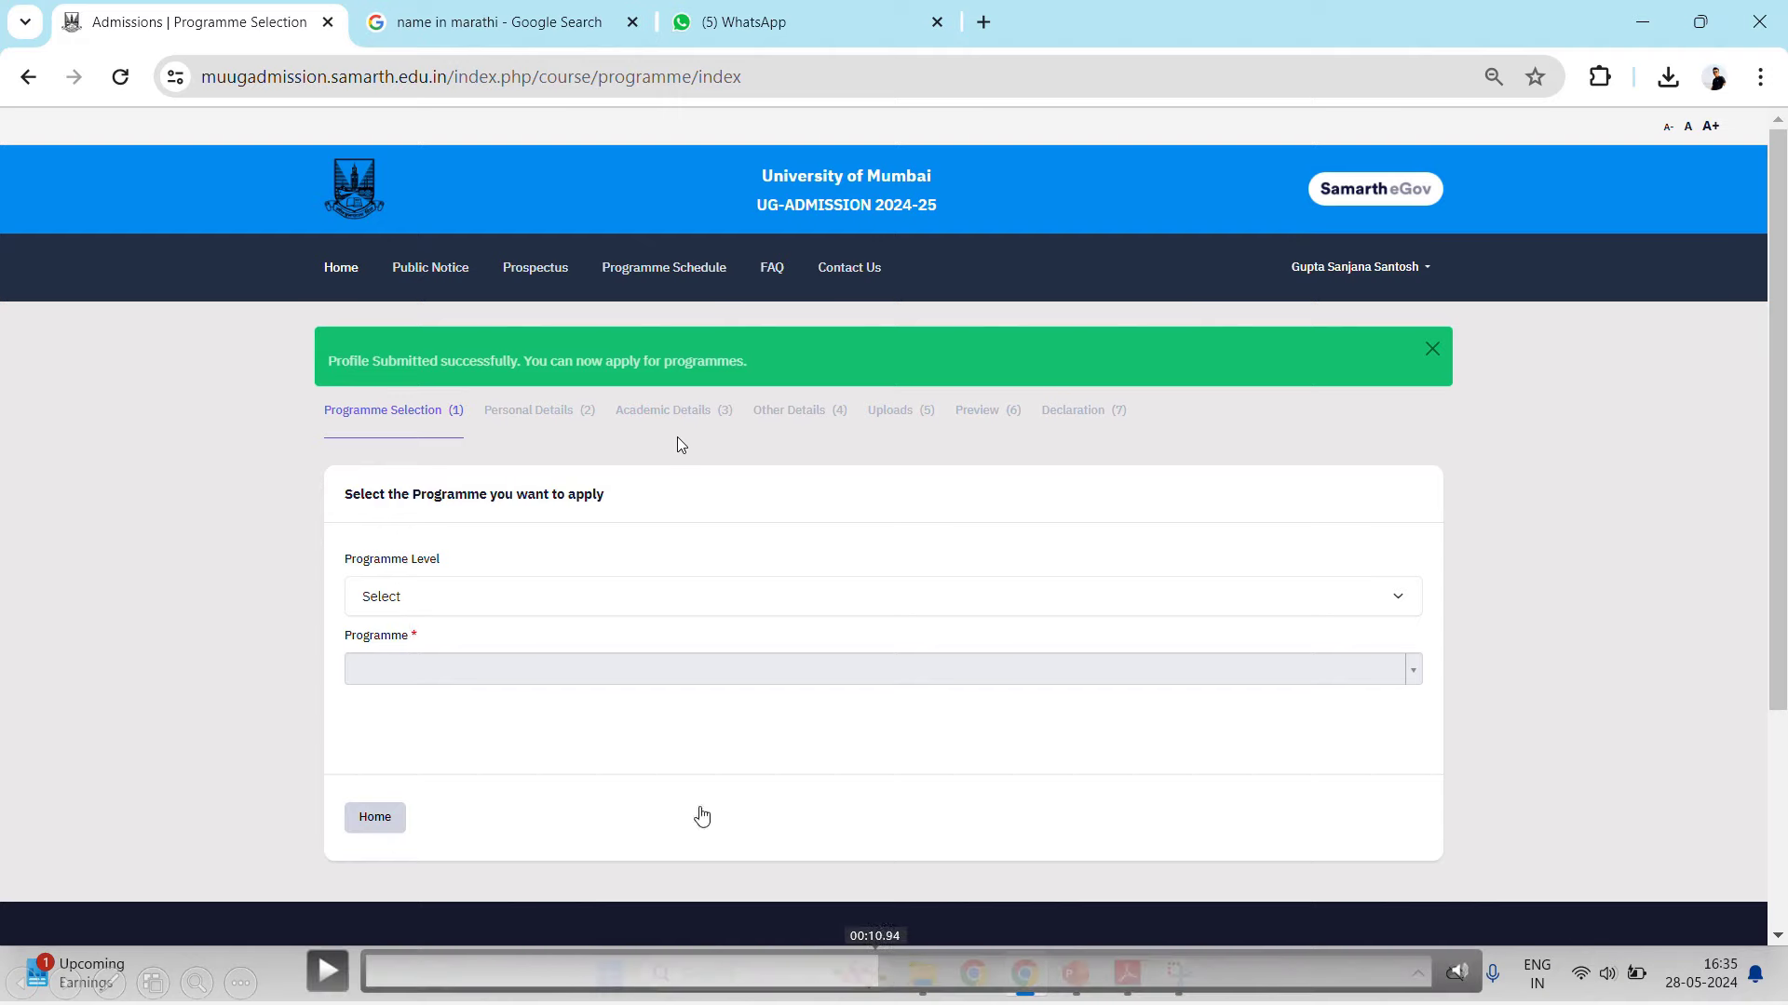
left_click(327, 971)
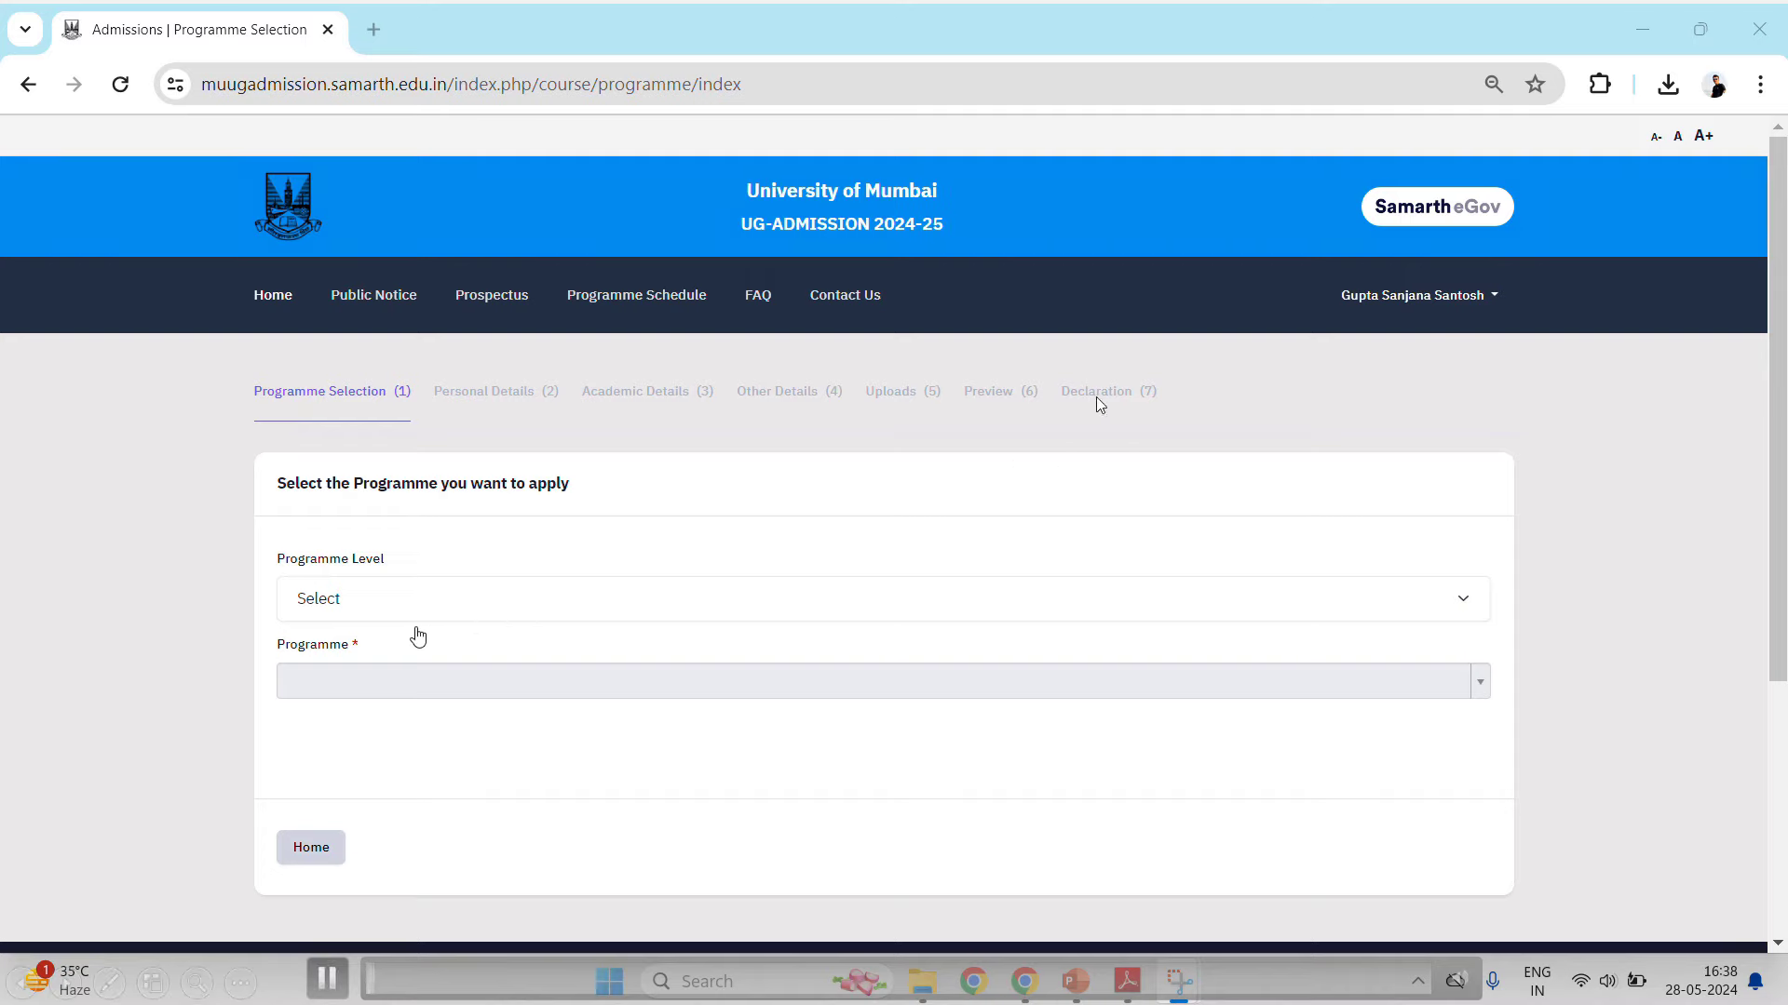
Set the programme level to Bachelor (Under-Graduate Programmes) and choose Bachelor of Commerce as the programme.
left_click(373, 598)
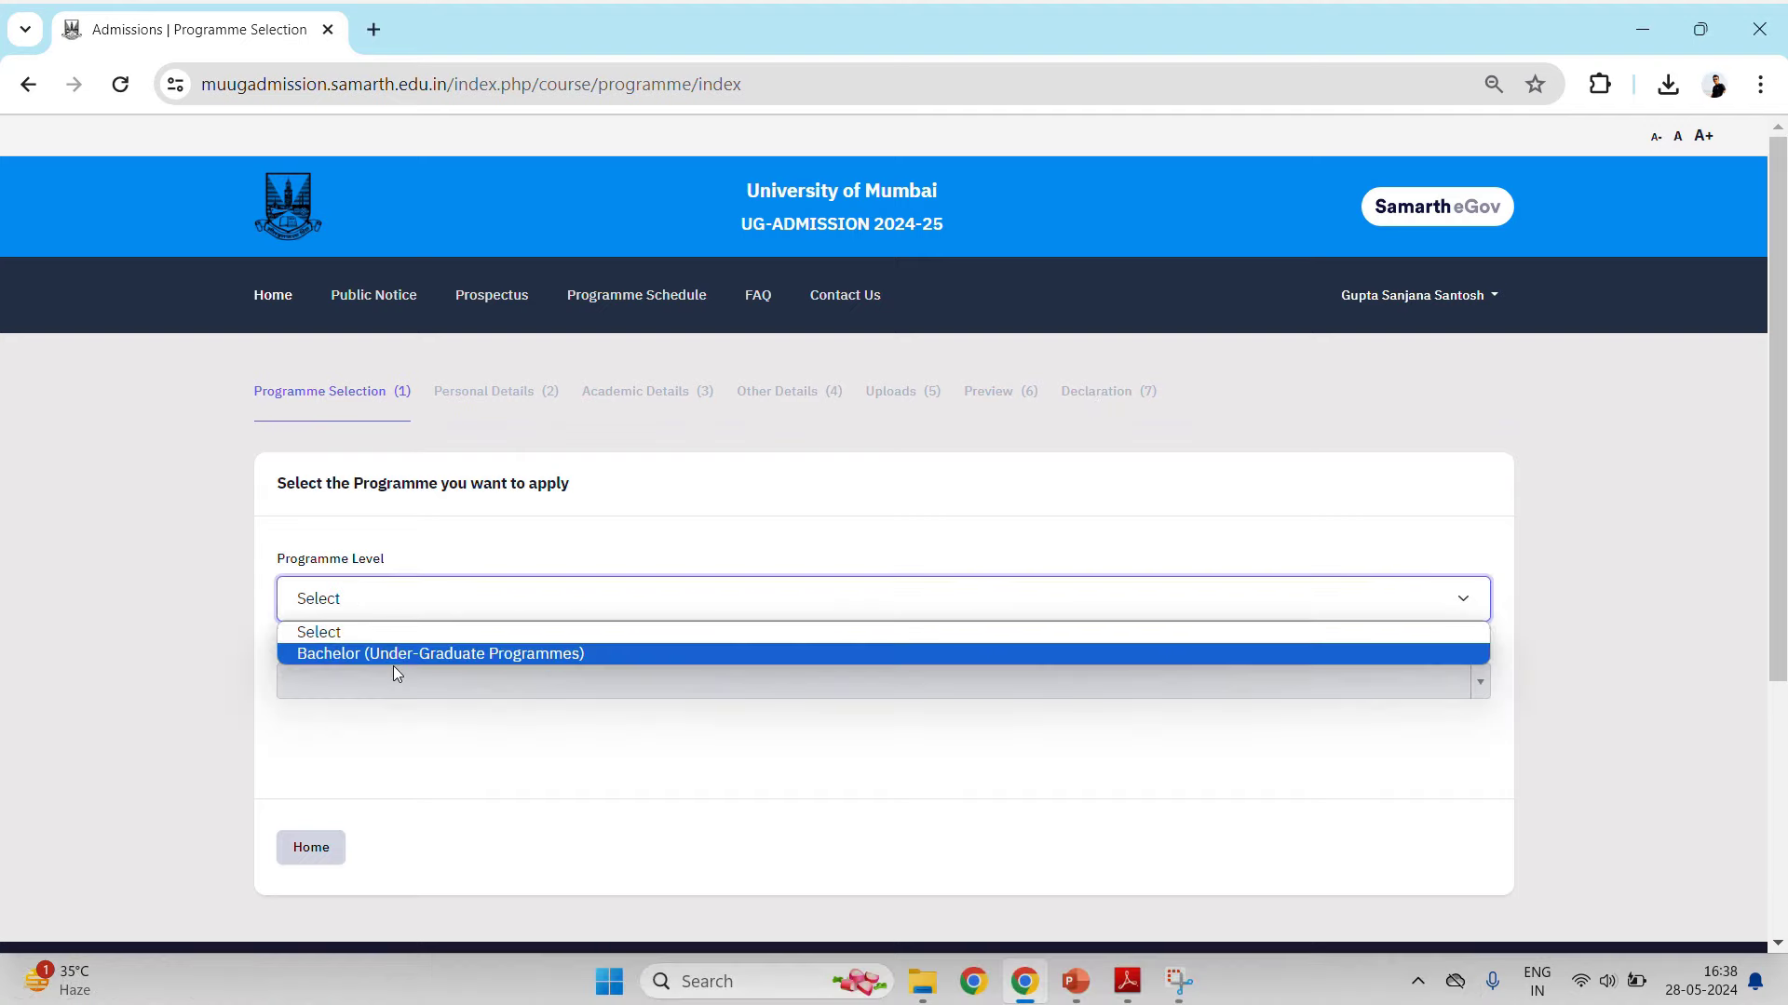
left_click(387, 656)
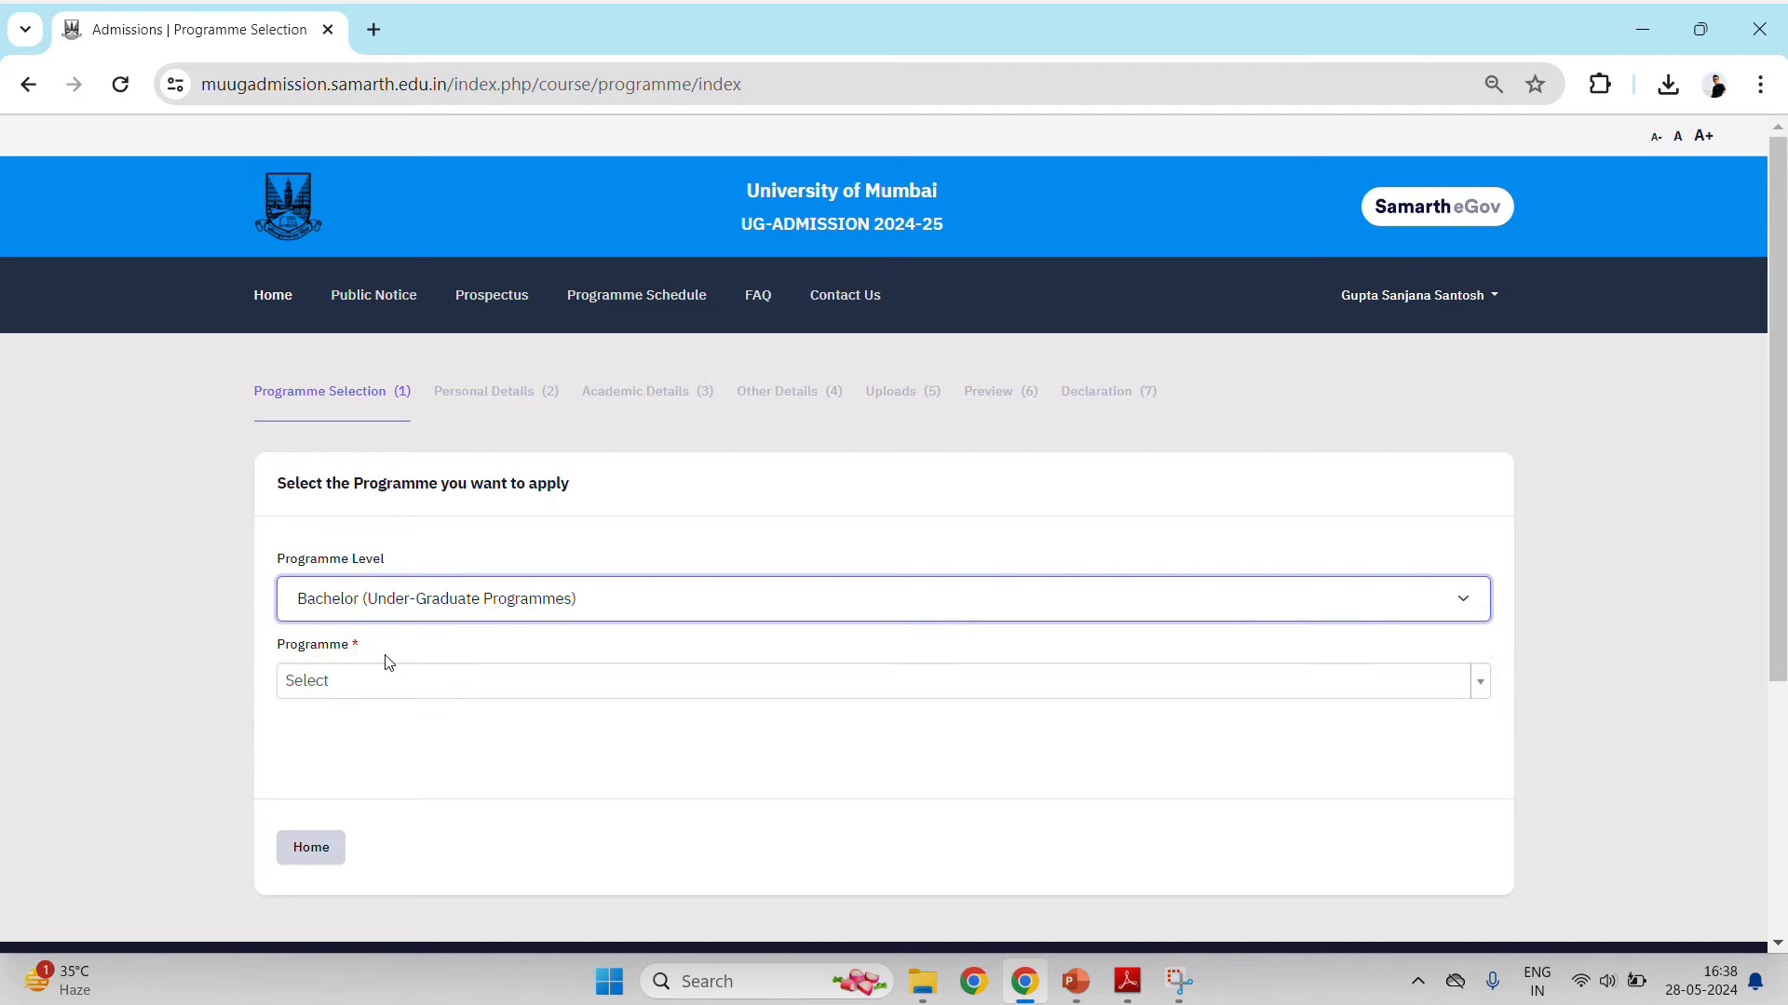
left_click(385, 684)
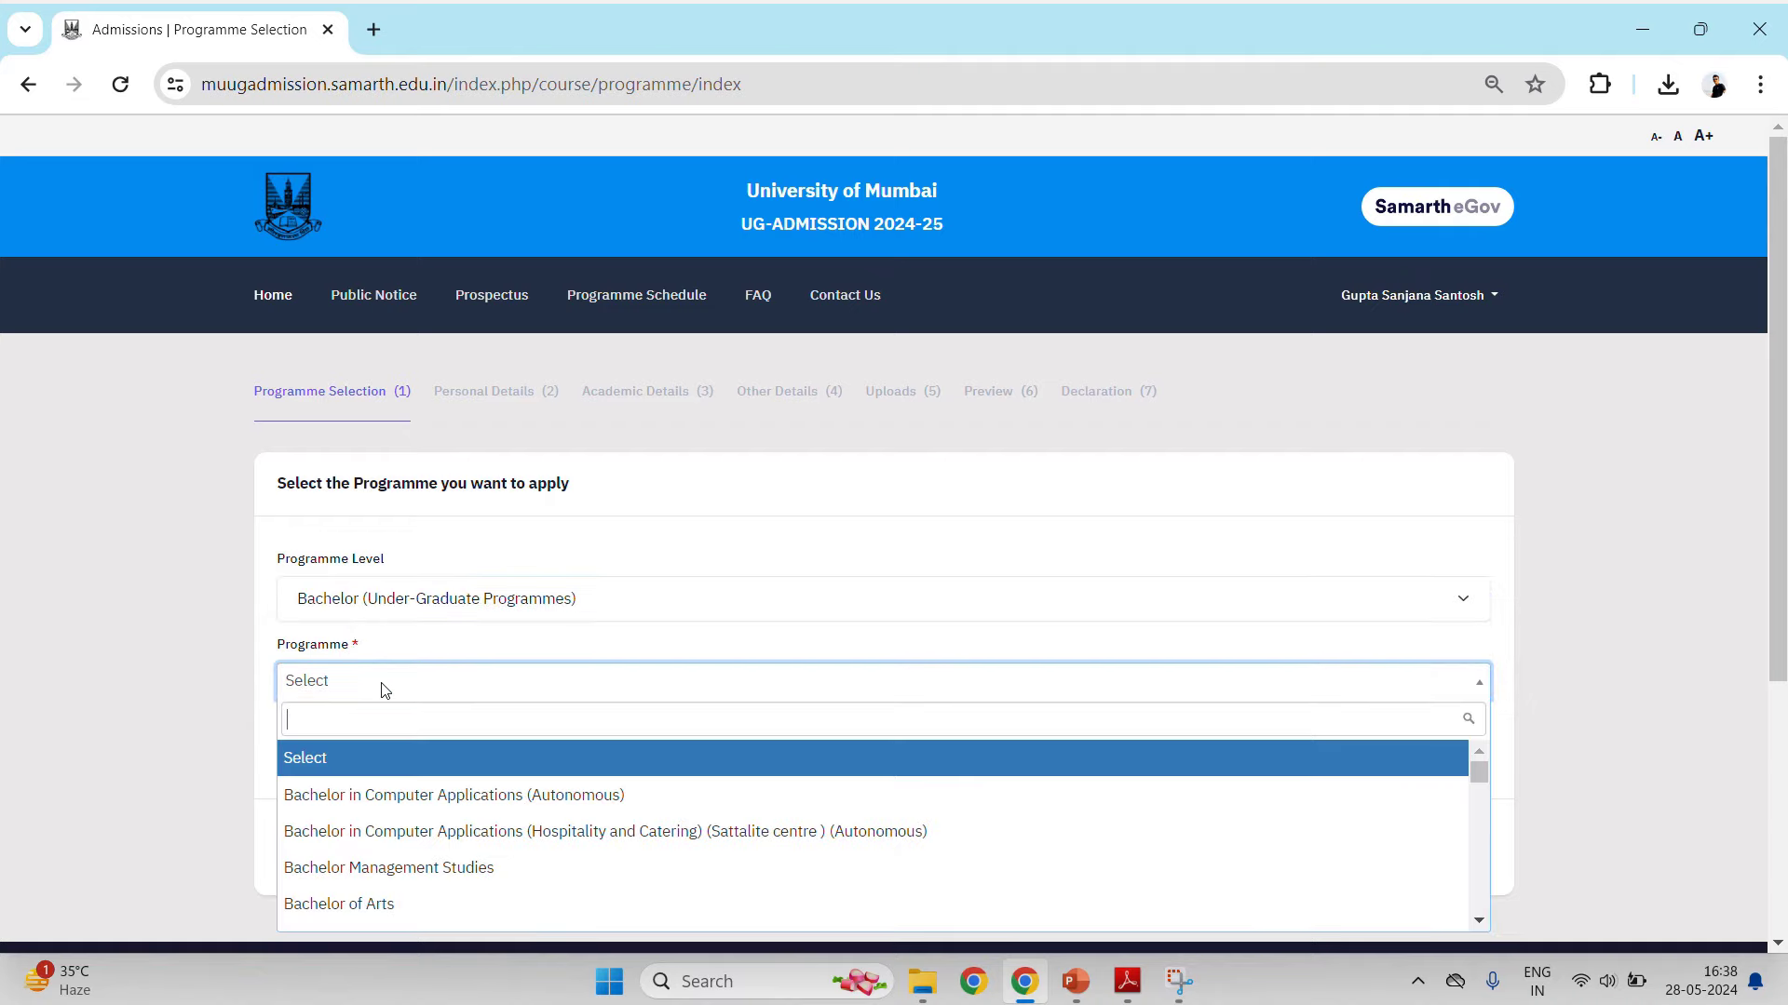
scroll(385, 715, "down", 2)
scroll(400, 744, "down", 3)
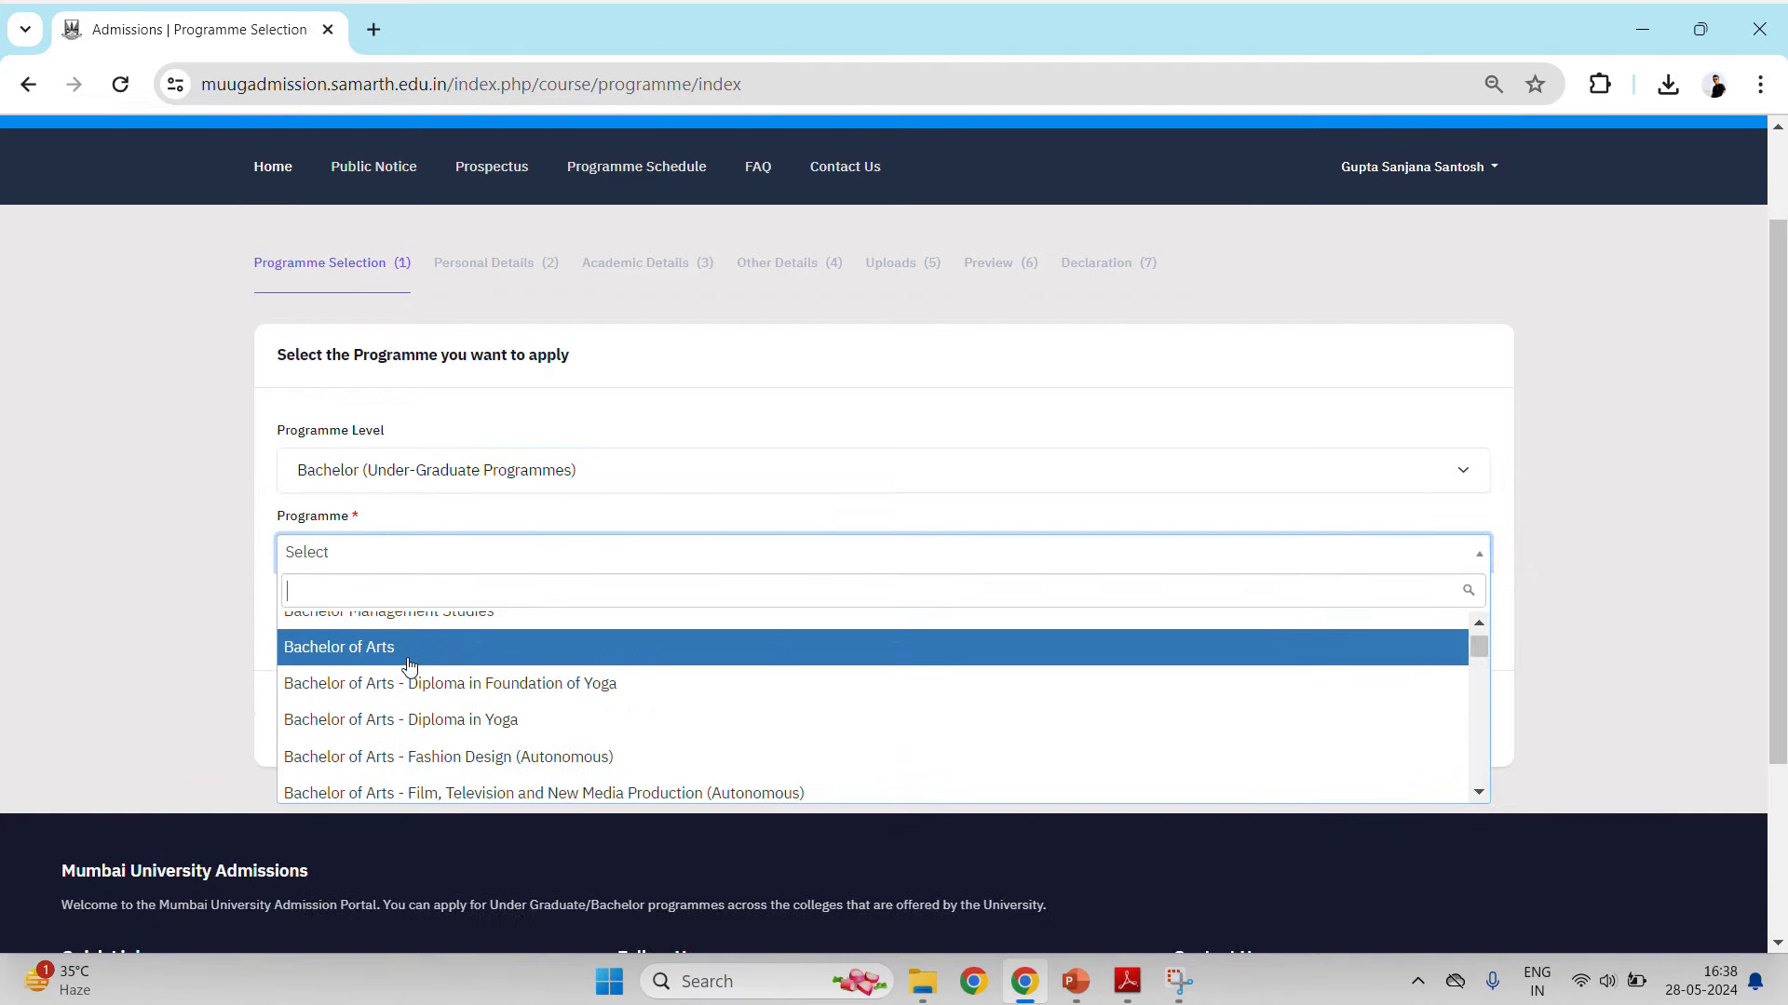
scroll(409, 675, "down", 6)
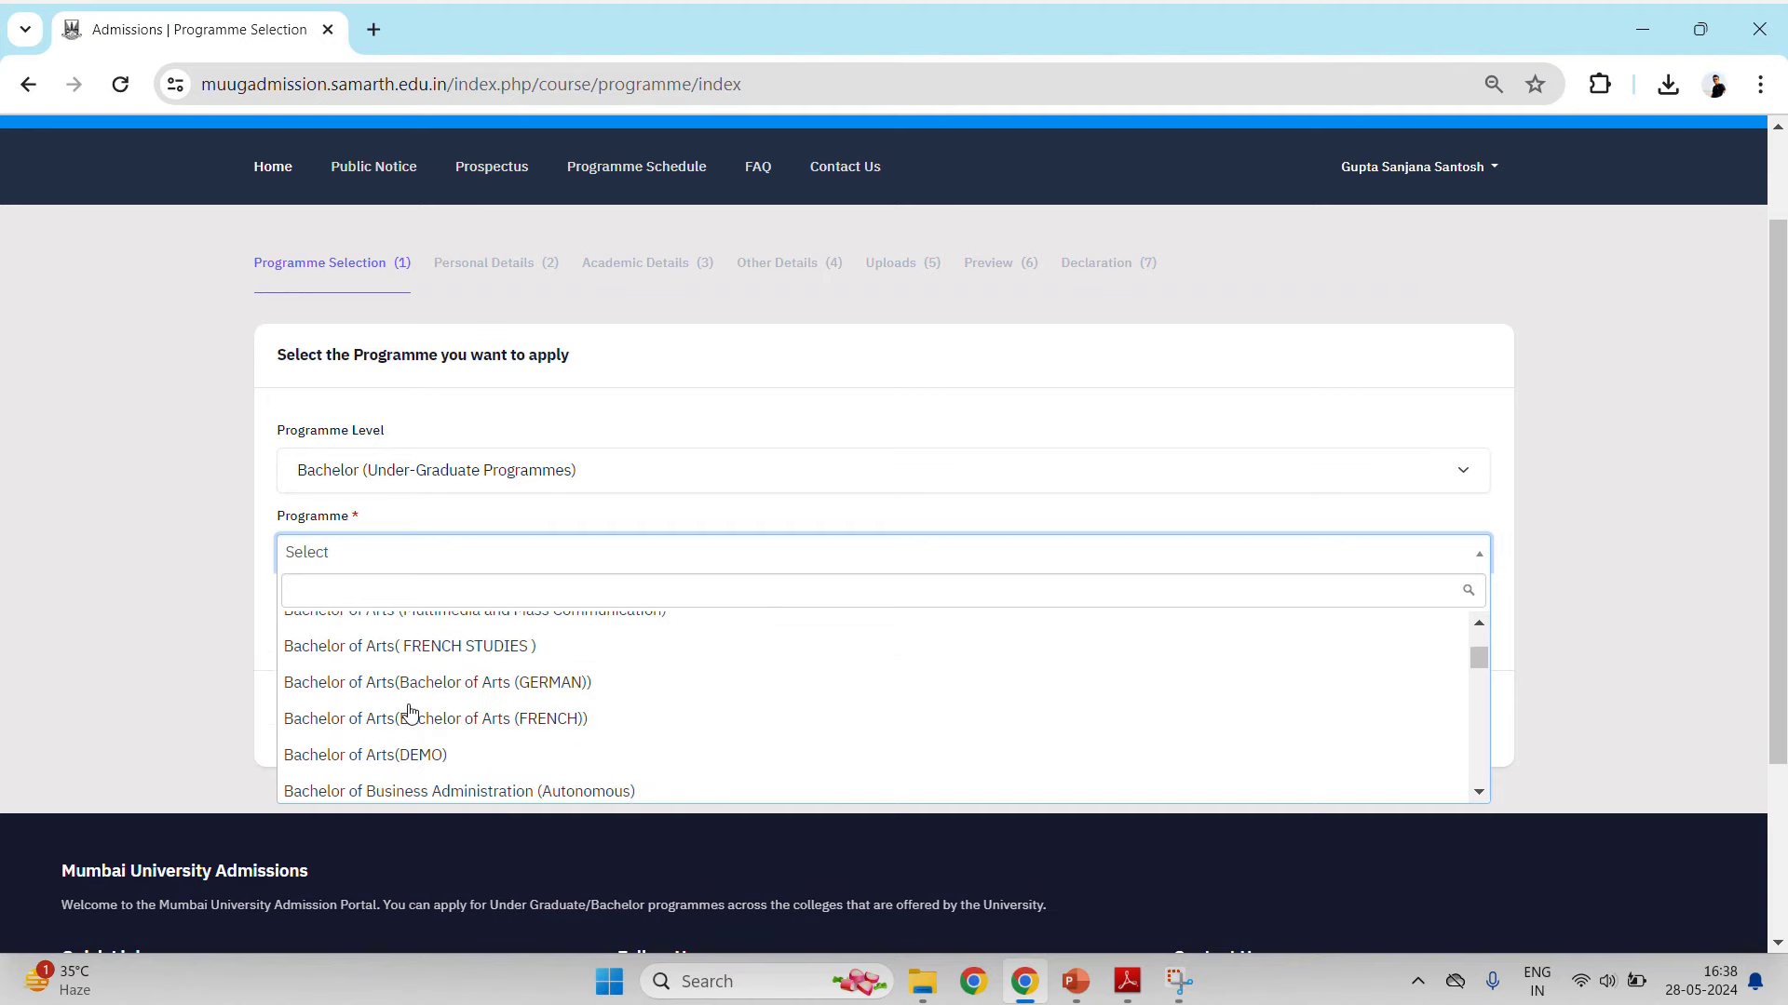
scroll(410, 719, "down", 7)
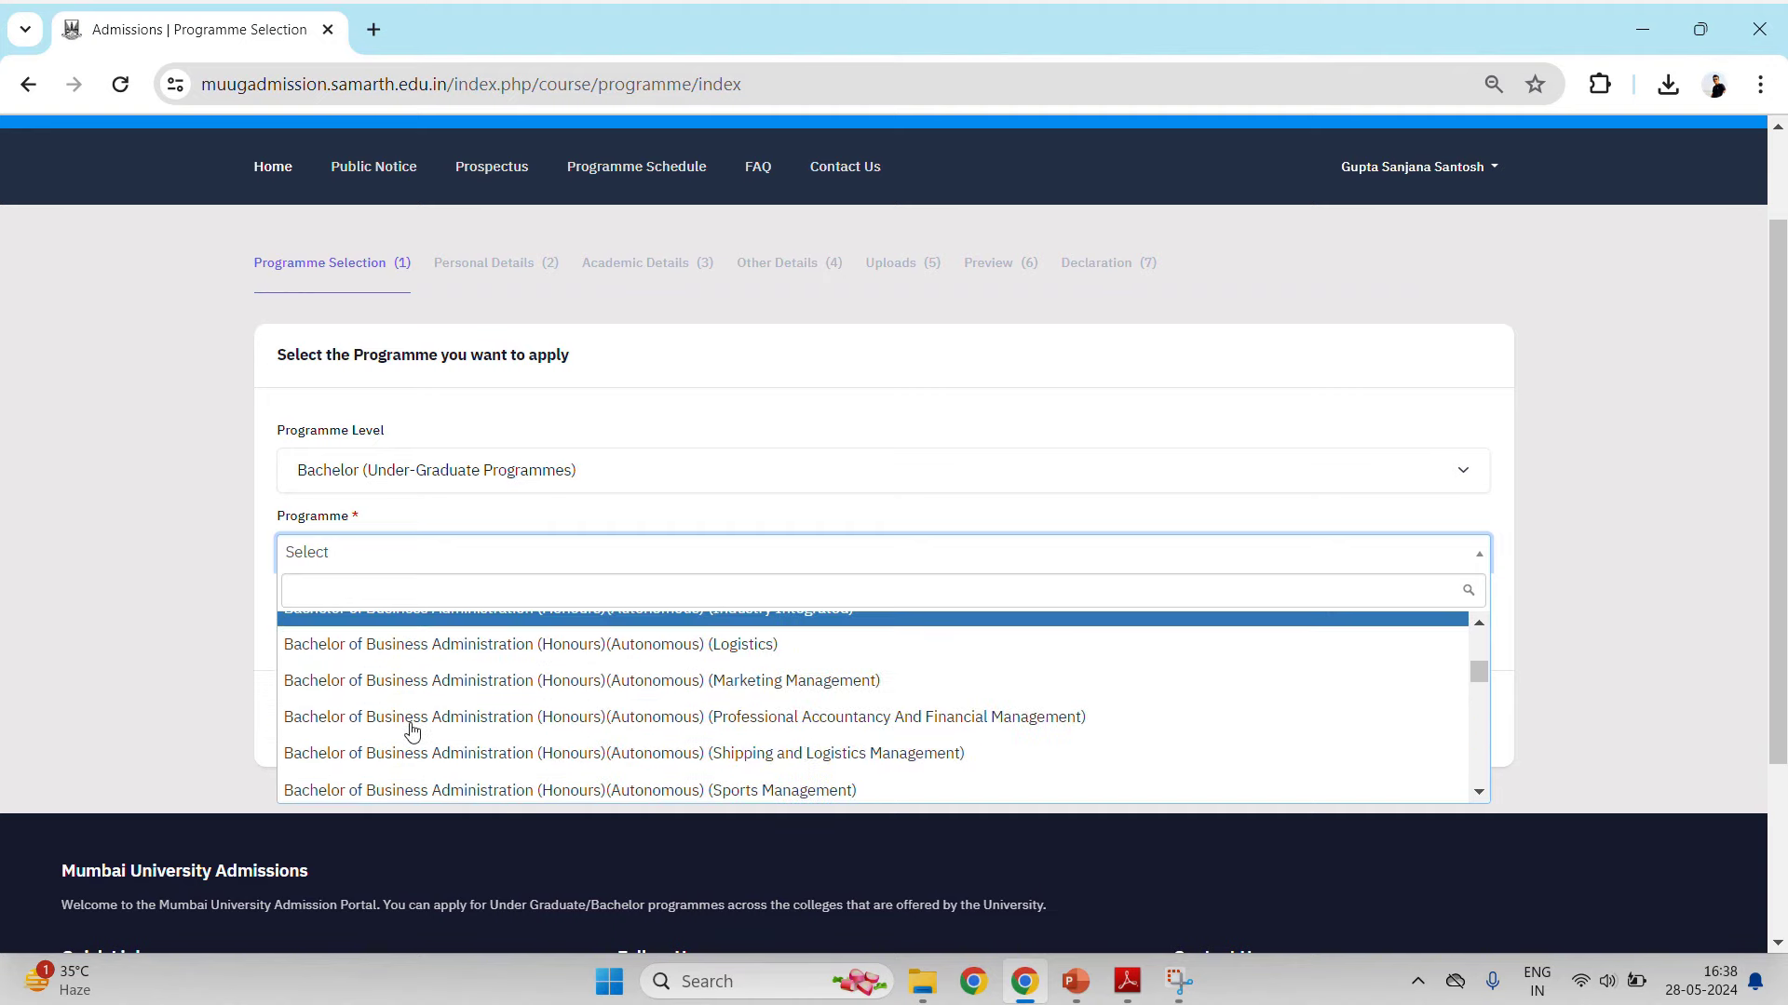
scroll(410, 745, "down", 8)
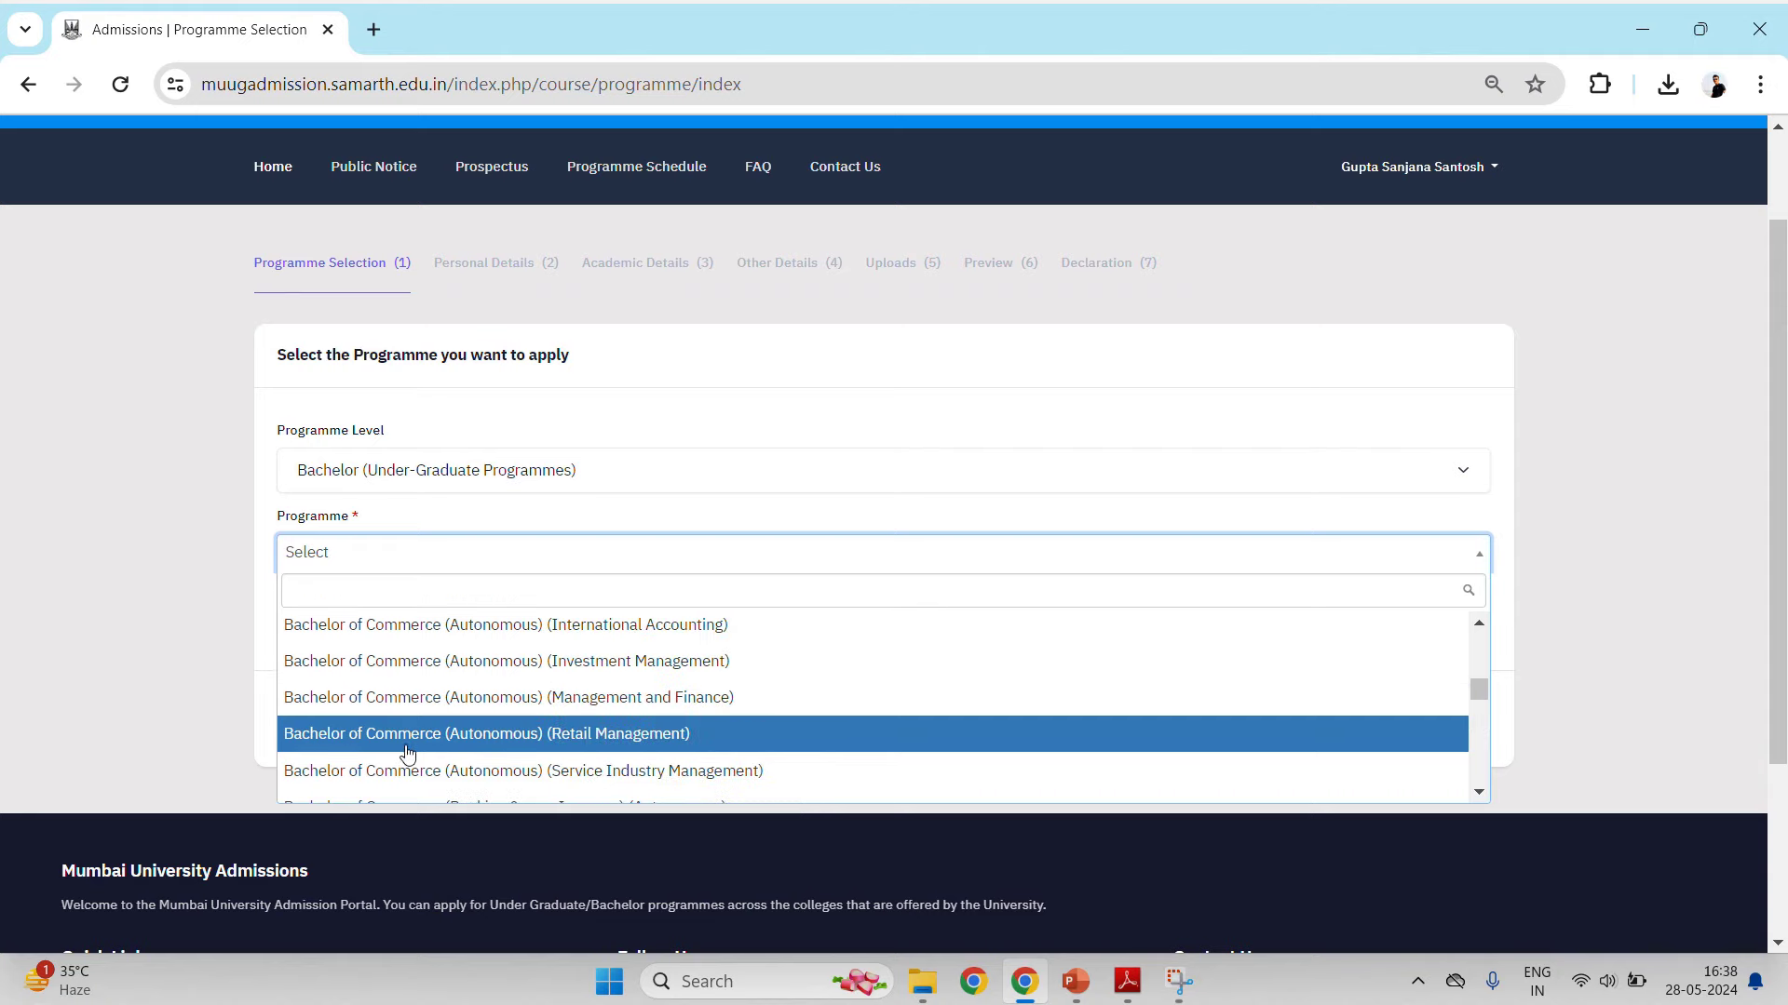
scroll(405, 759, "down", 10)
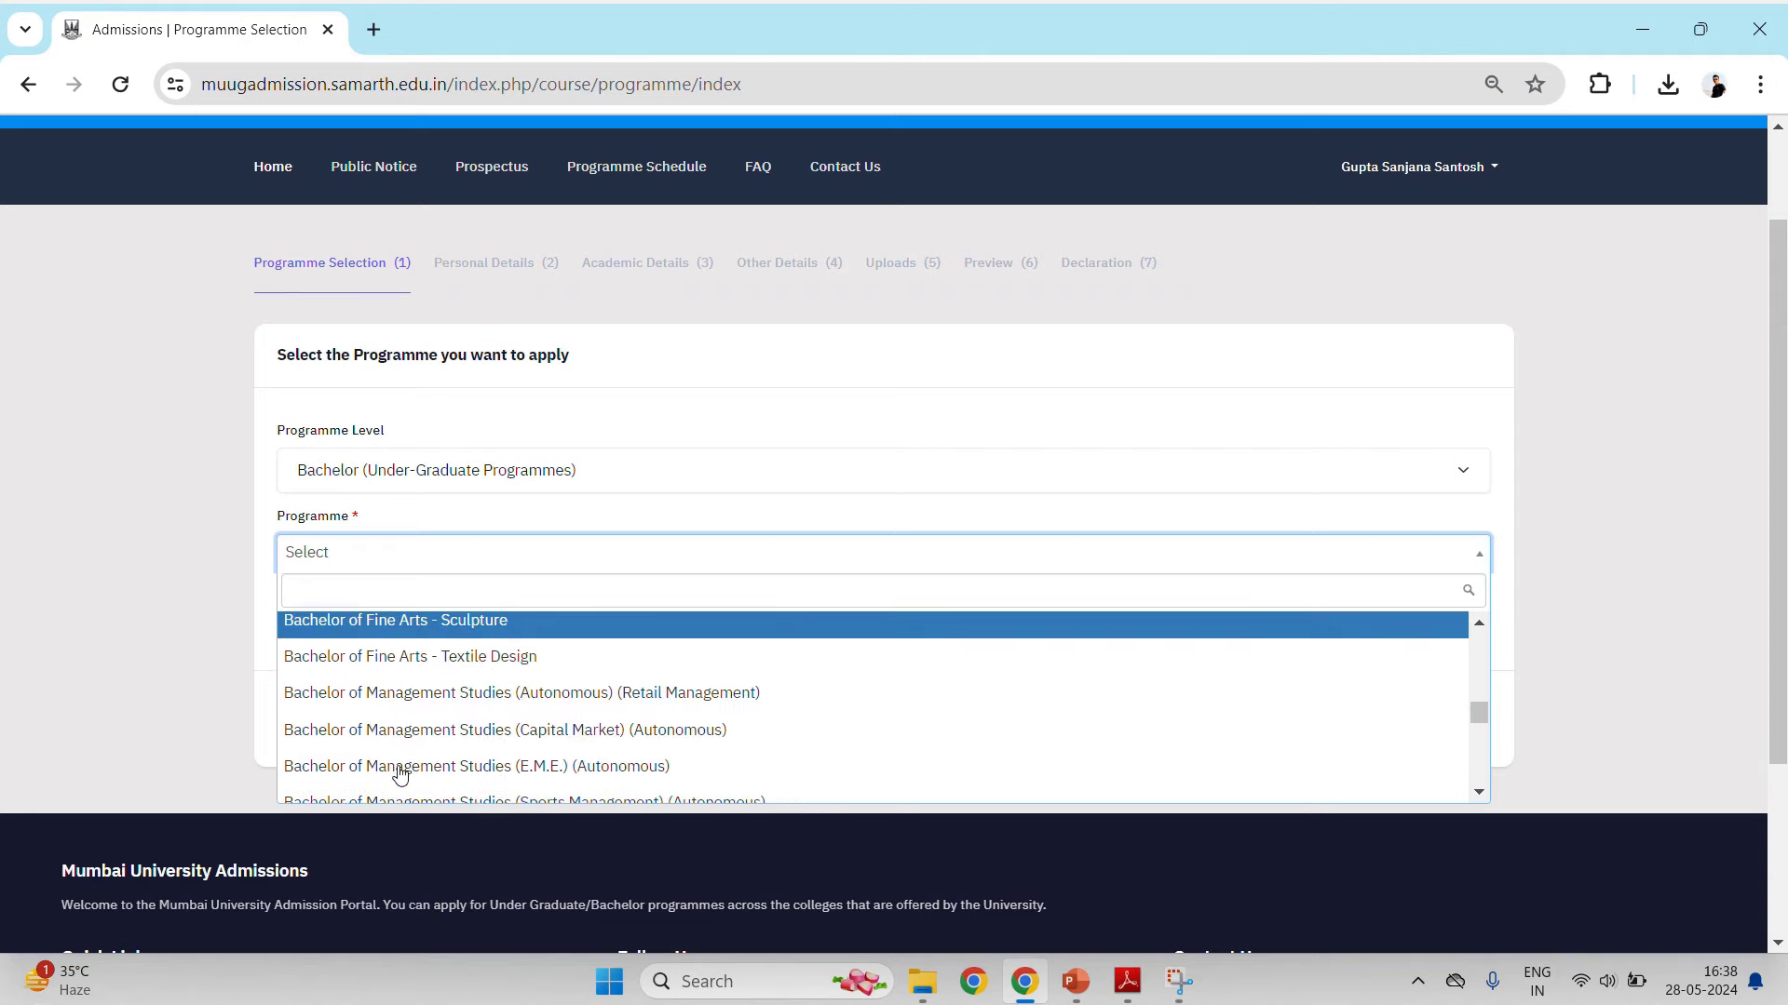
scroll(401, 772, "down", 3)
scroll(402, 764, "up", 9)
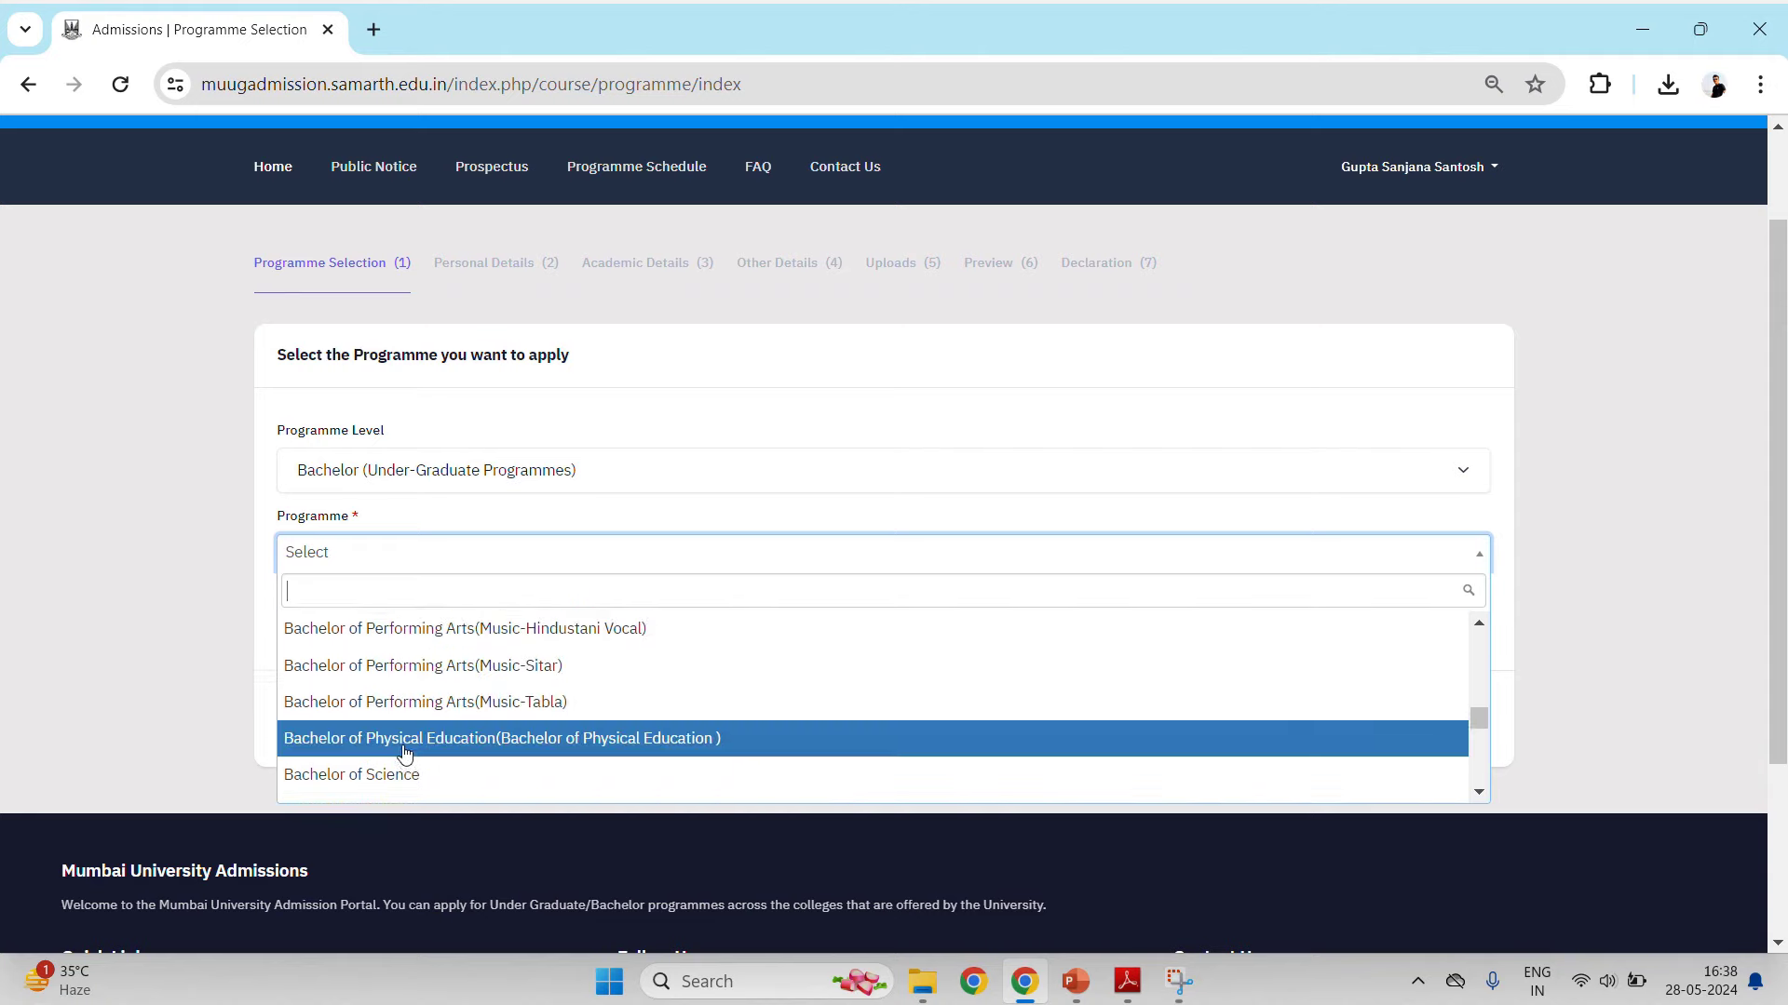
scroll(406, 744, "up", 5)
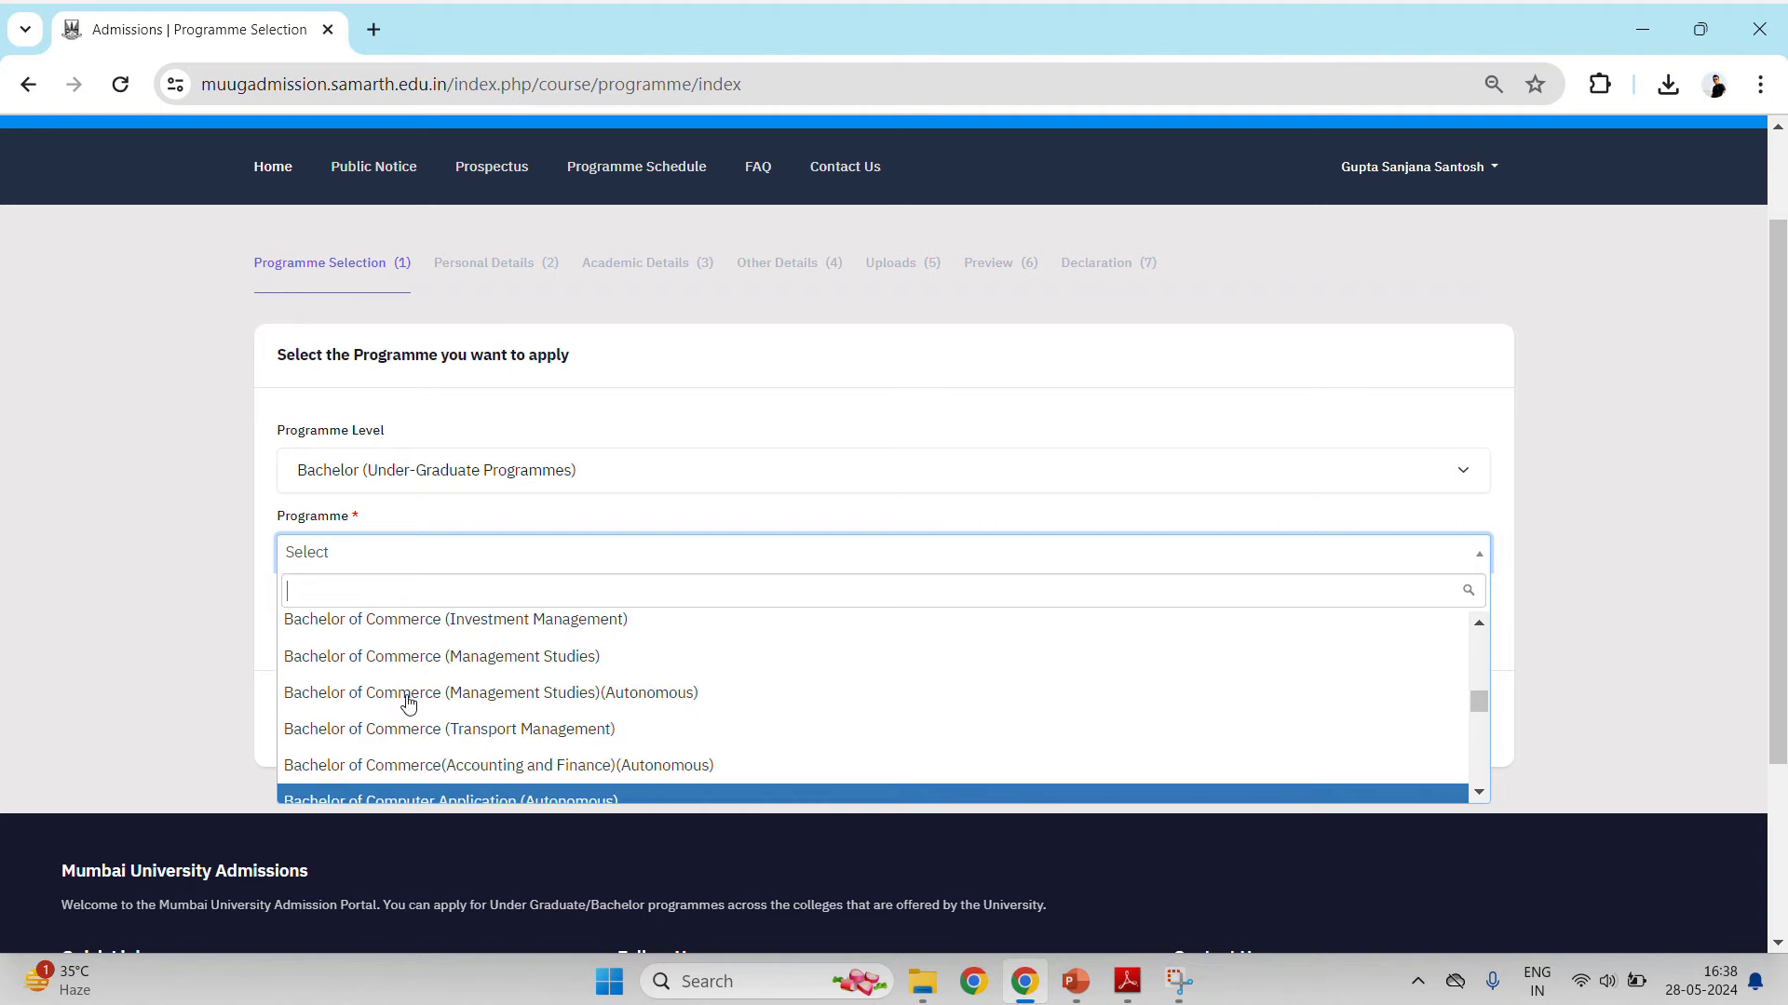
scroll(408, 729, "down", 1)
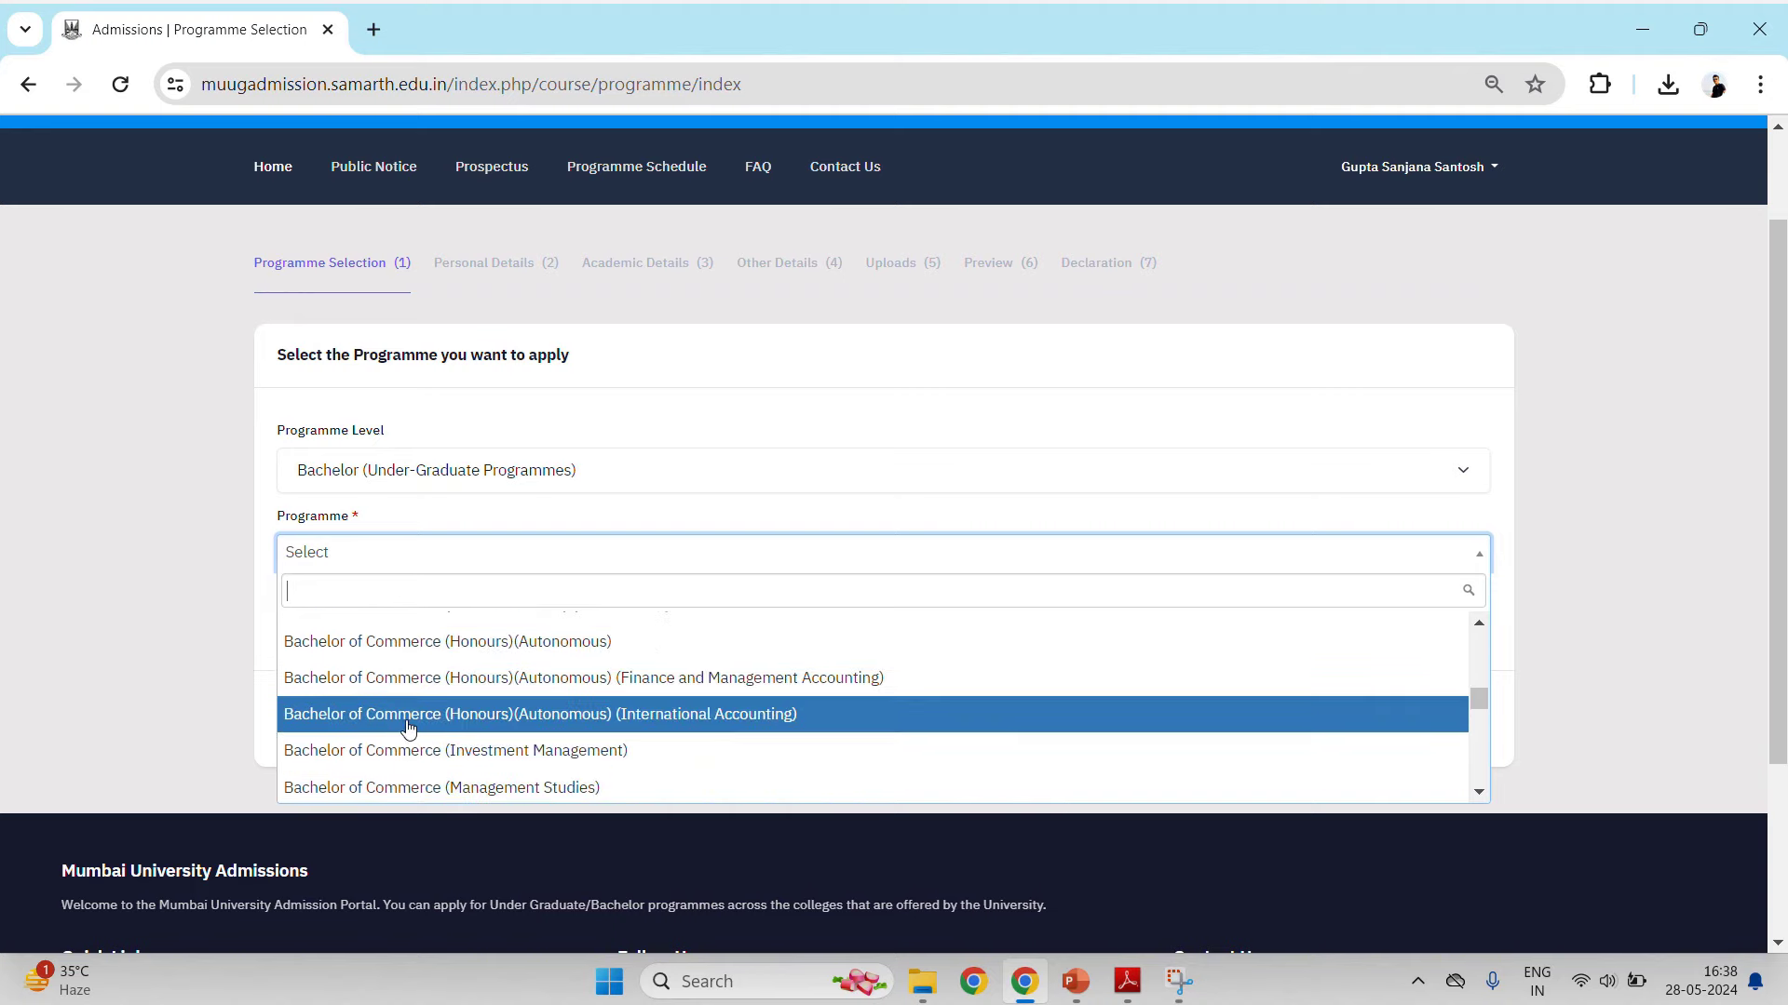
scroll(407, 725, "up", 5)
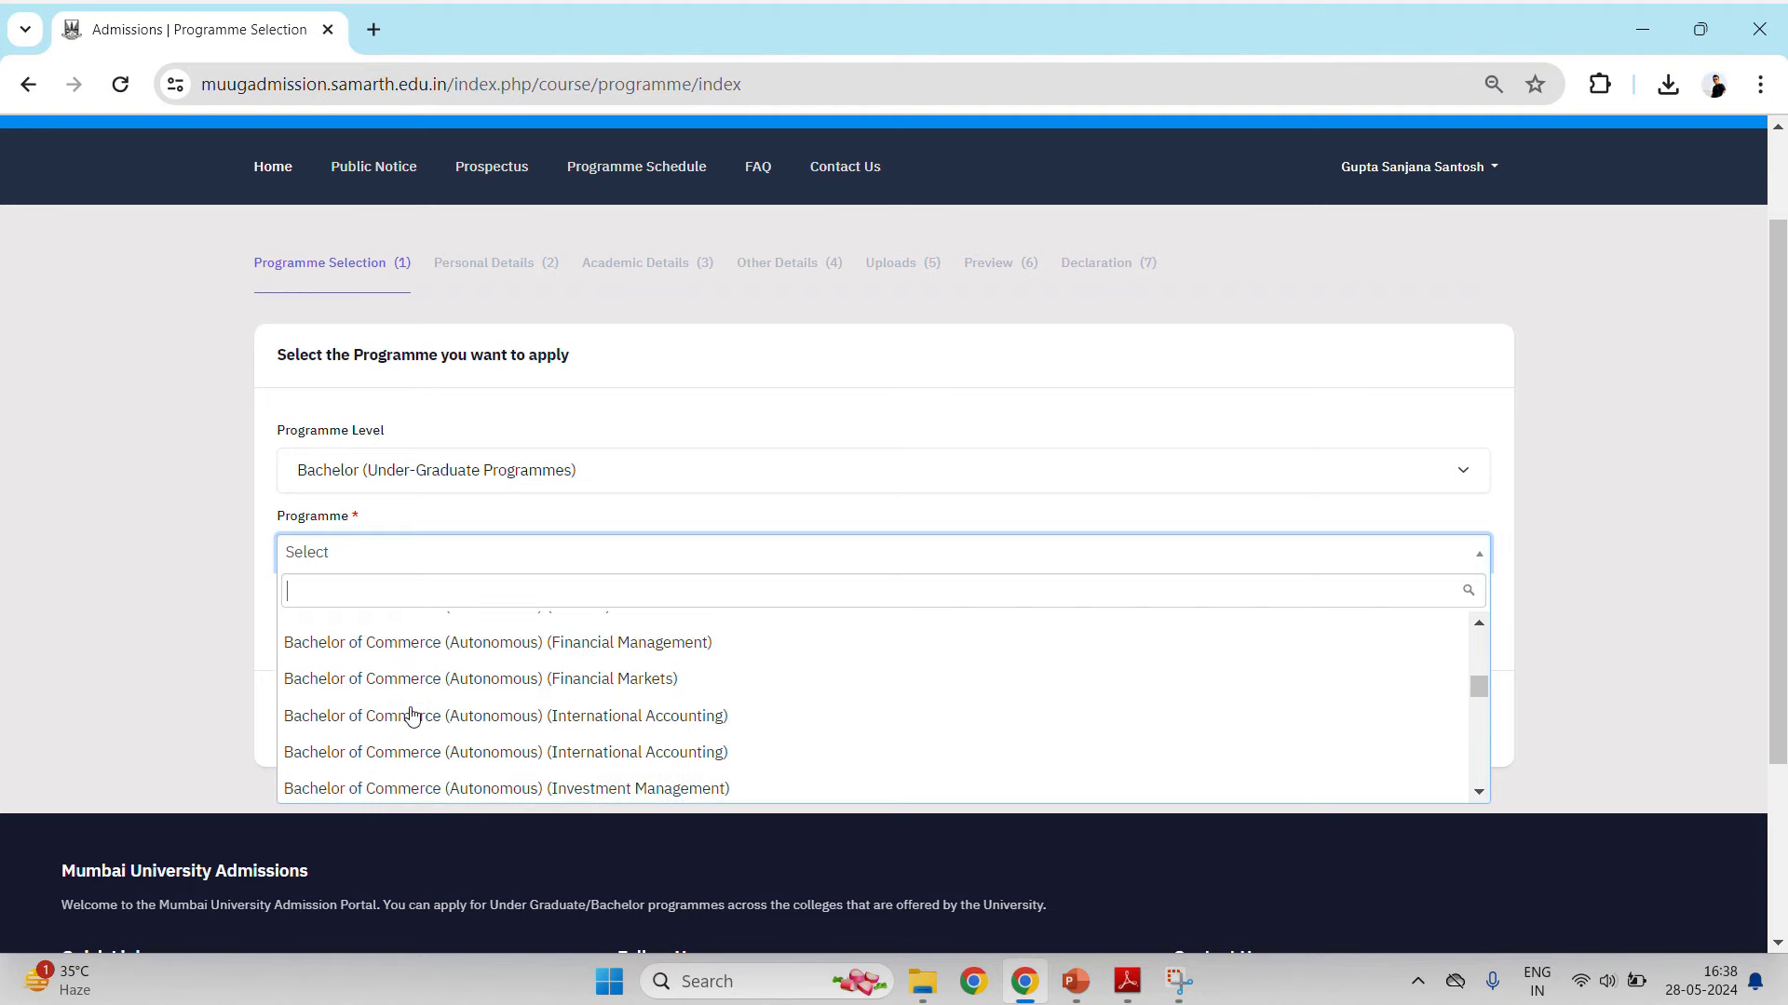
scroll(412, 723, "up", 3)
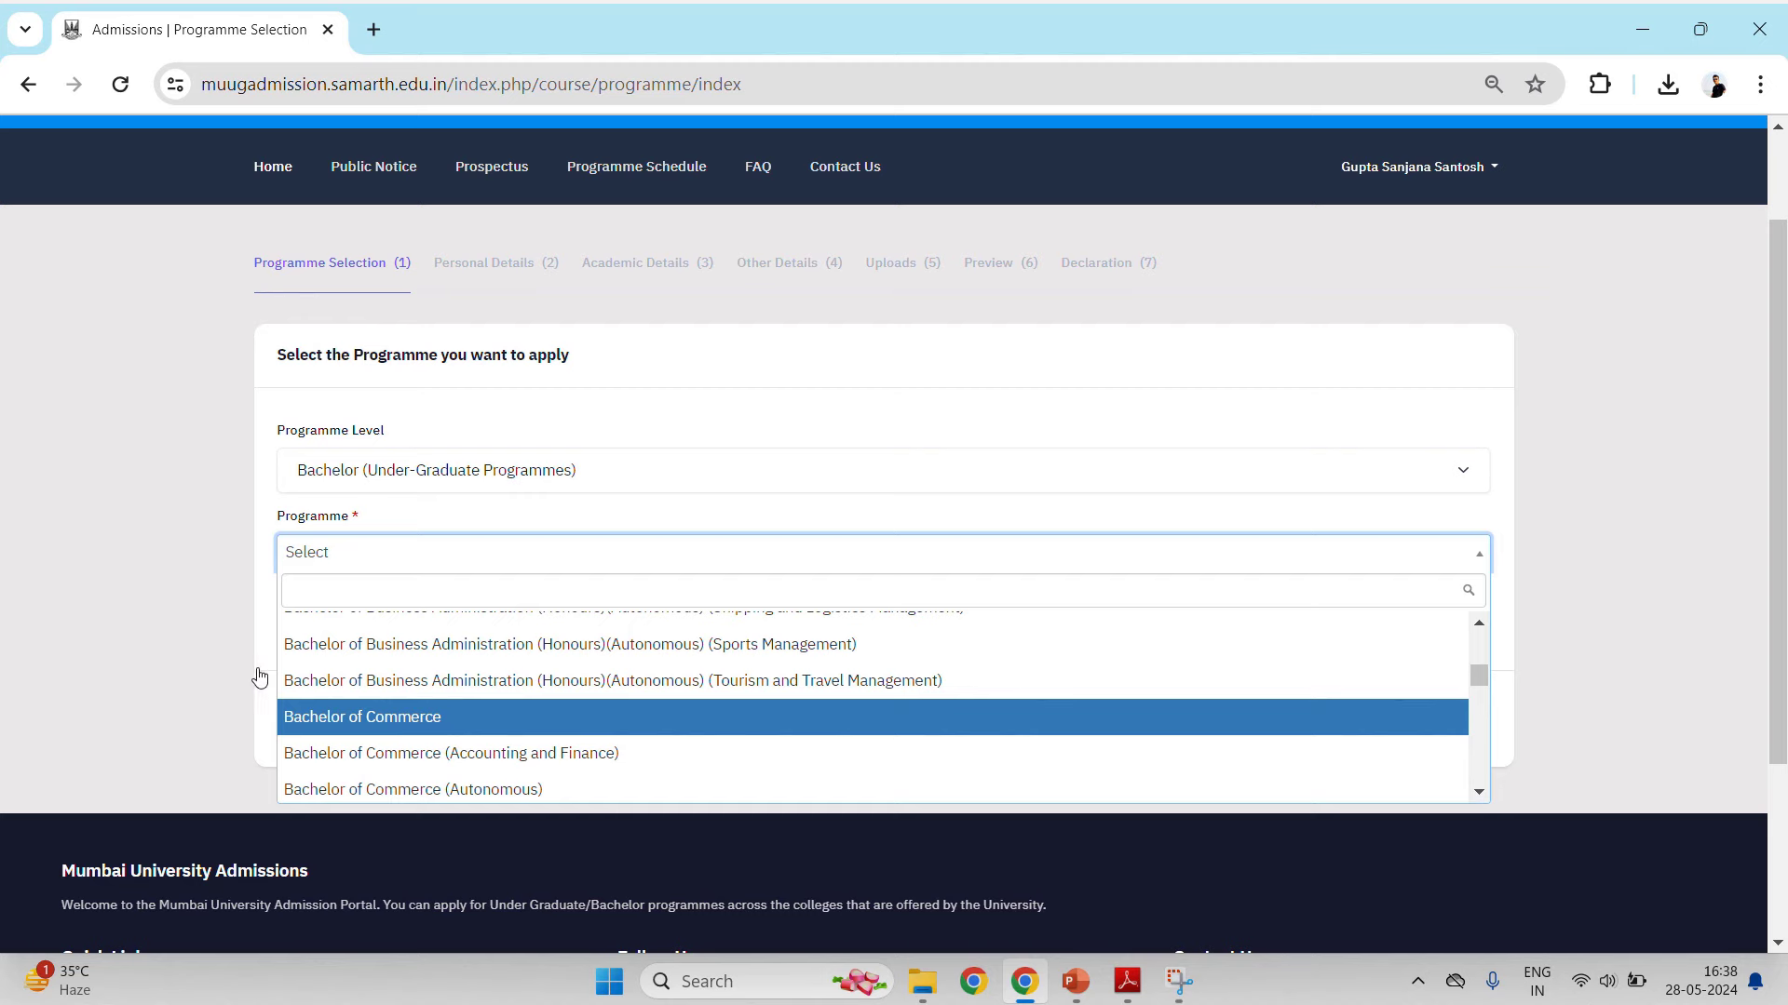
key("Return")
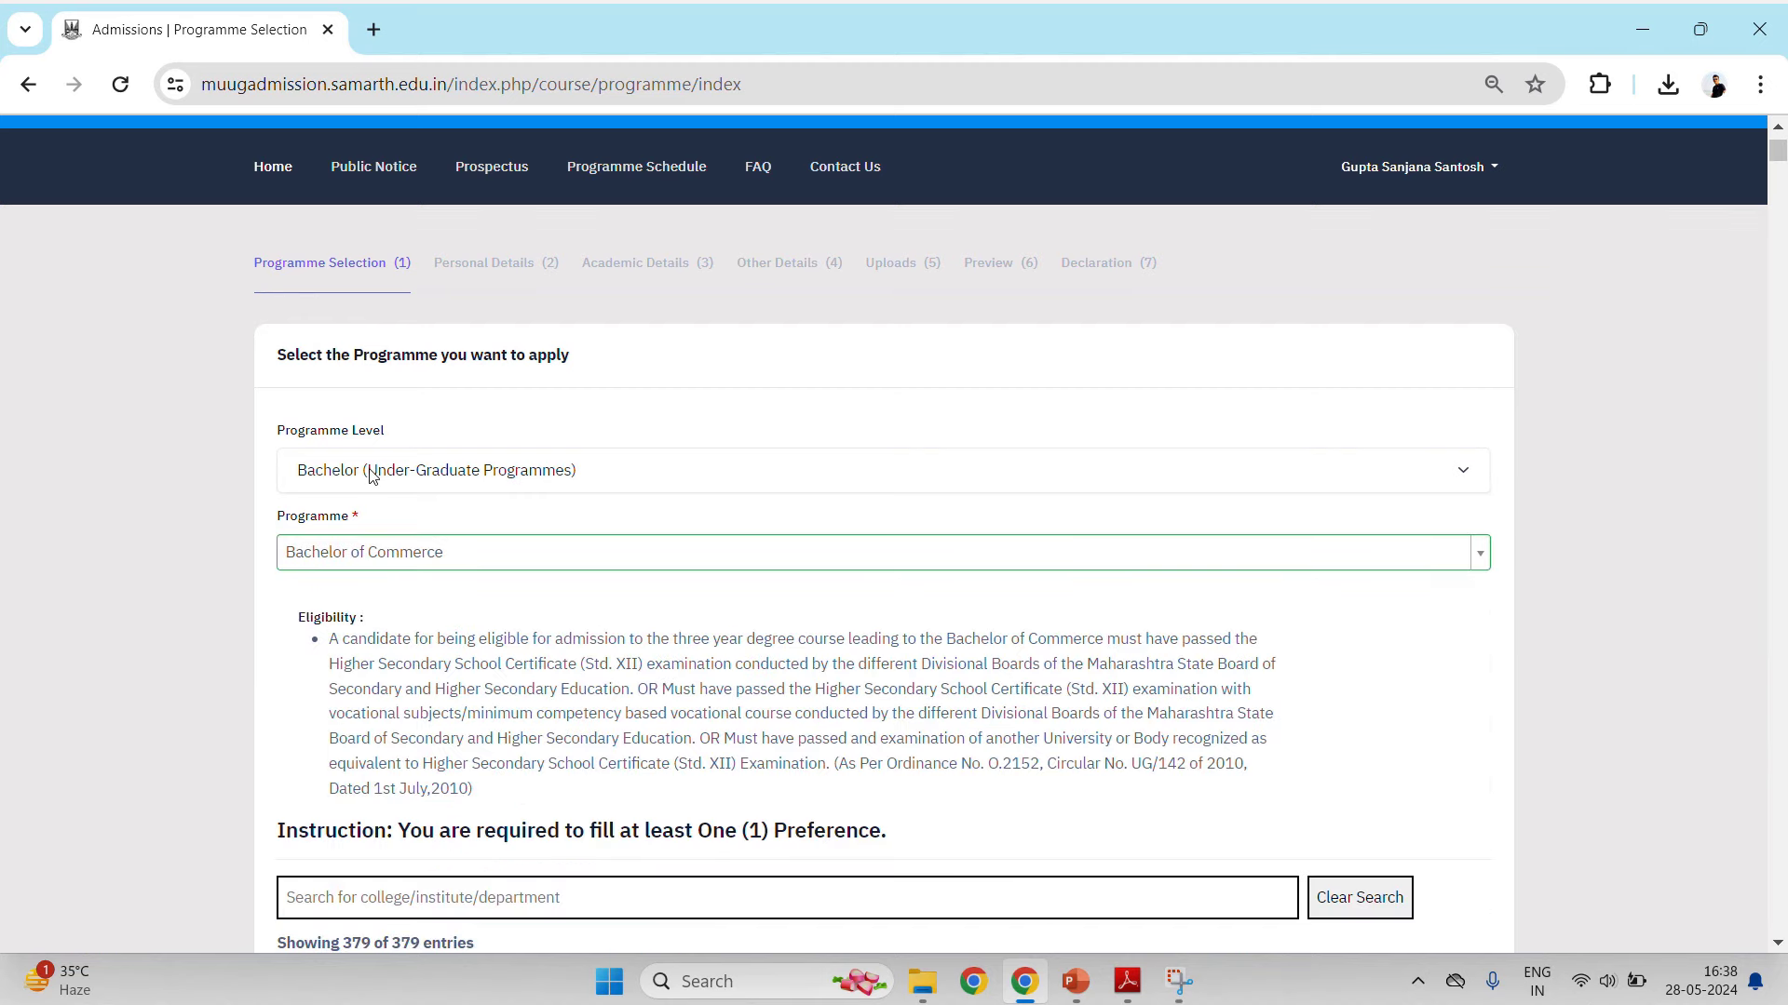
Examine the Bachelor of Commerce eligibility criteria and the list of colleges with their preference settings.
scroll(373, 476, "down", 1)
scroll(418, 508, "down", 2)
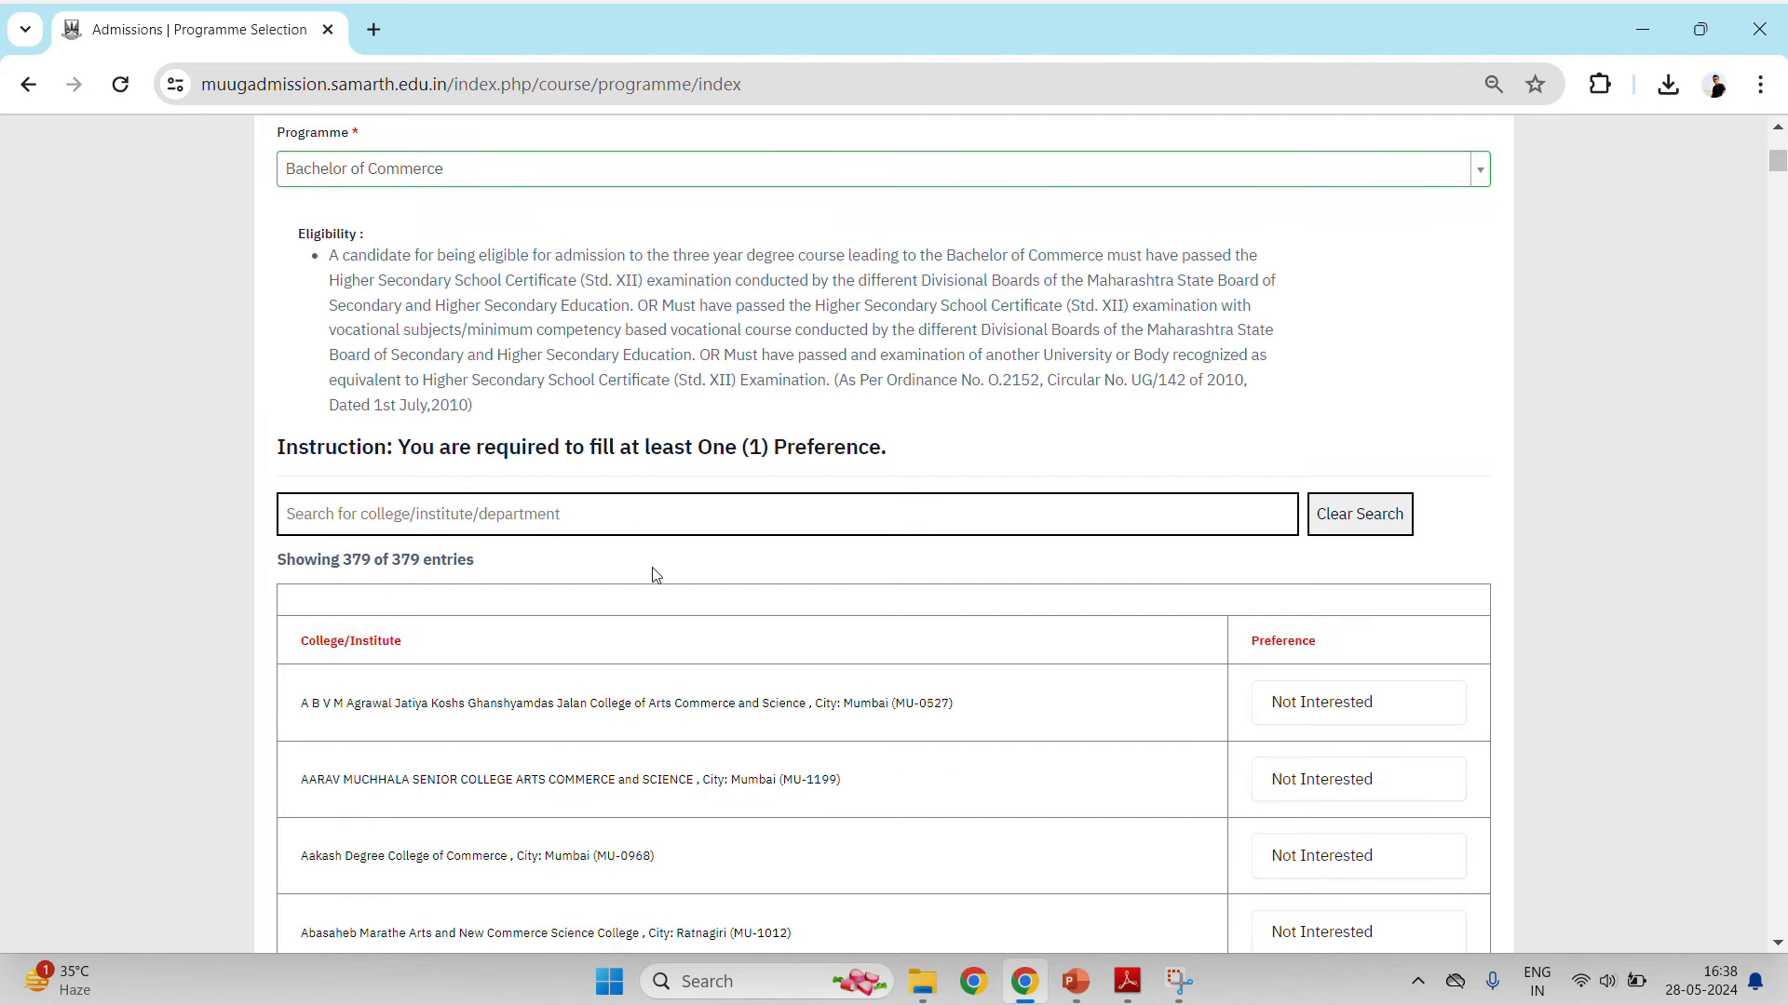
scroll(717, 786, "down", 2)
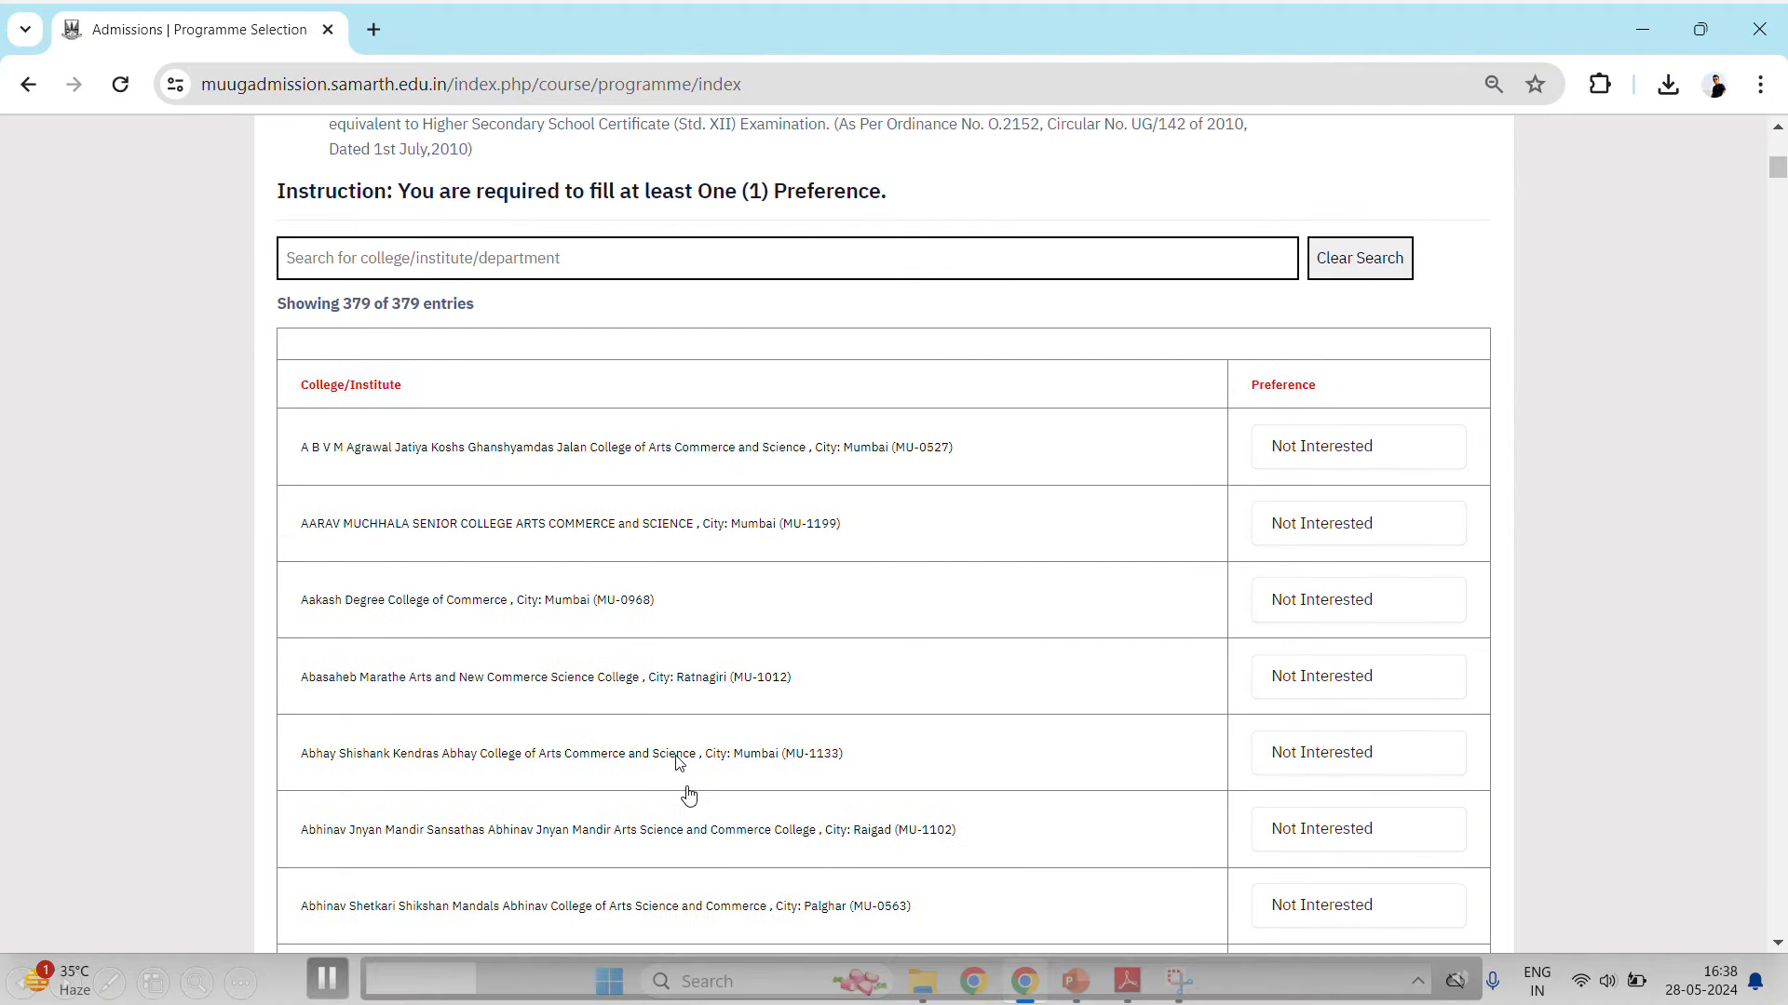
scroll(689, 794, "down", 6)
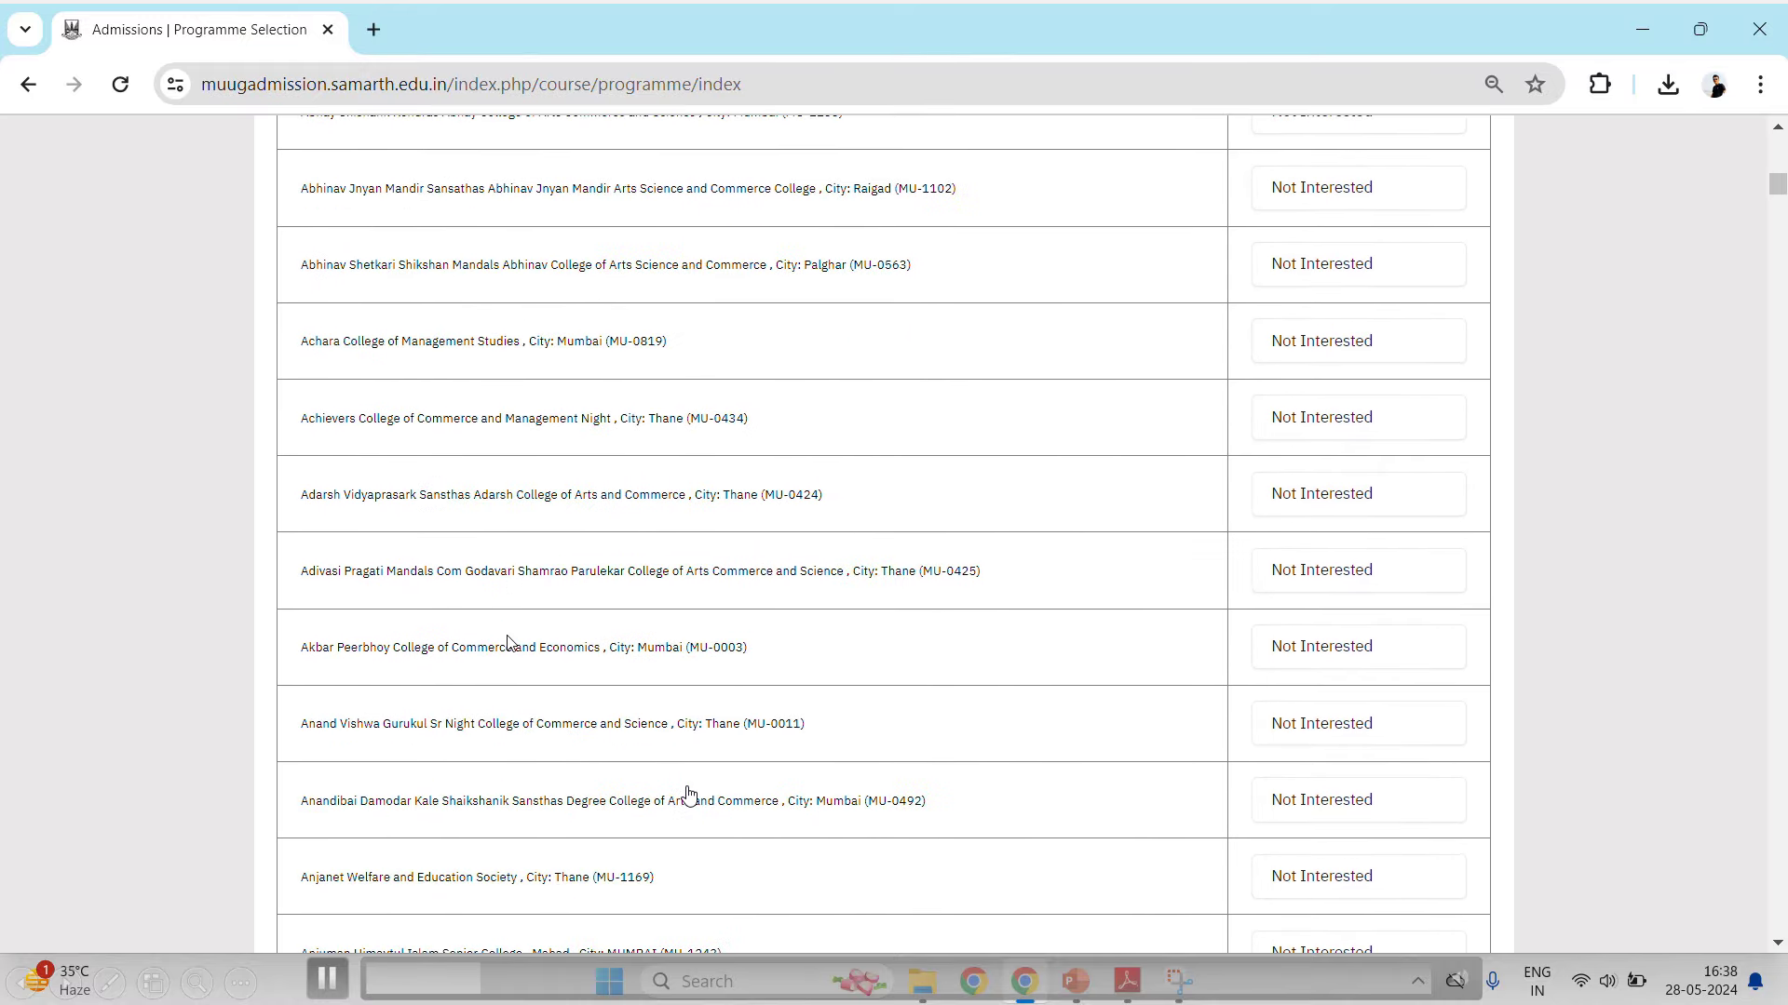
scroll(471, 689, "down", 7)
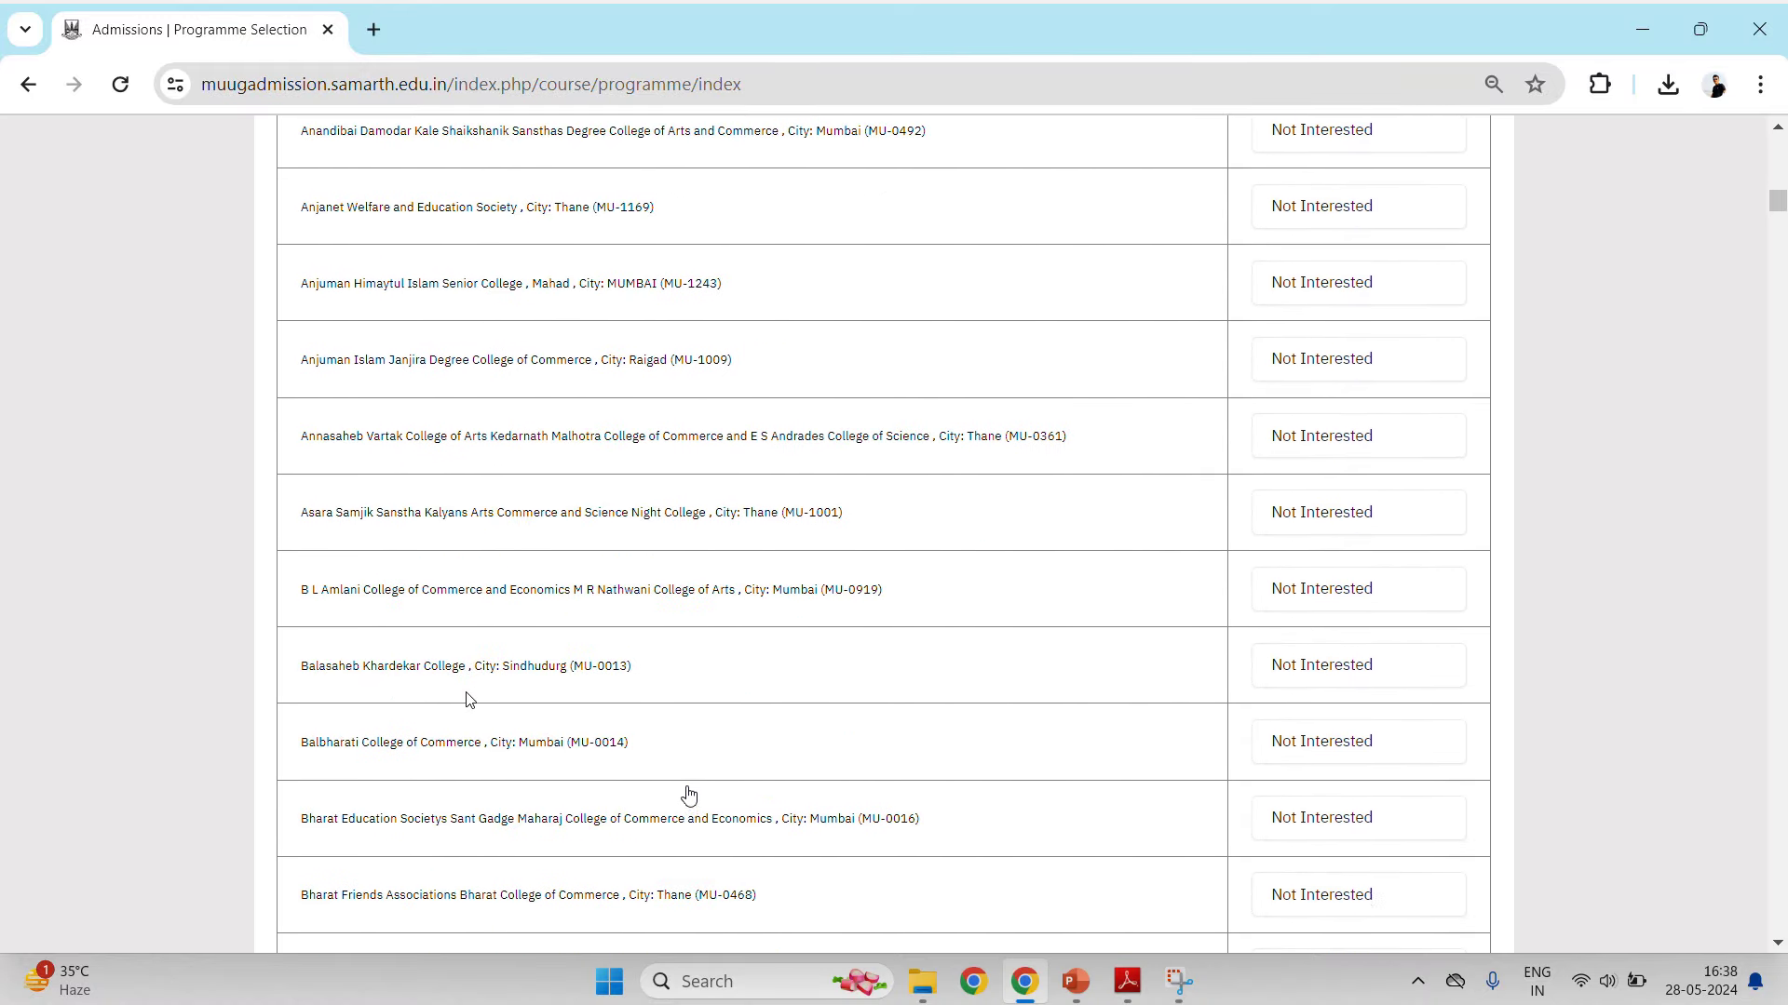
scroll(470, 700, "down", 13)
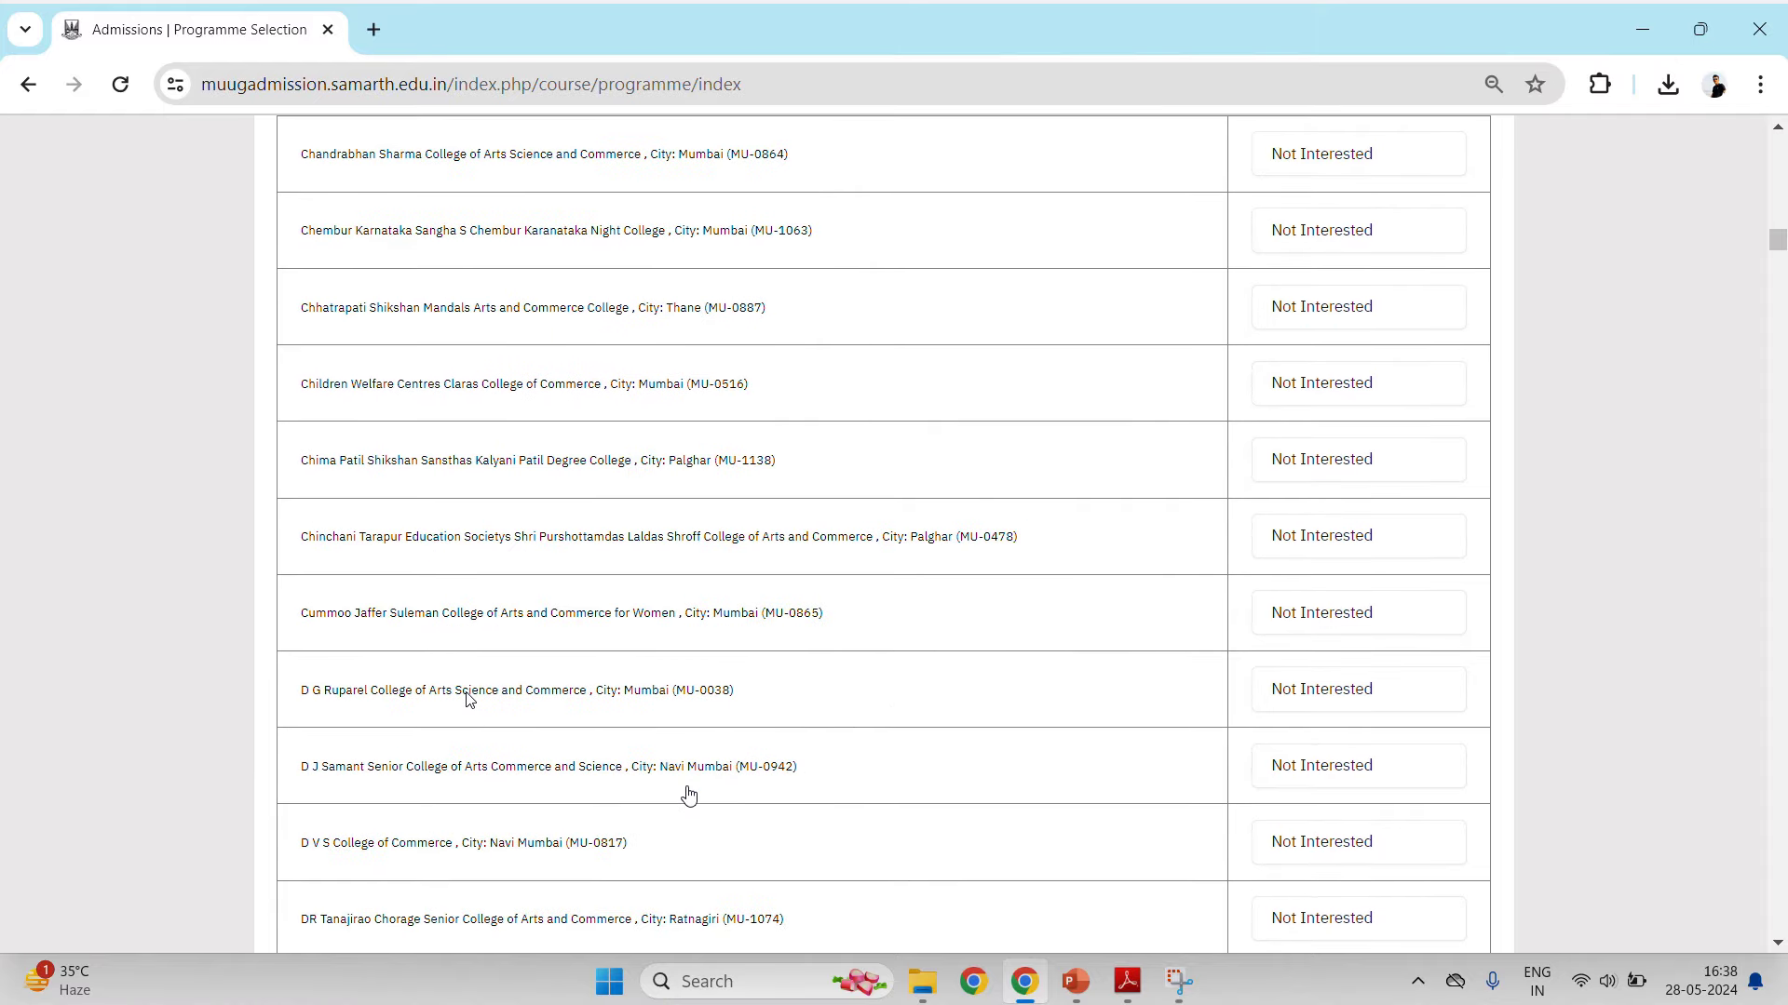
scroll(470, 700, "up", 20)
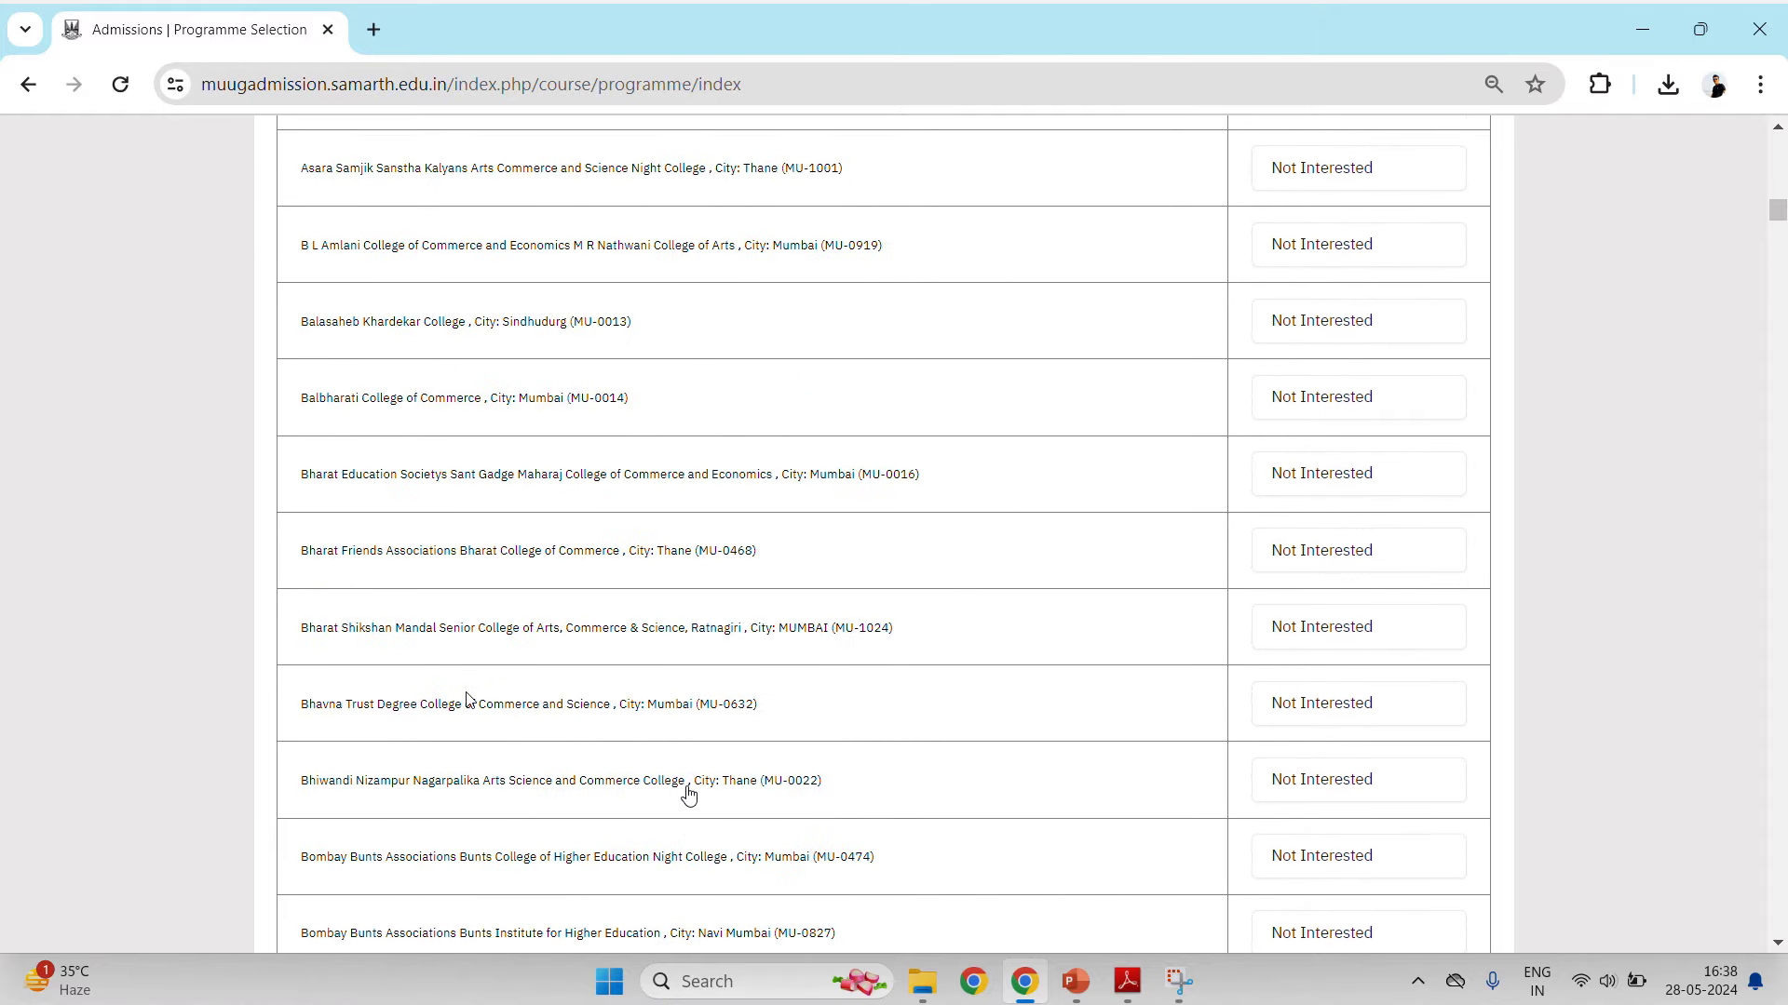
scroll(470, 700, "up", 9)
scroll(485, 652, "down", 3)
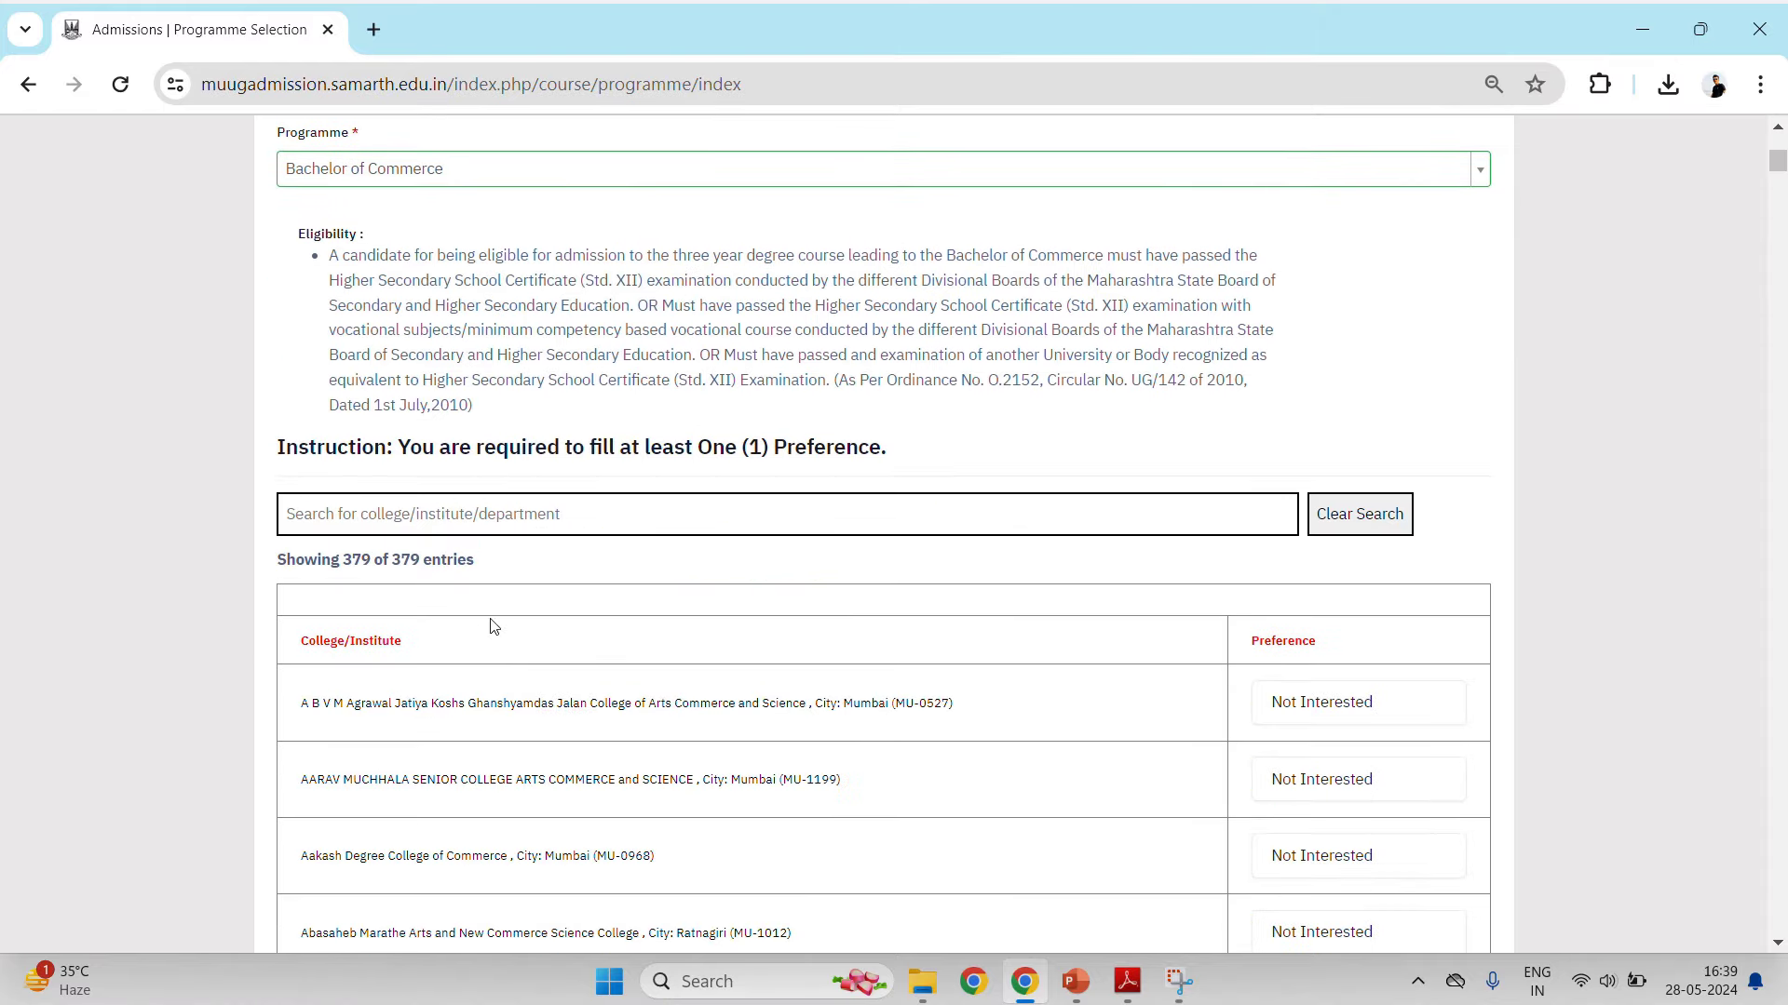
Search the college list for "ratnam" and set Ratnam College of Arts Science and Commerce as the 1st Preference.
left_click(508, 503)
type("ratnam")
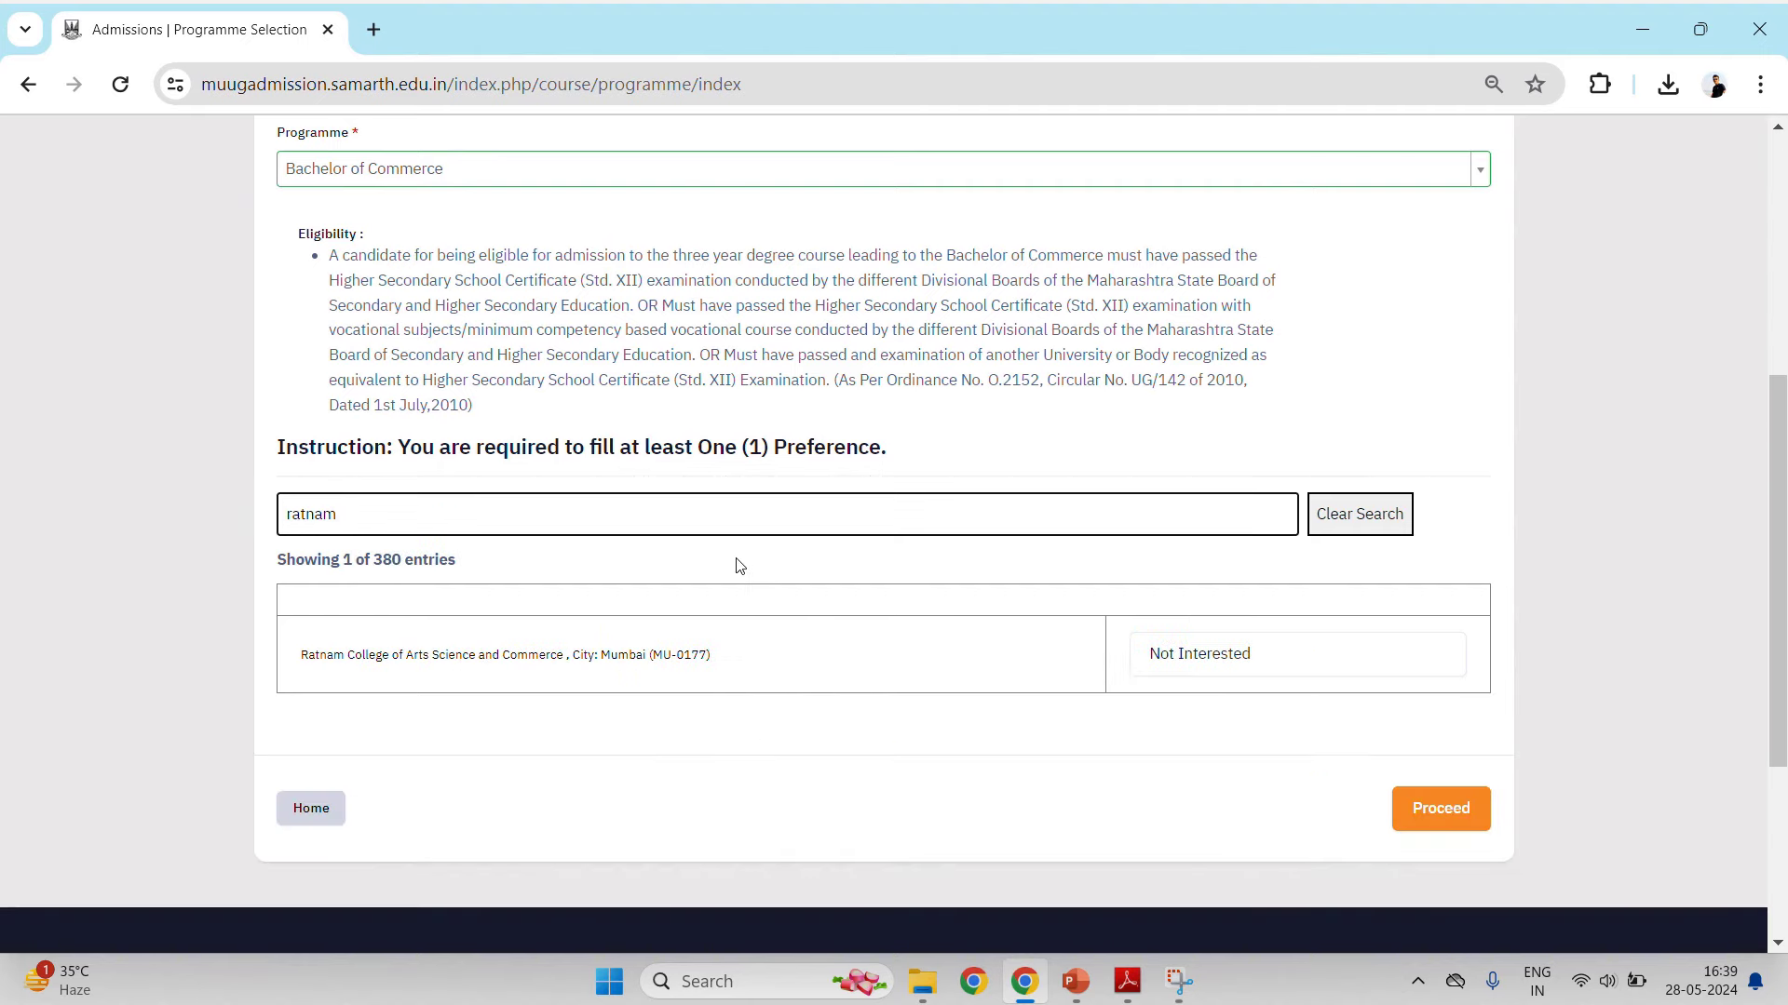
left_click(1268, 654)
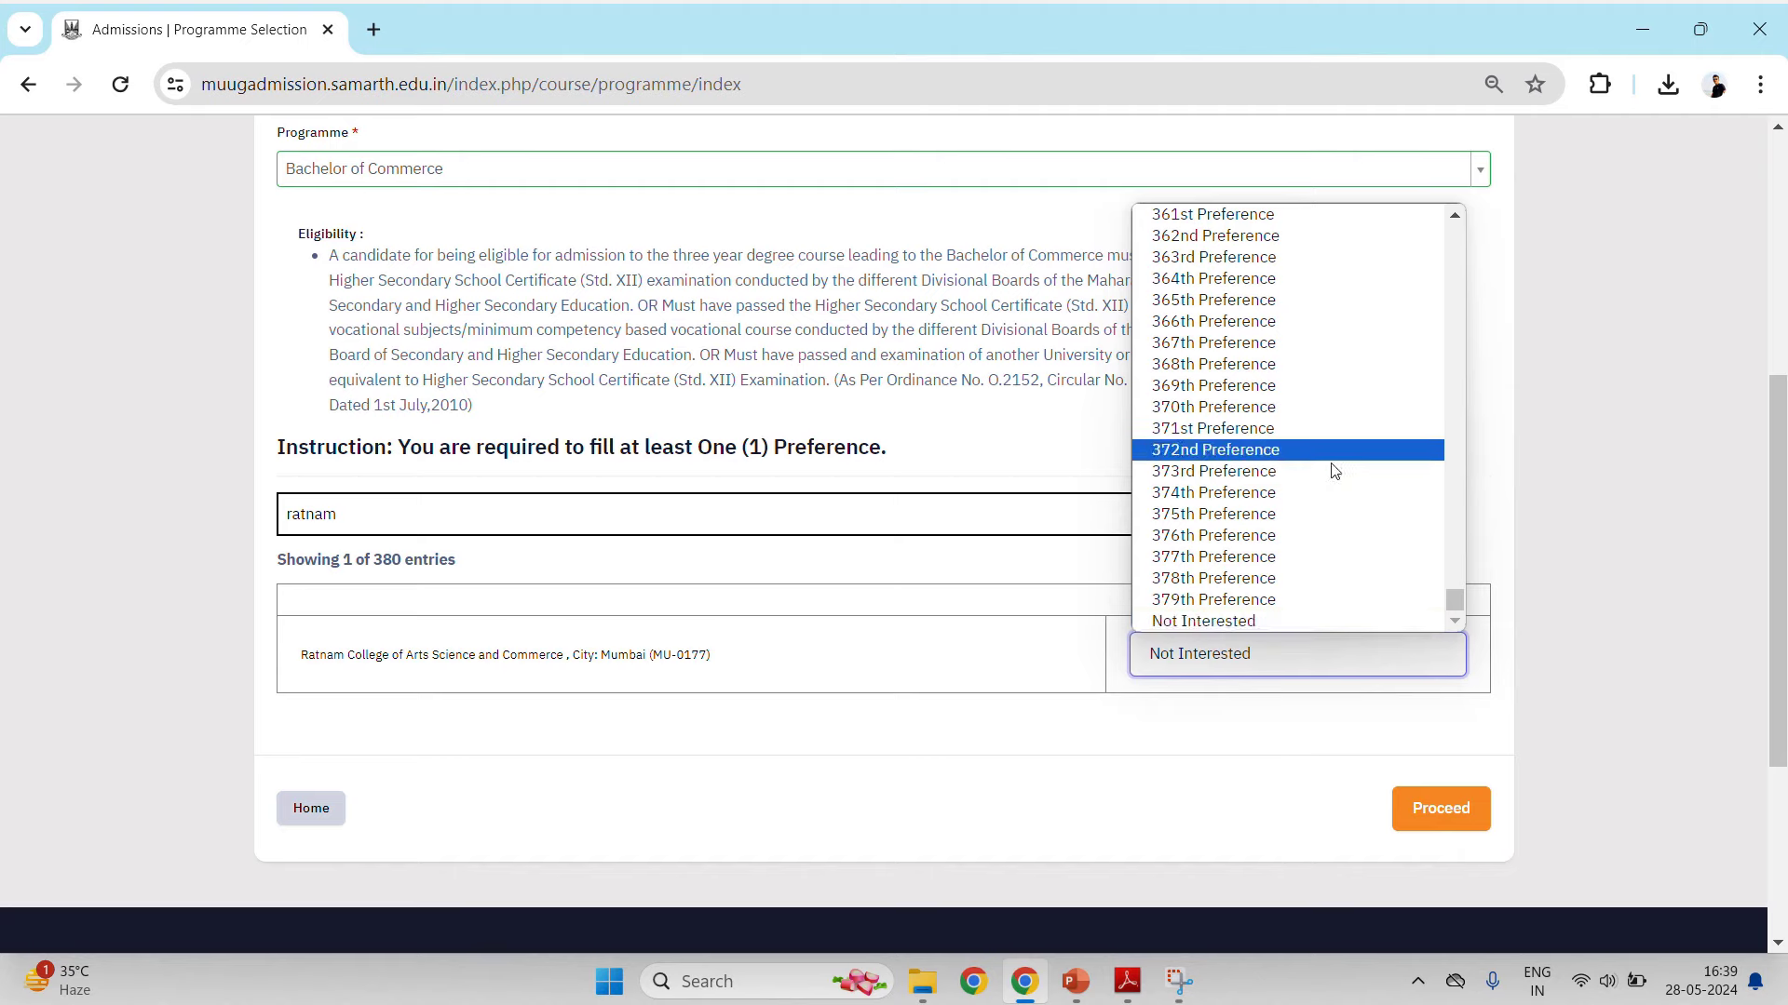
left_click_drag(1454, 601, 1455, 234)
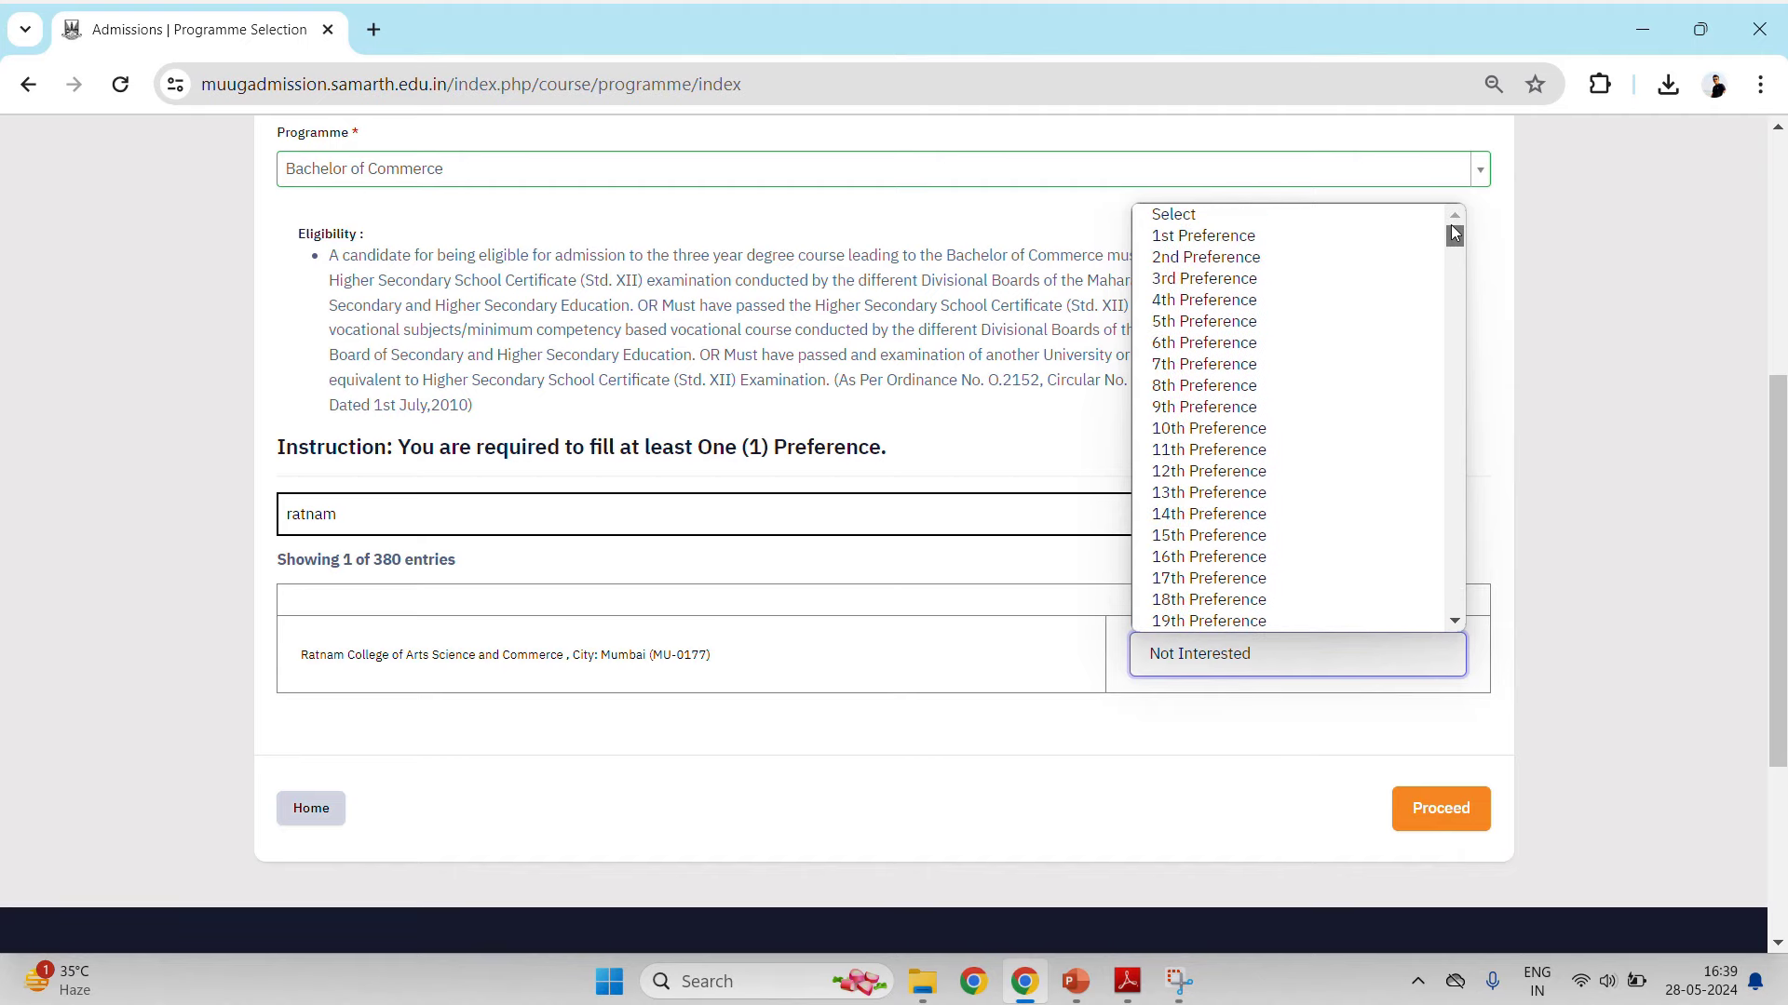
left_click(1177, 244)
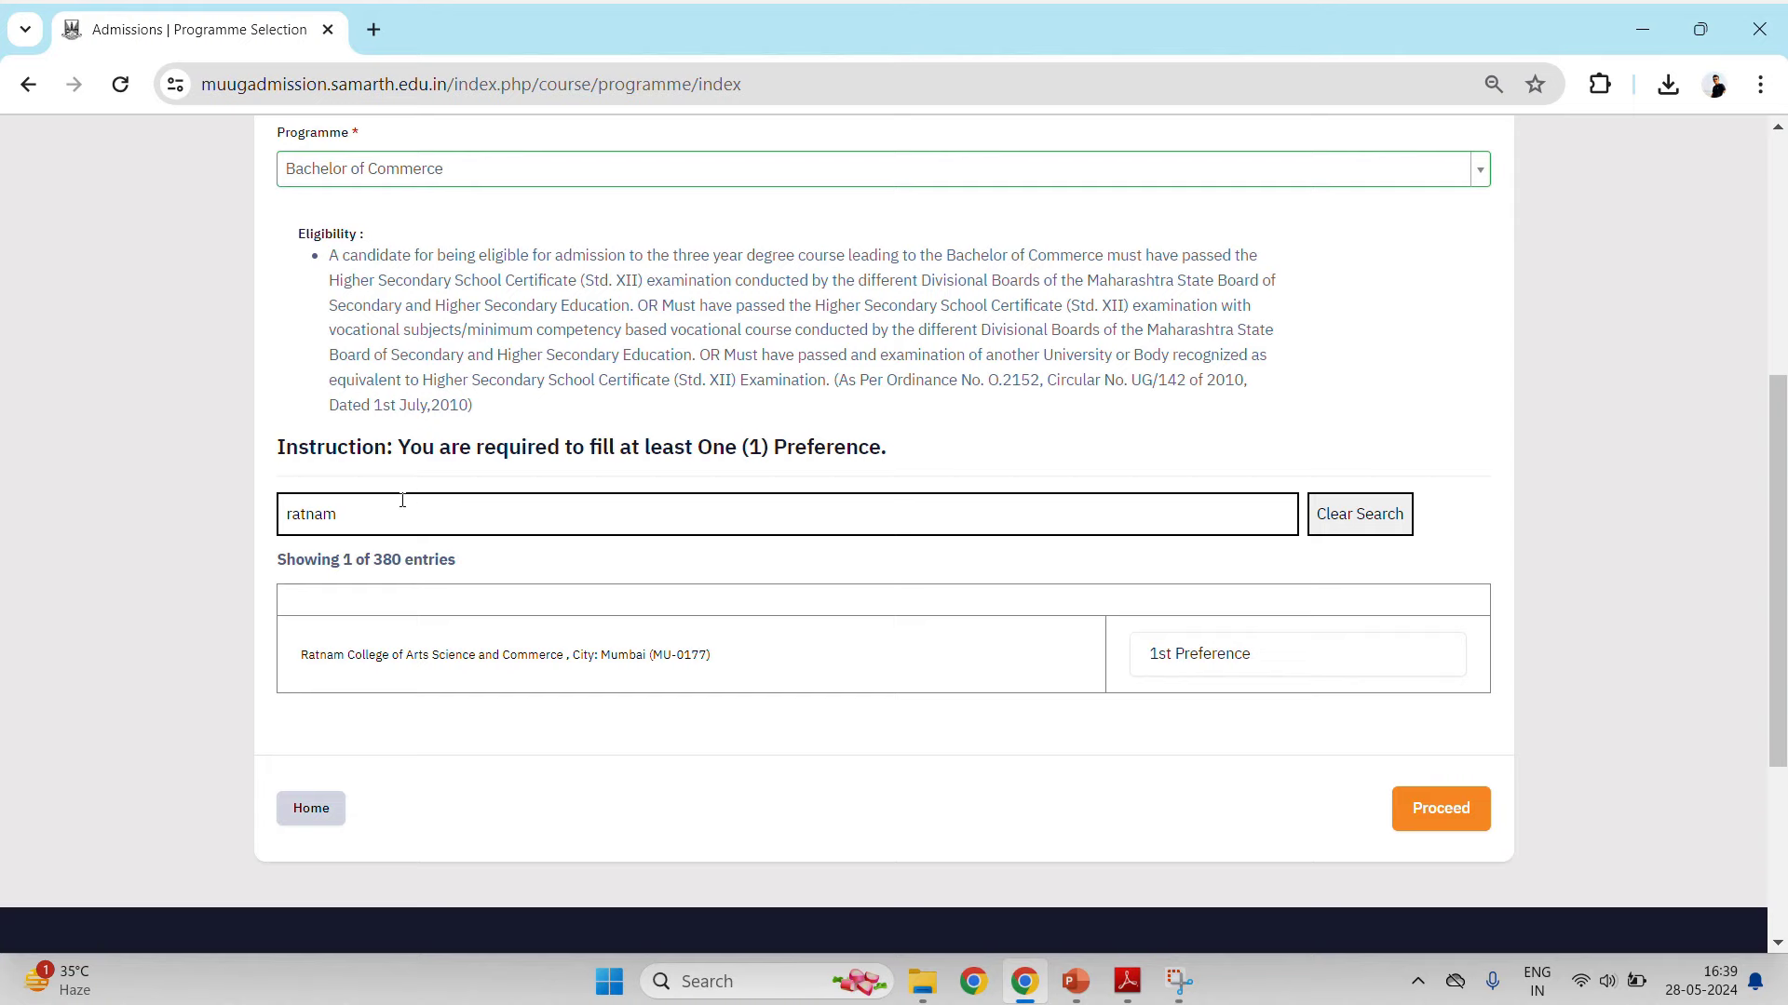
Search the colleges for "menon" and set V K Krishna Menon College of Commerce and Economics as the 2nd Preference.
left_click_drag(402, 500, 109, 525)
type("menon")
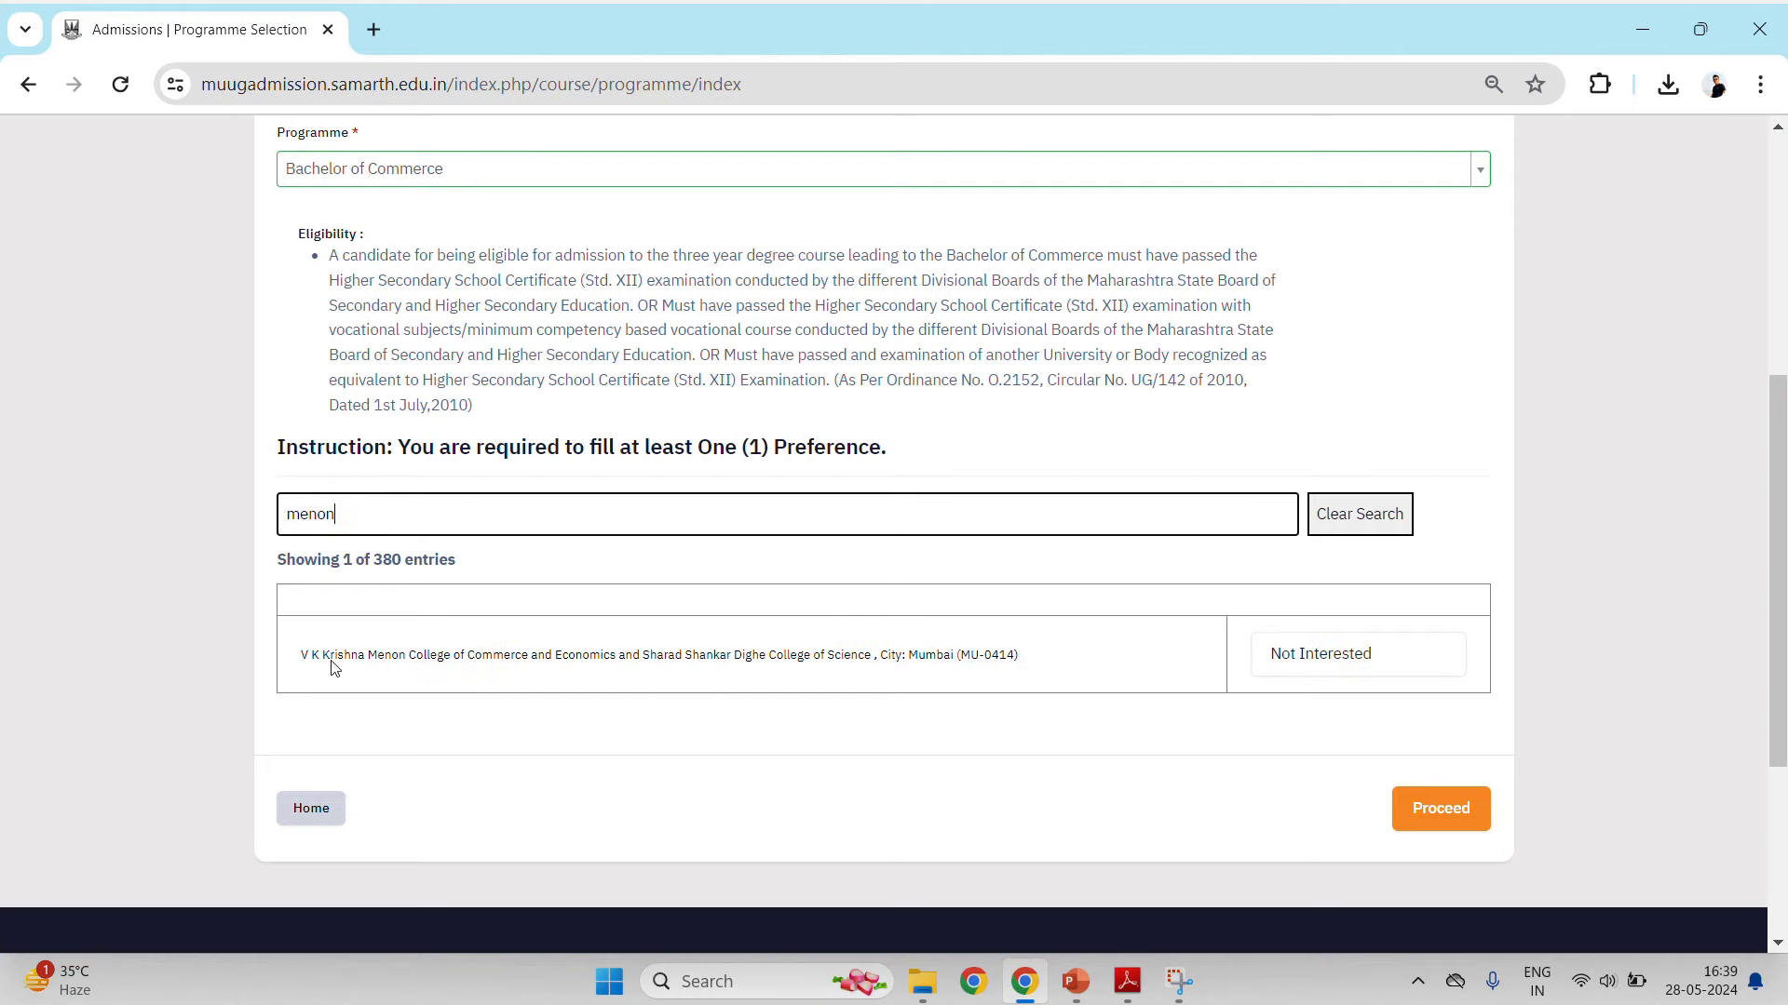
left_click(1327, 658)
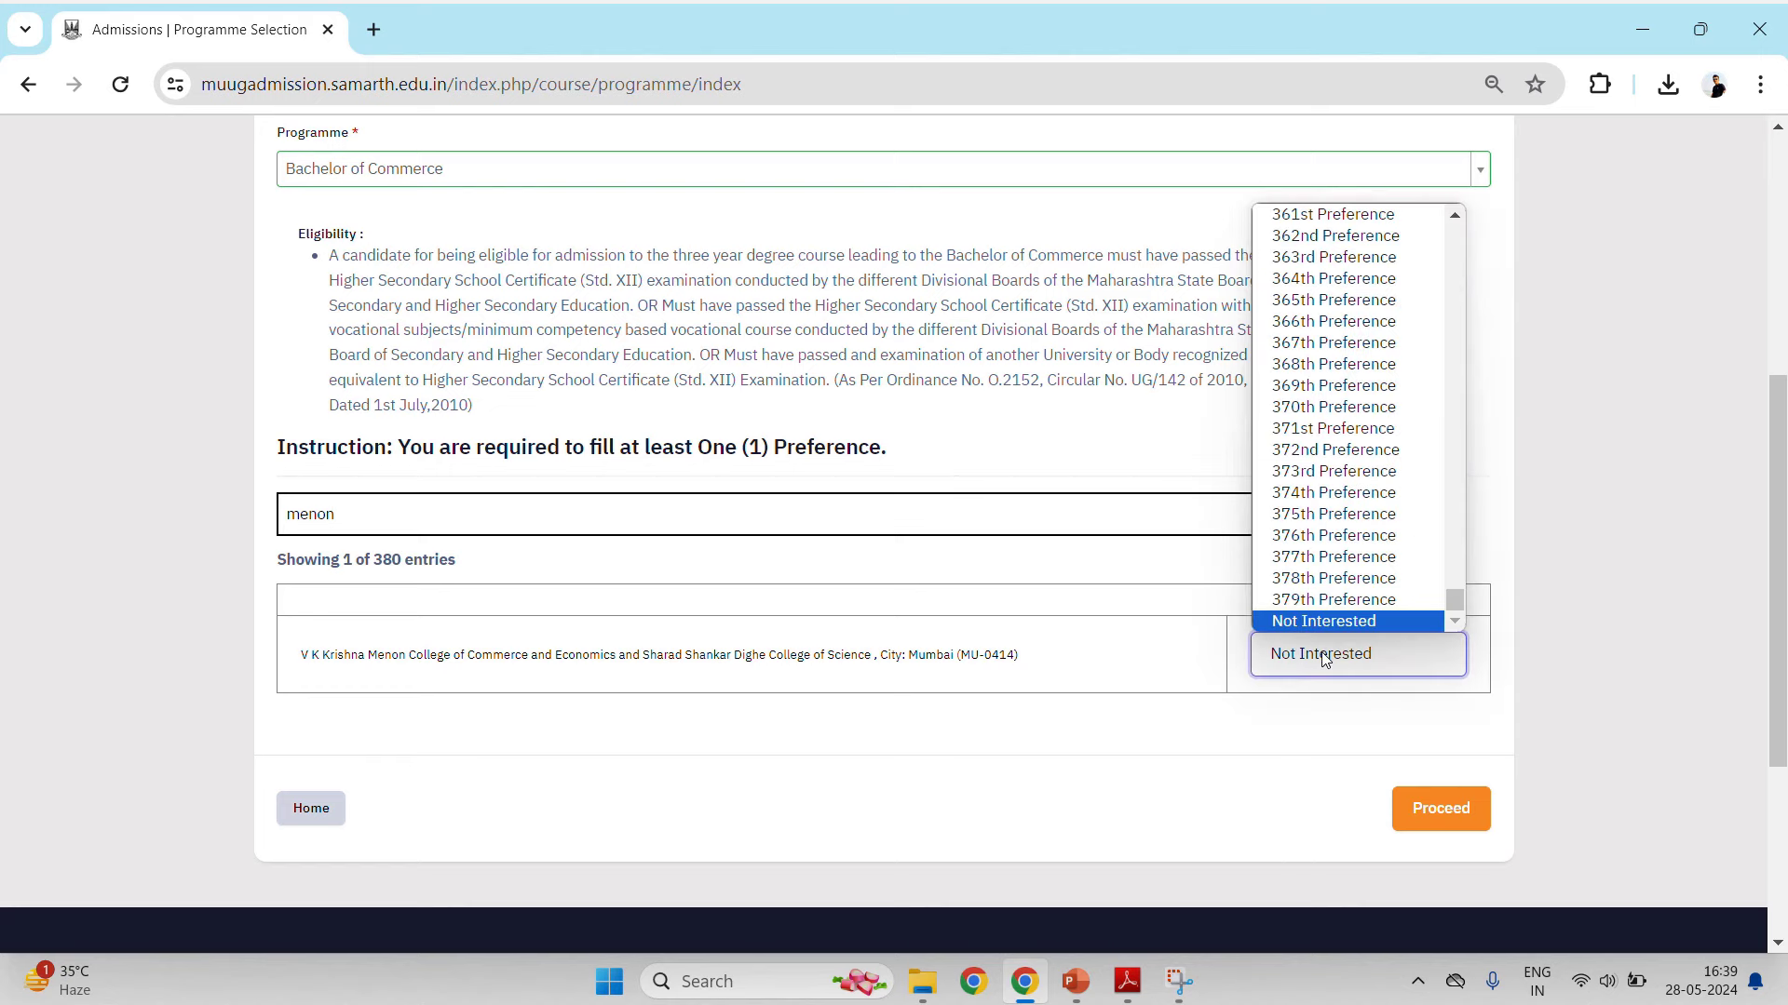
scroll(1421, 375, "up", 20)
left_click_drag(1454, 479, 1488, 250)
left_click(1348, 256)
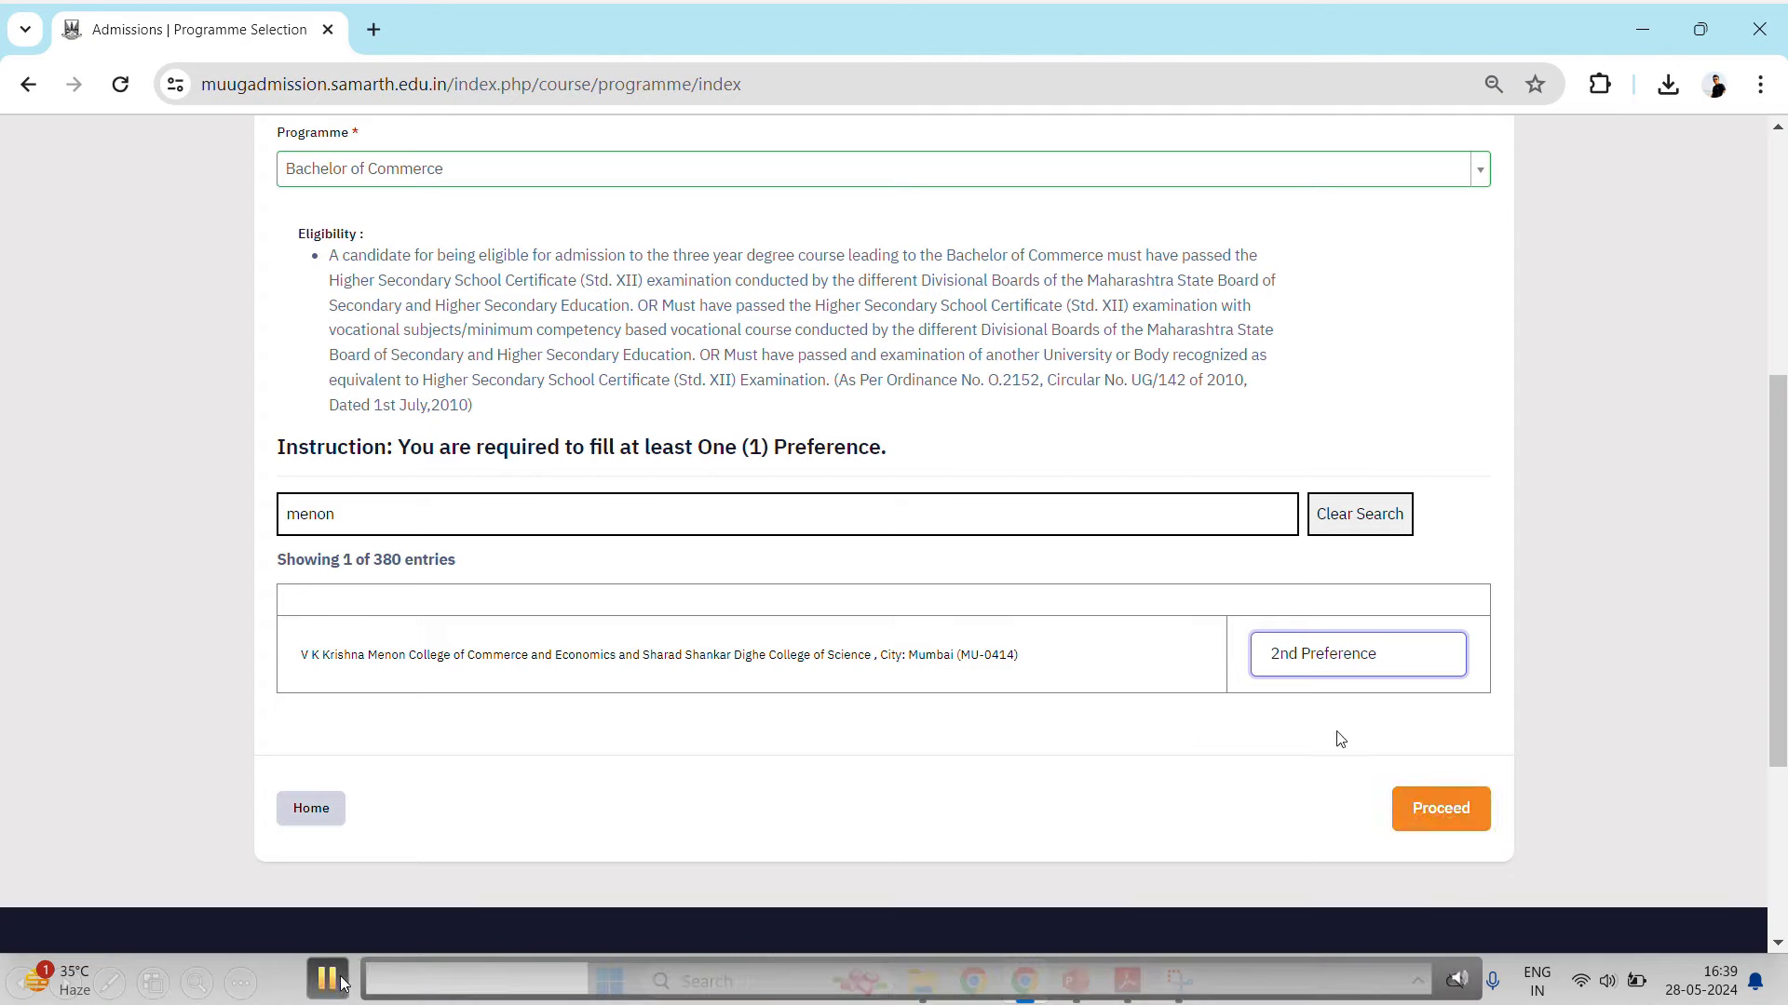
left_click(341, 980)
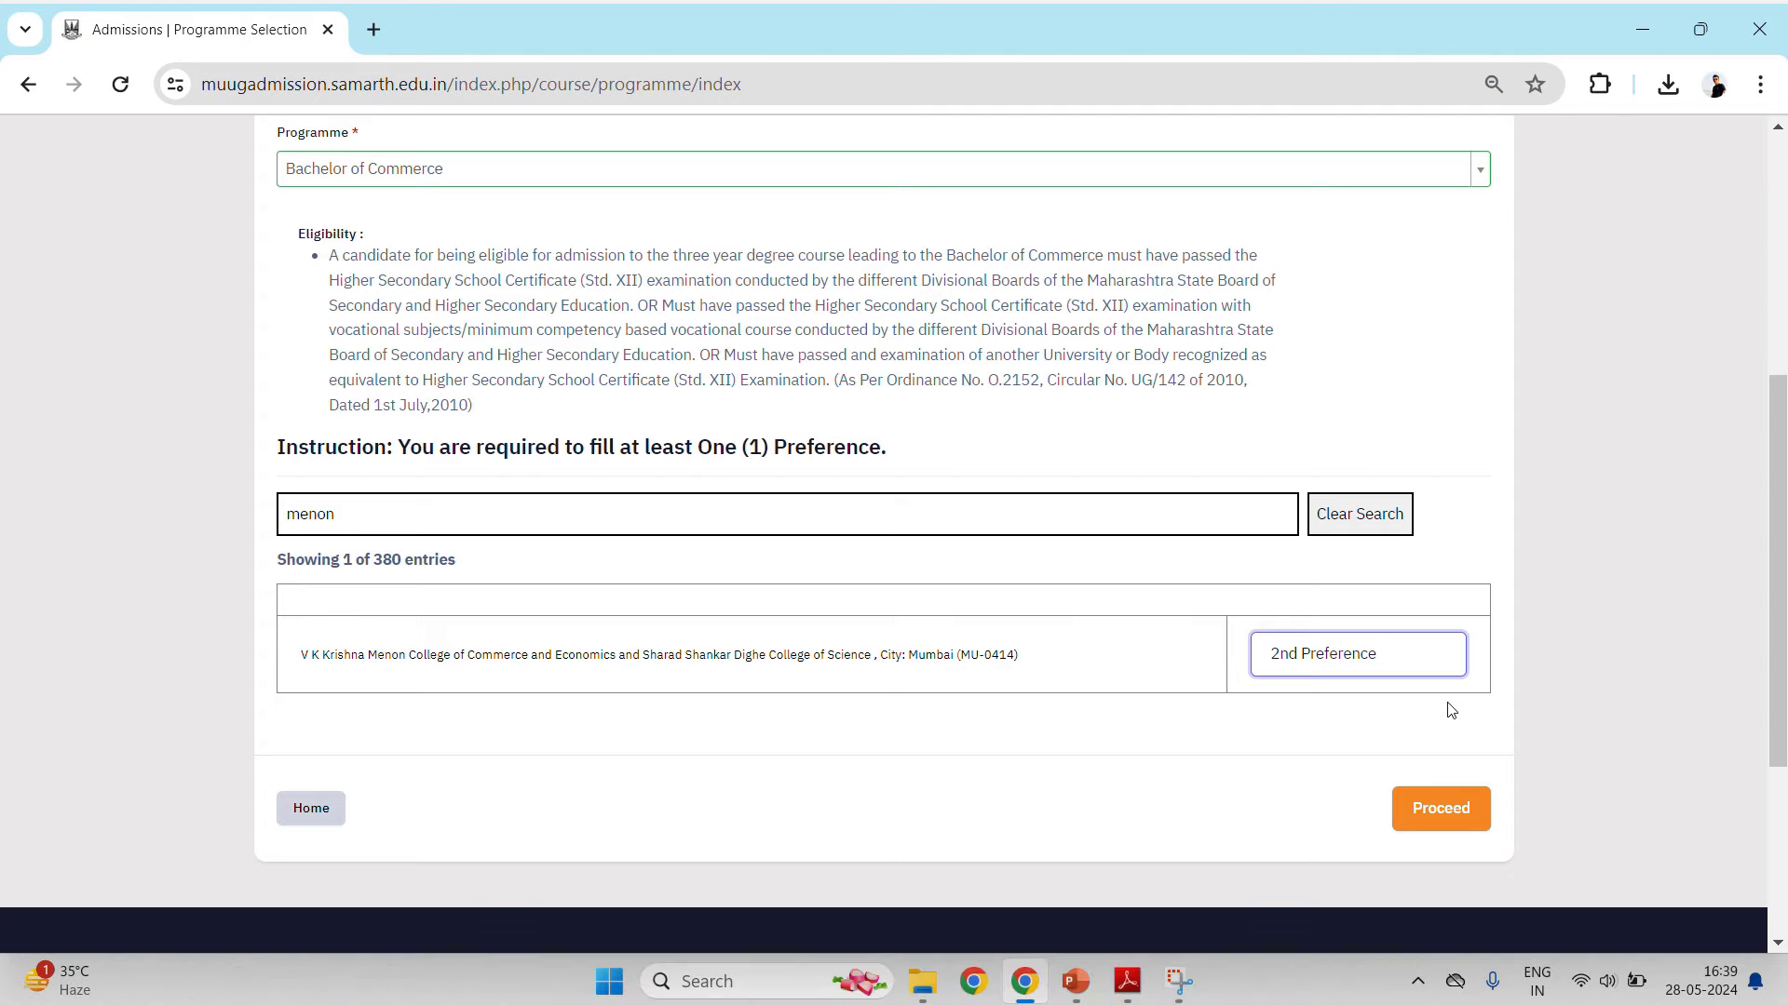
mouse_move(127, 941)
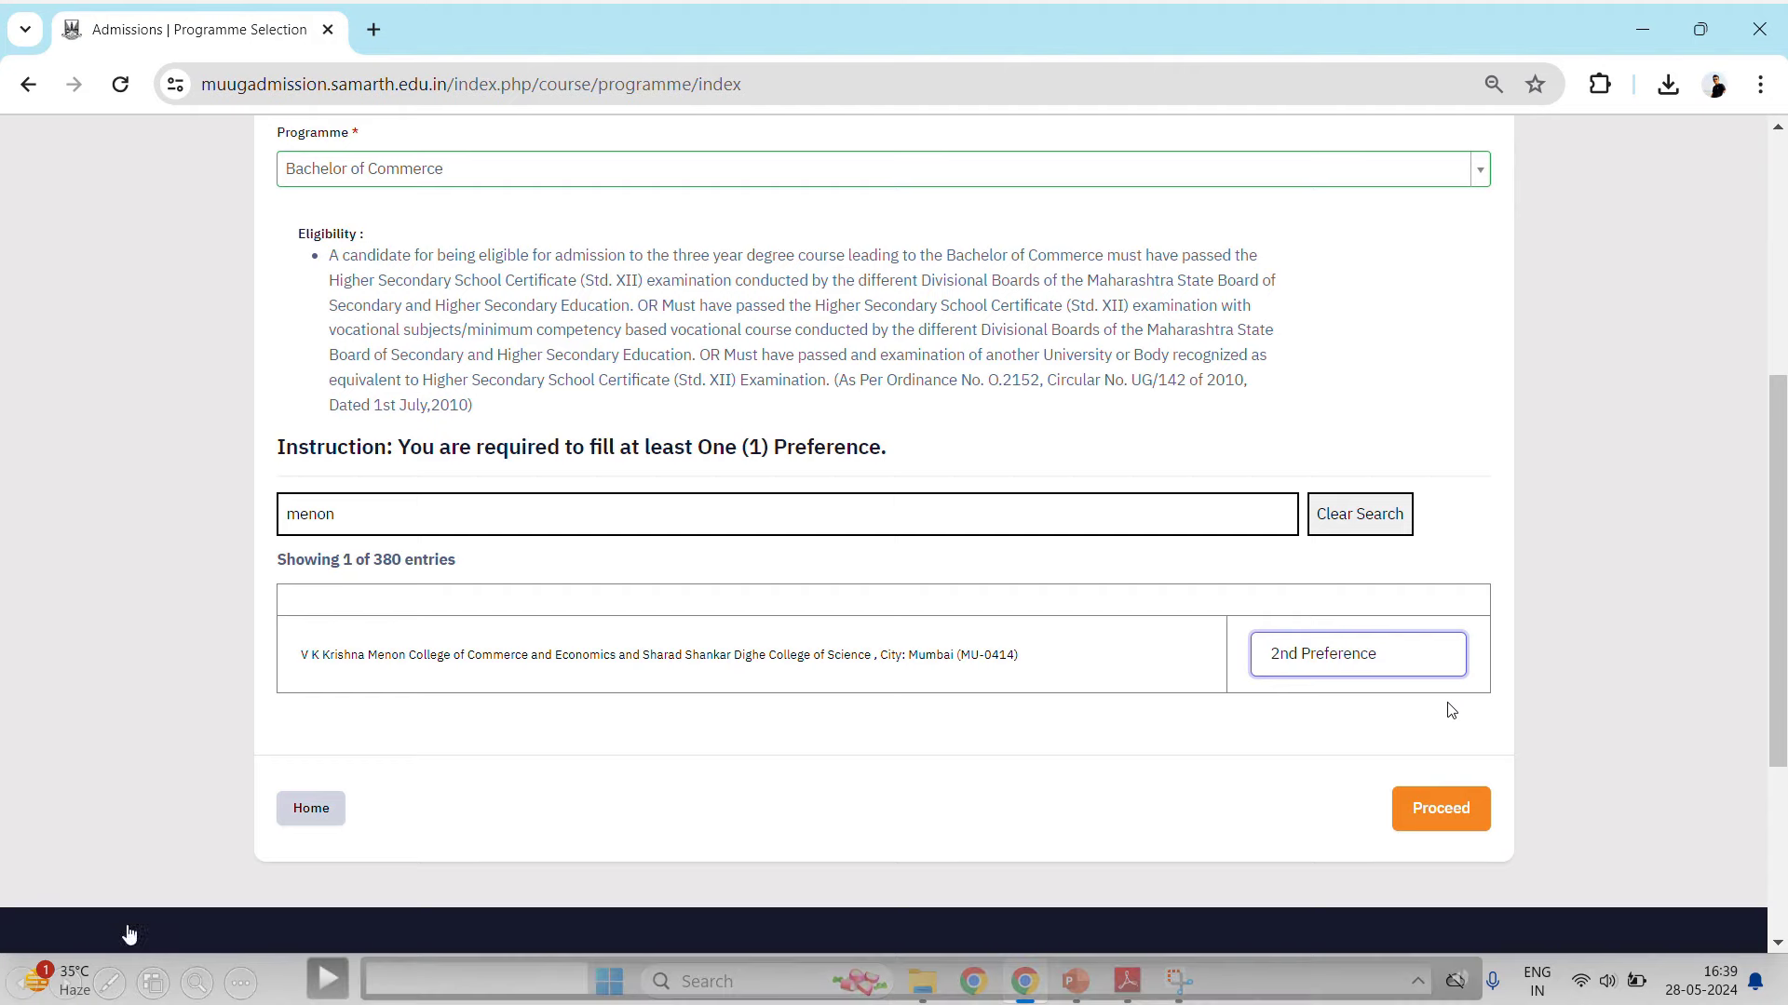
left_click(328, 987)
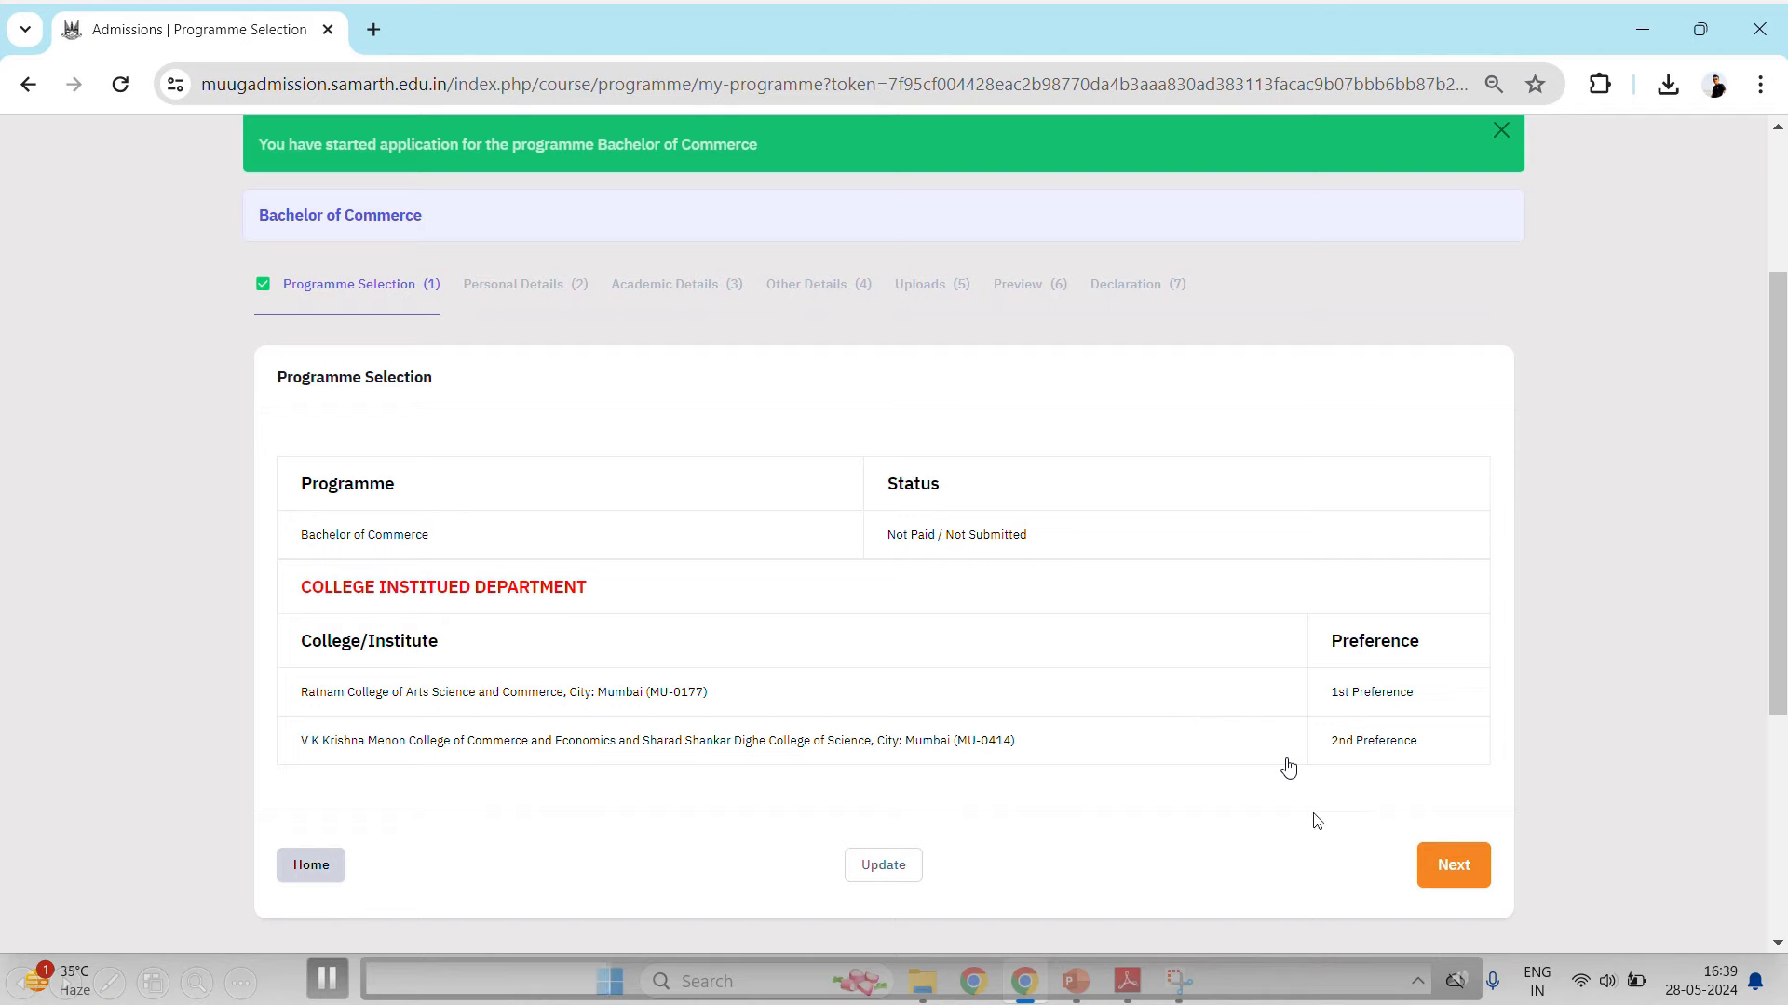
Continue from the programme selection, review the applicant's personal details, and proceed to the academic details.
left_click(1459, 878)
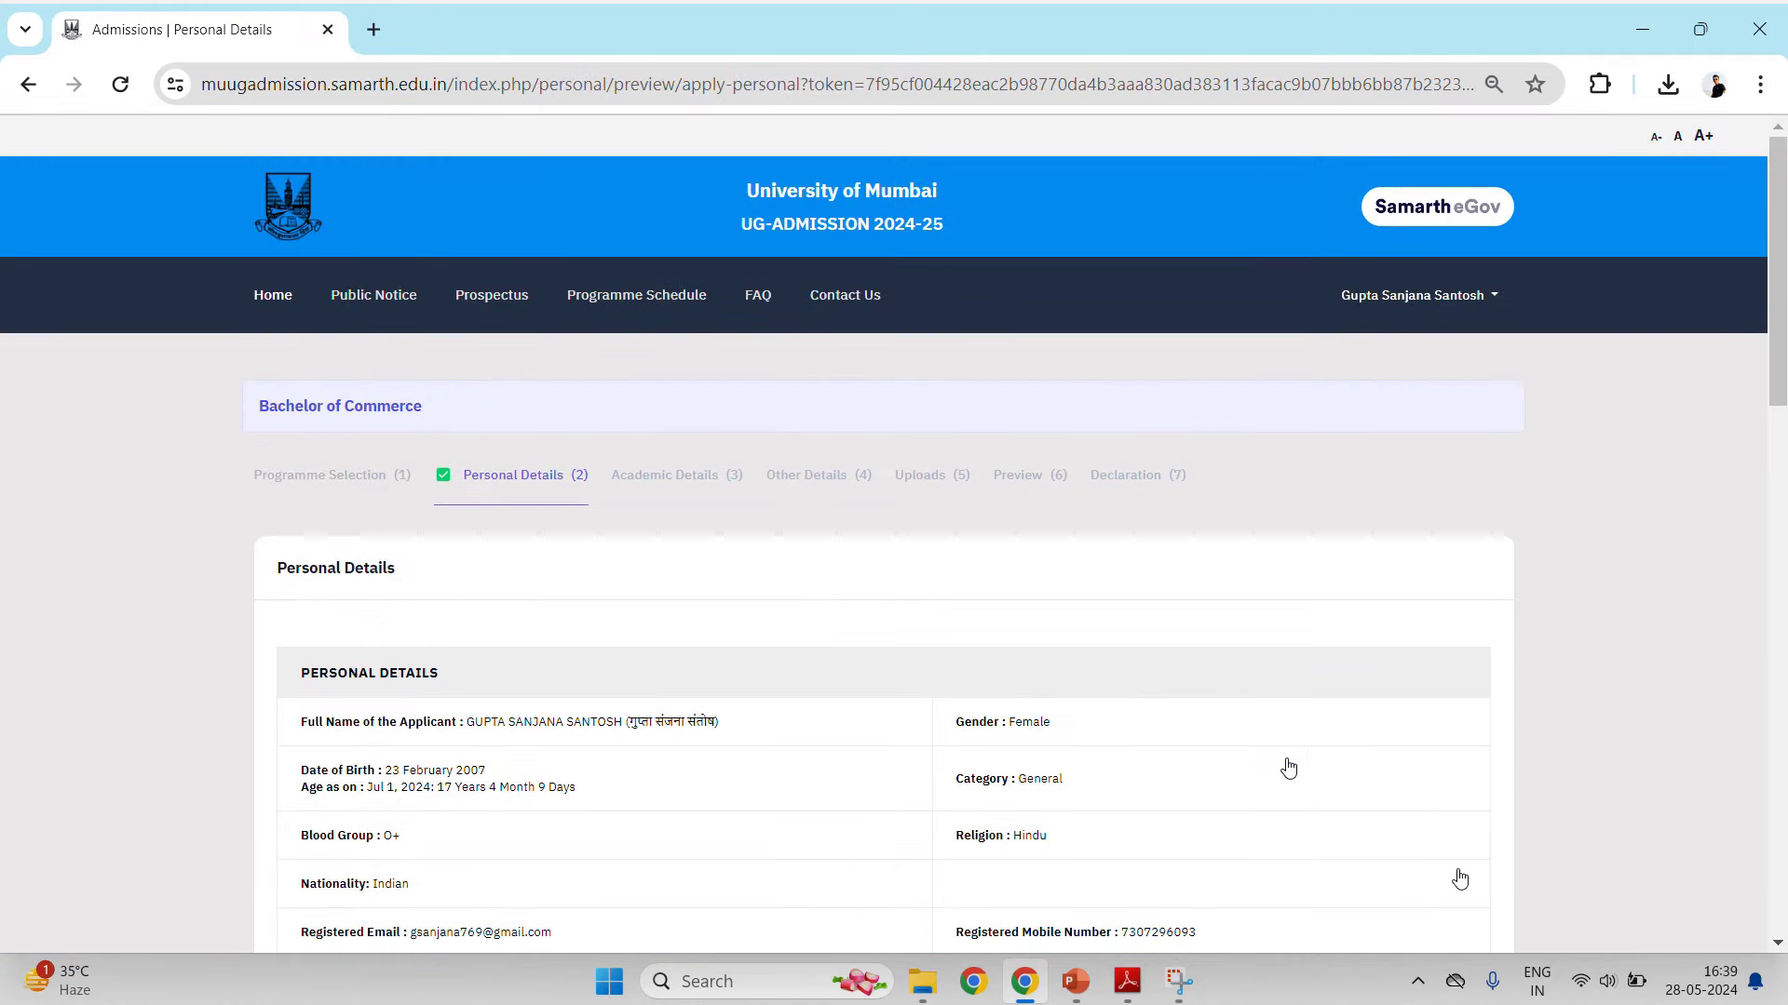
scroll(539, 637, "down", 2)
scroll(522, 619, "down", 4)
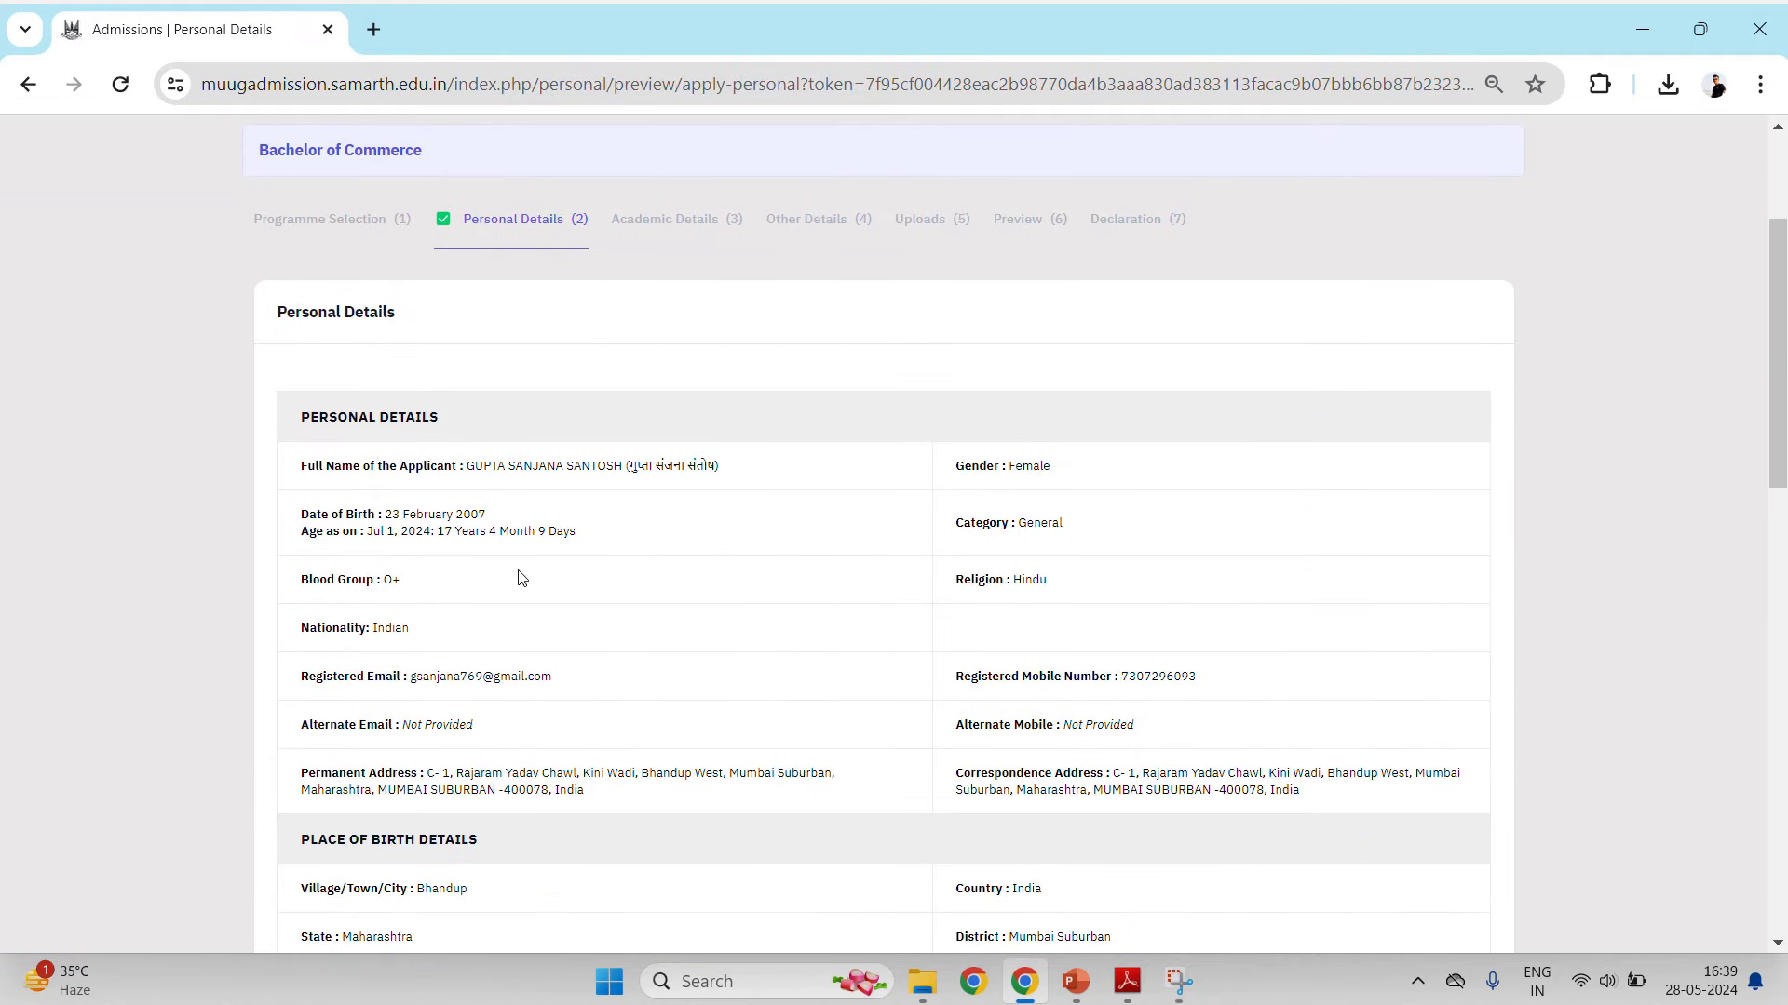
scroll(509, 610, "down", 10)
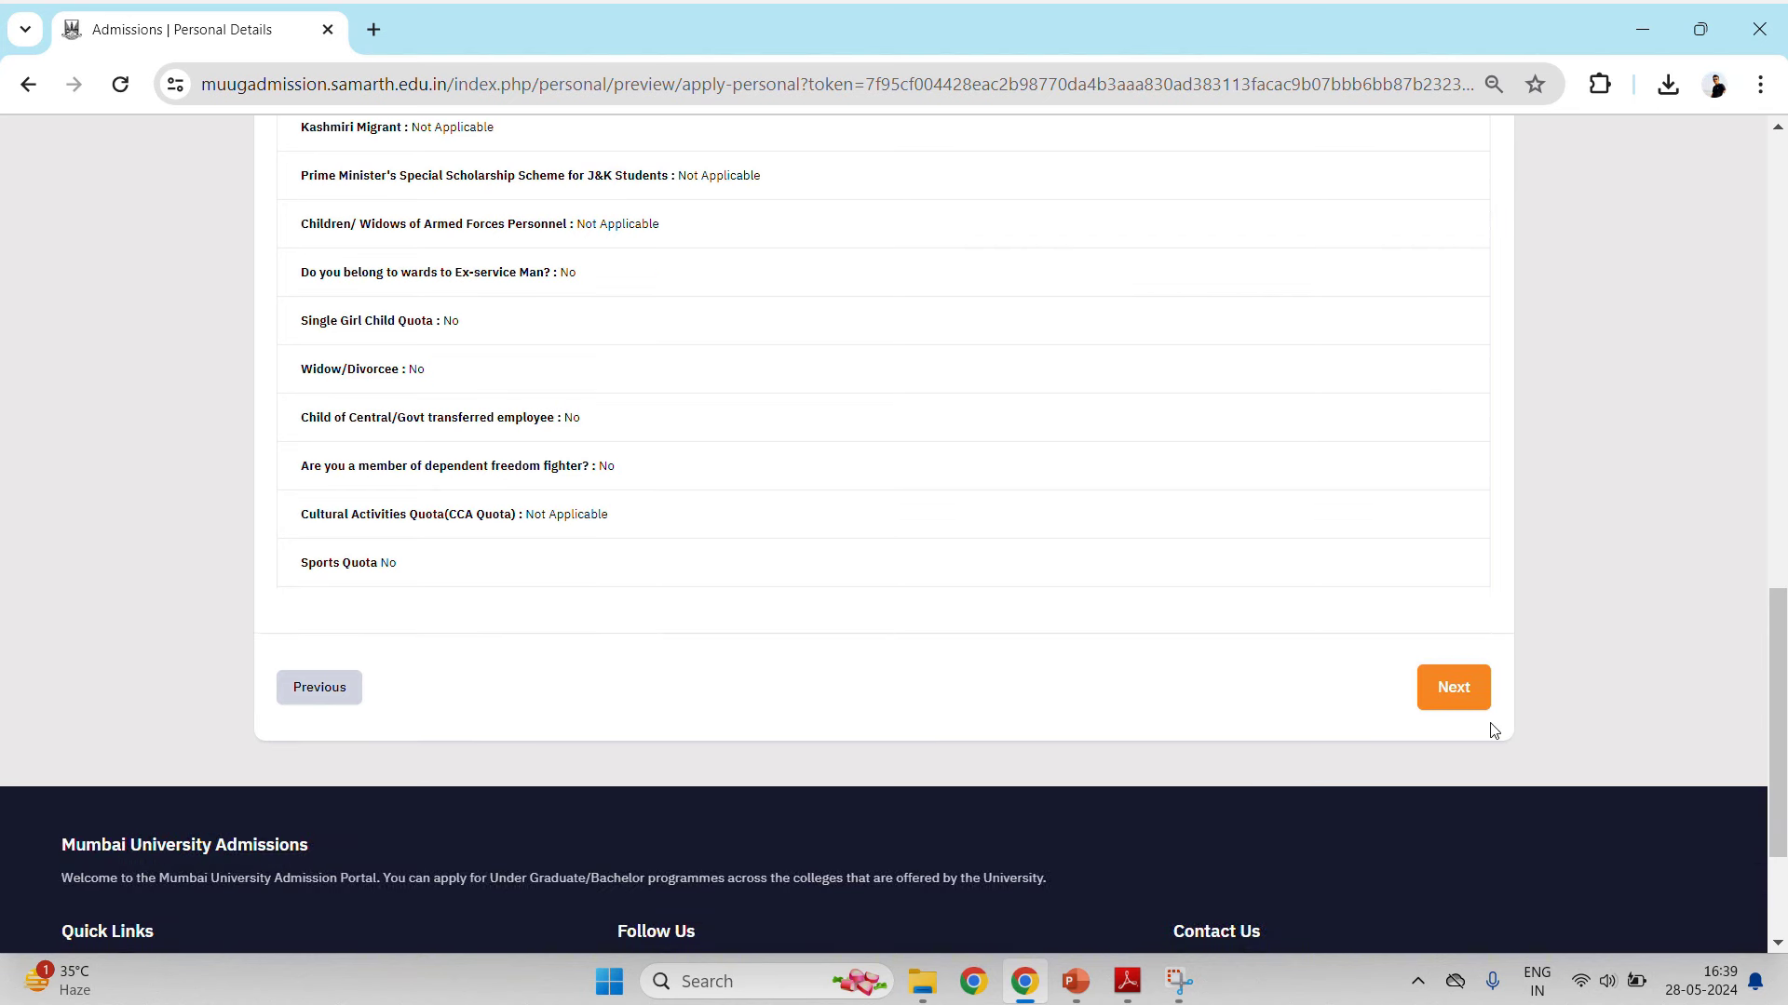
left_click(1441, 690)
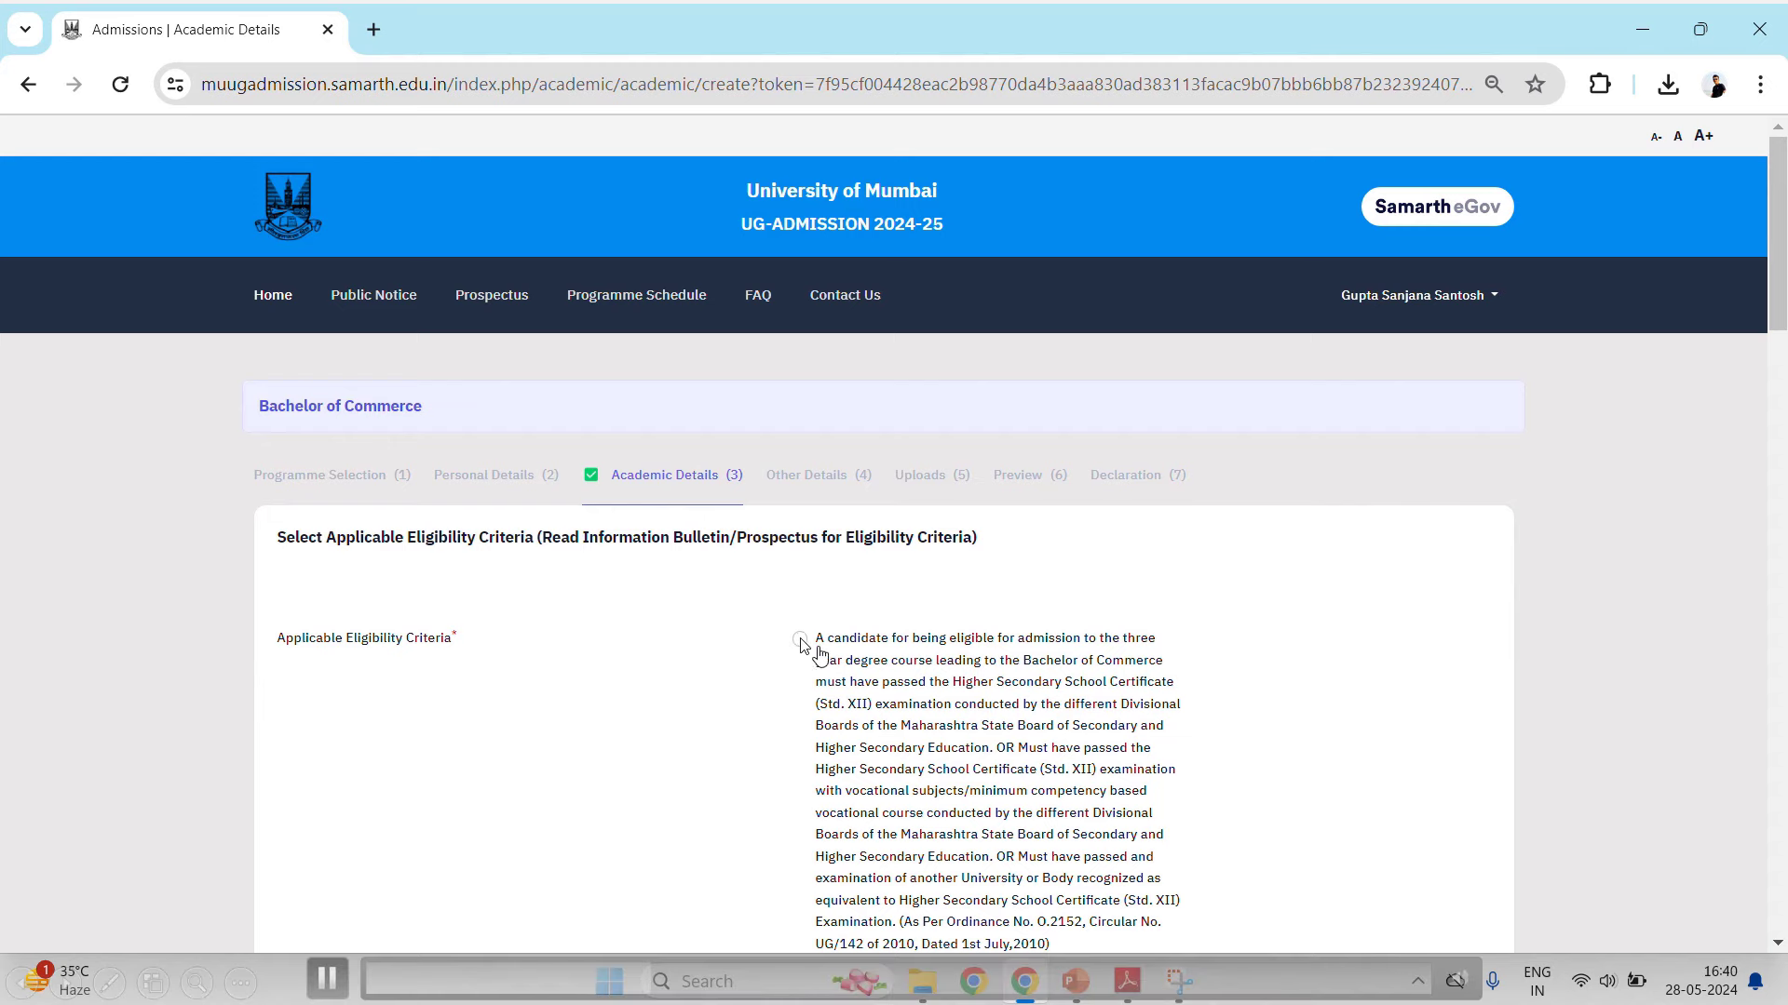
Select the applicable Bachelor of Commerce eligibility criterion and look over the Class X and Class XII qualification fields.
left_click(800, 640)
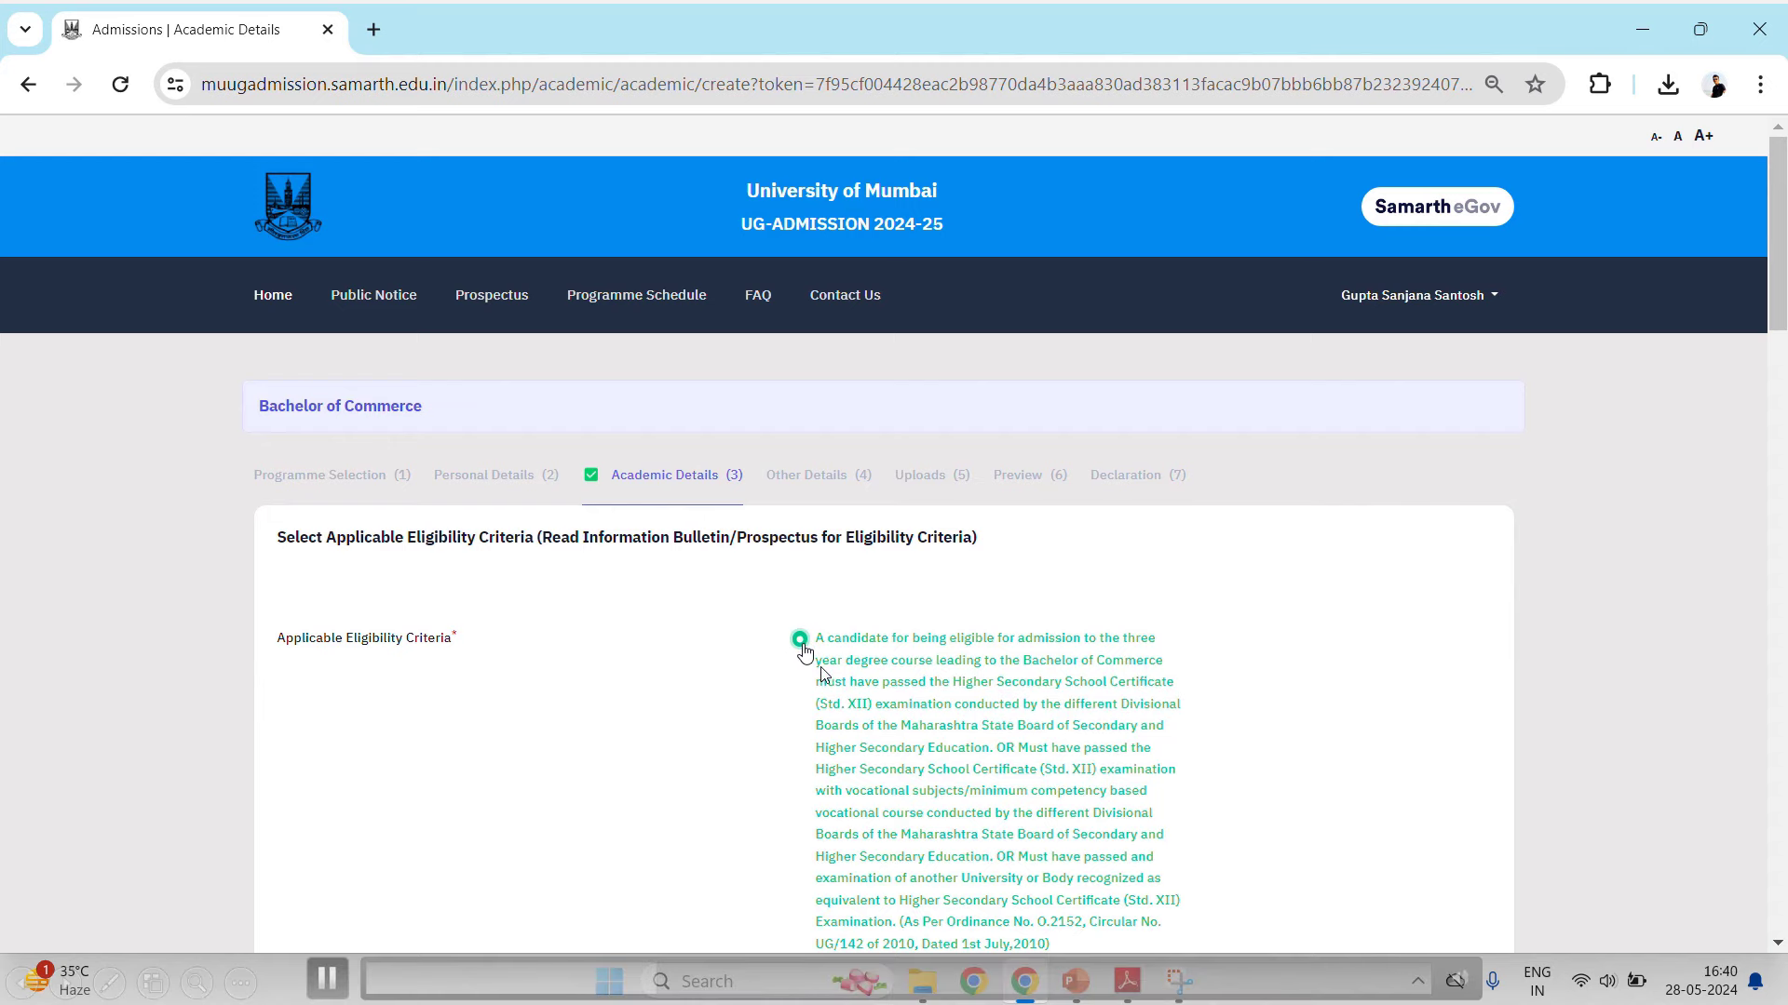
scroll(774, 738, "down", 7)
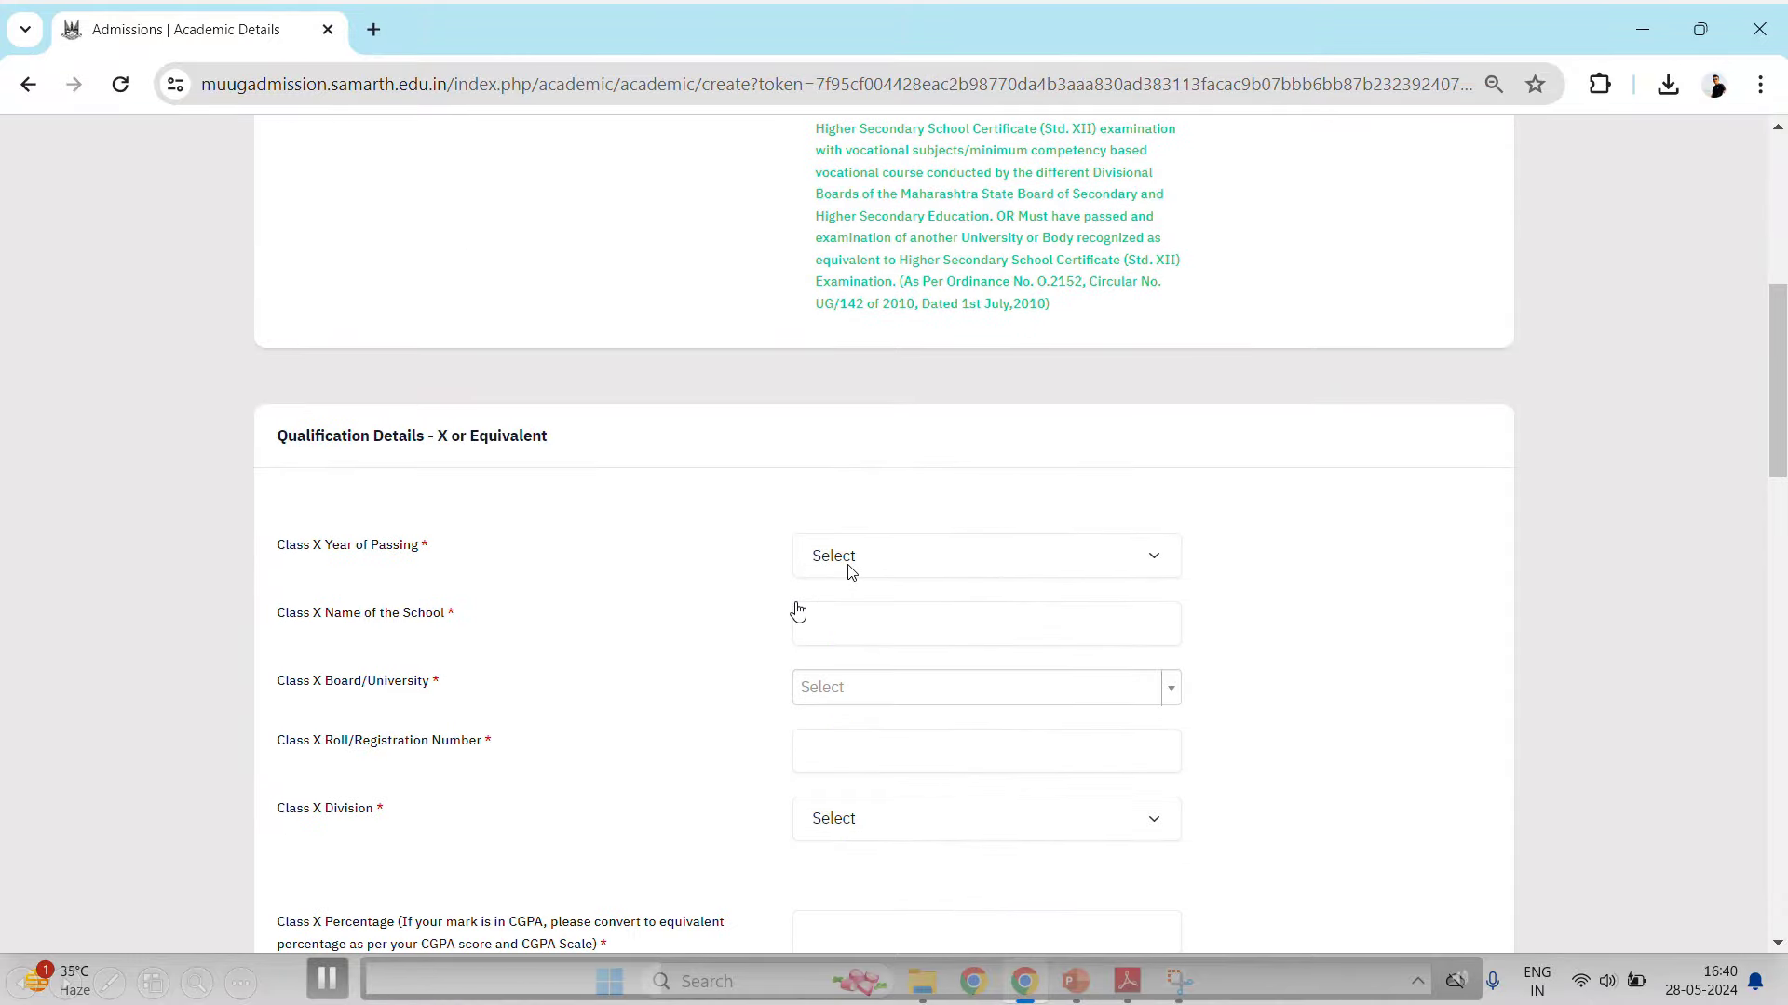
scroll(697, 607, "down", 10)
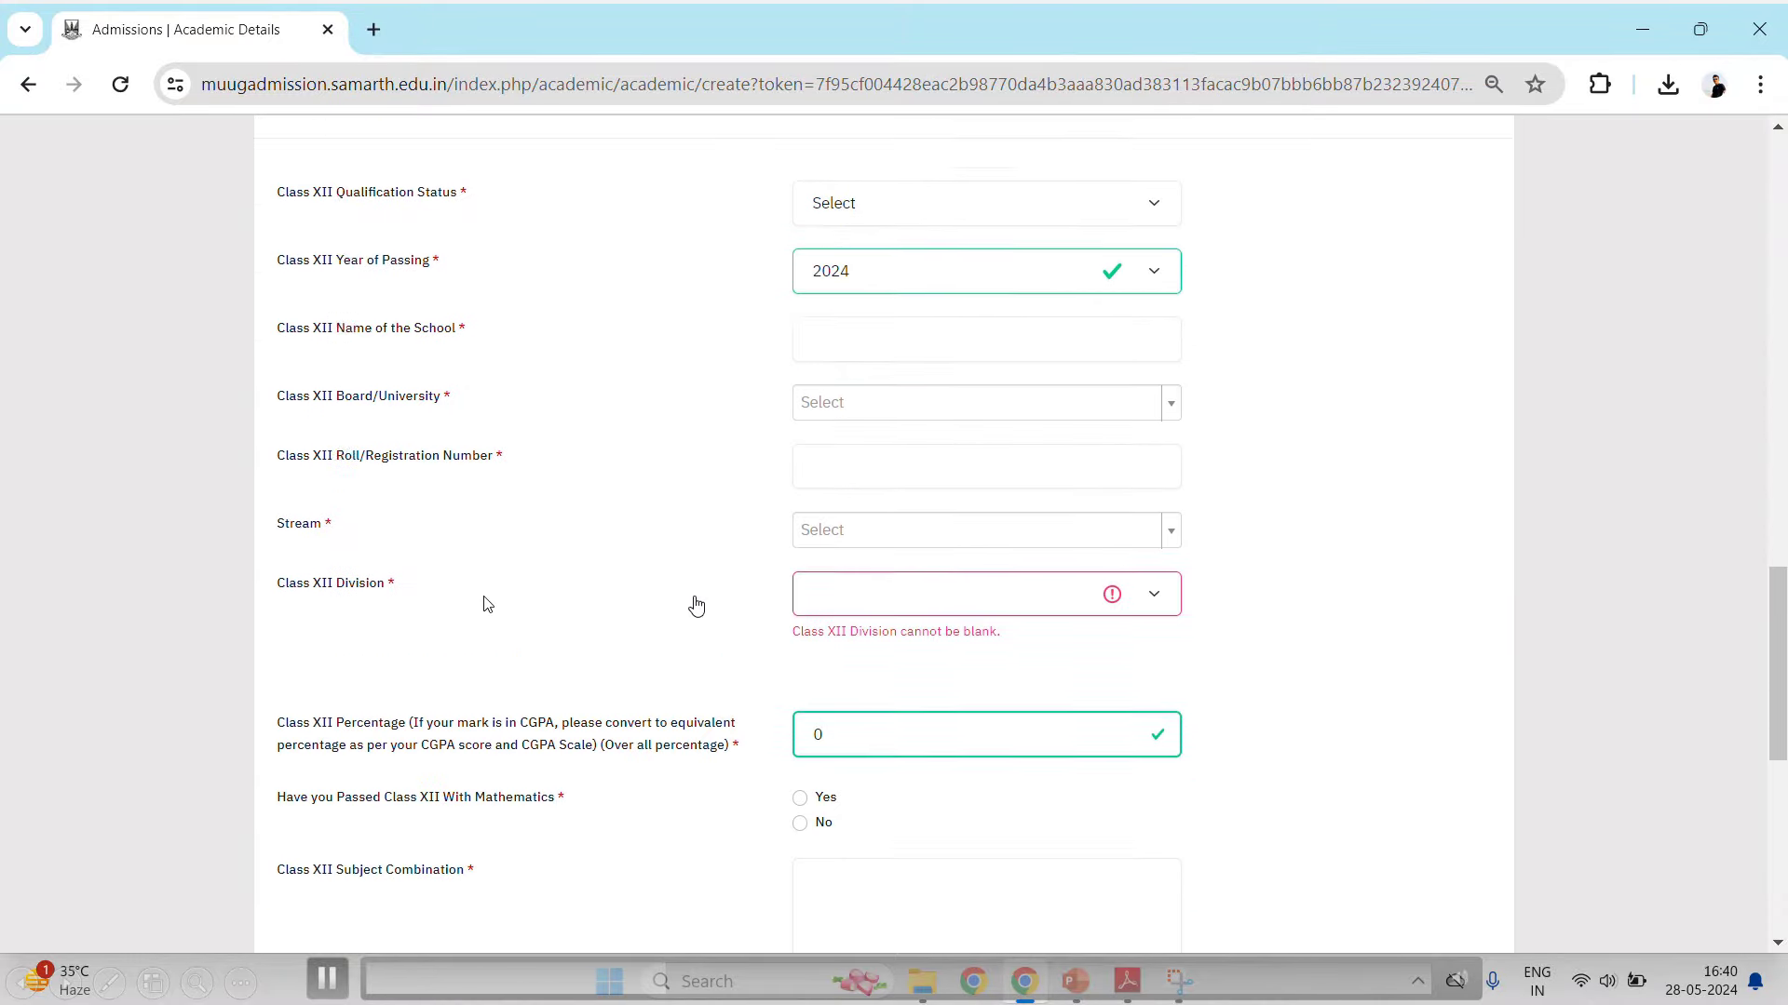
scroll(696, 606, "down", 5)
scroll(696, 606, "up", 13)
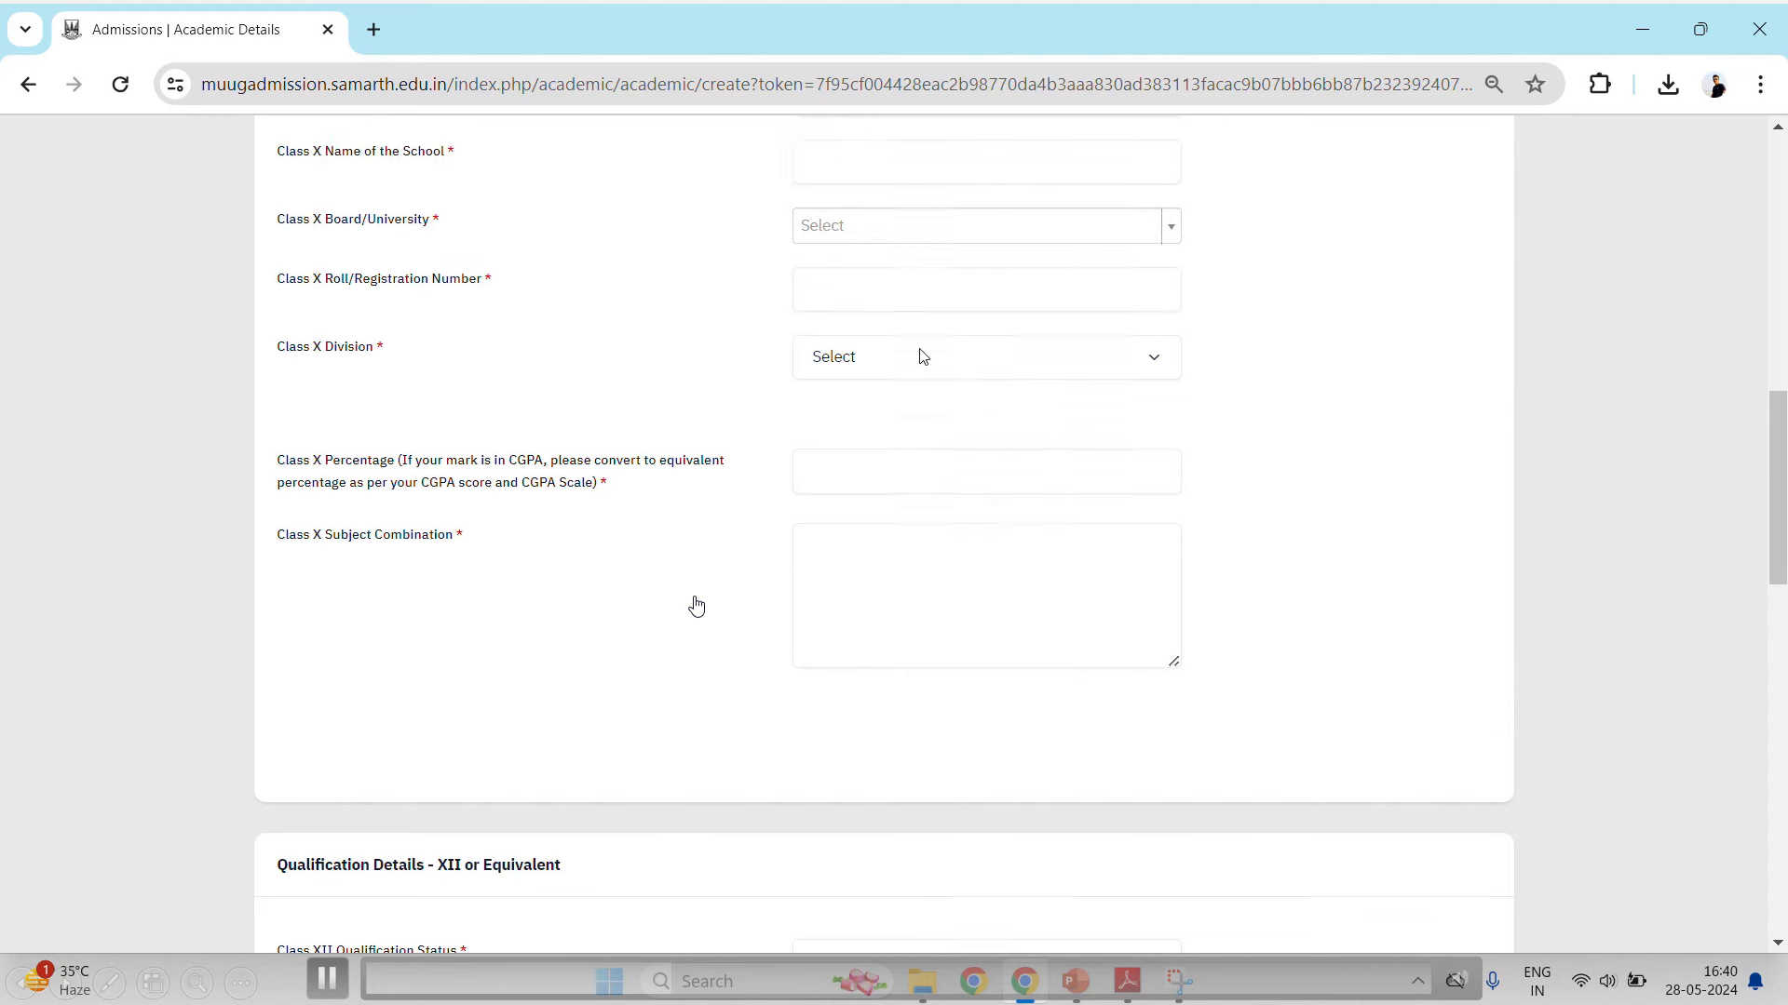
scroll(922, 357, "up", 4)
Set the Class X year of passing to 2022 and open the Class X school name for entry.
left_click(881, 437)
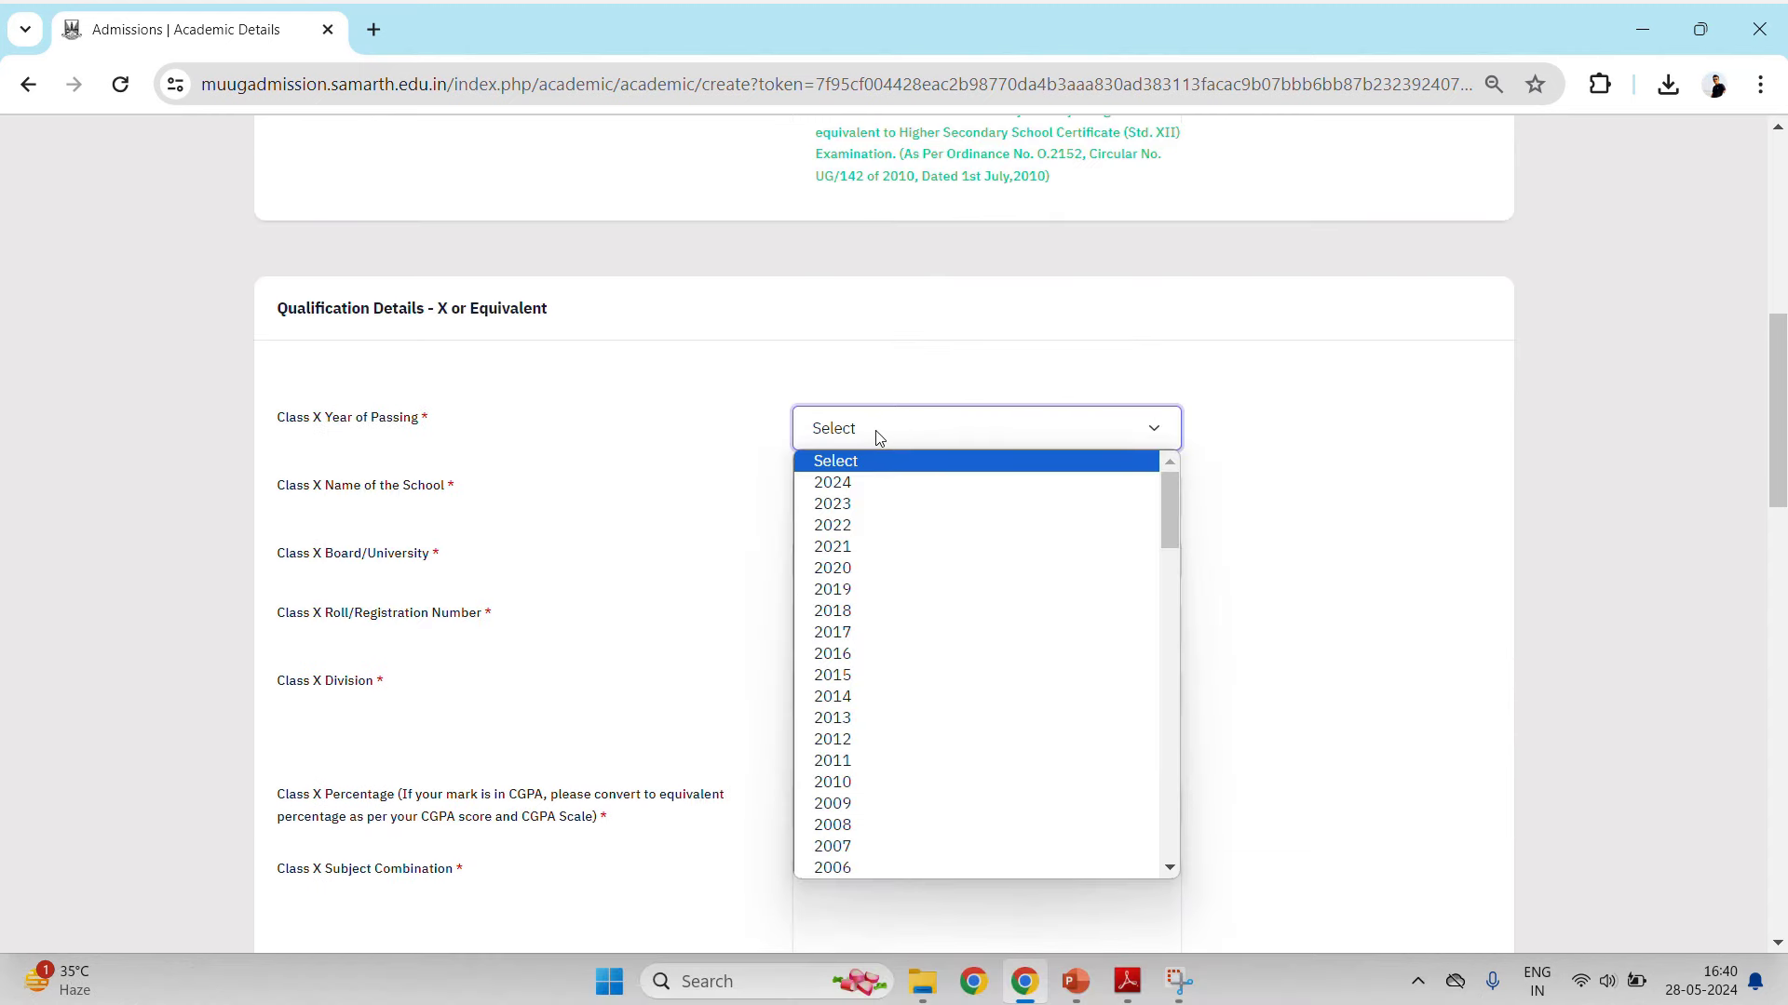
left_click(871, 526)
left_click(851, 504)
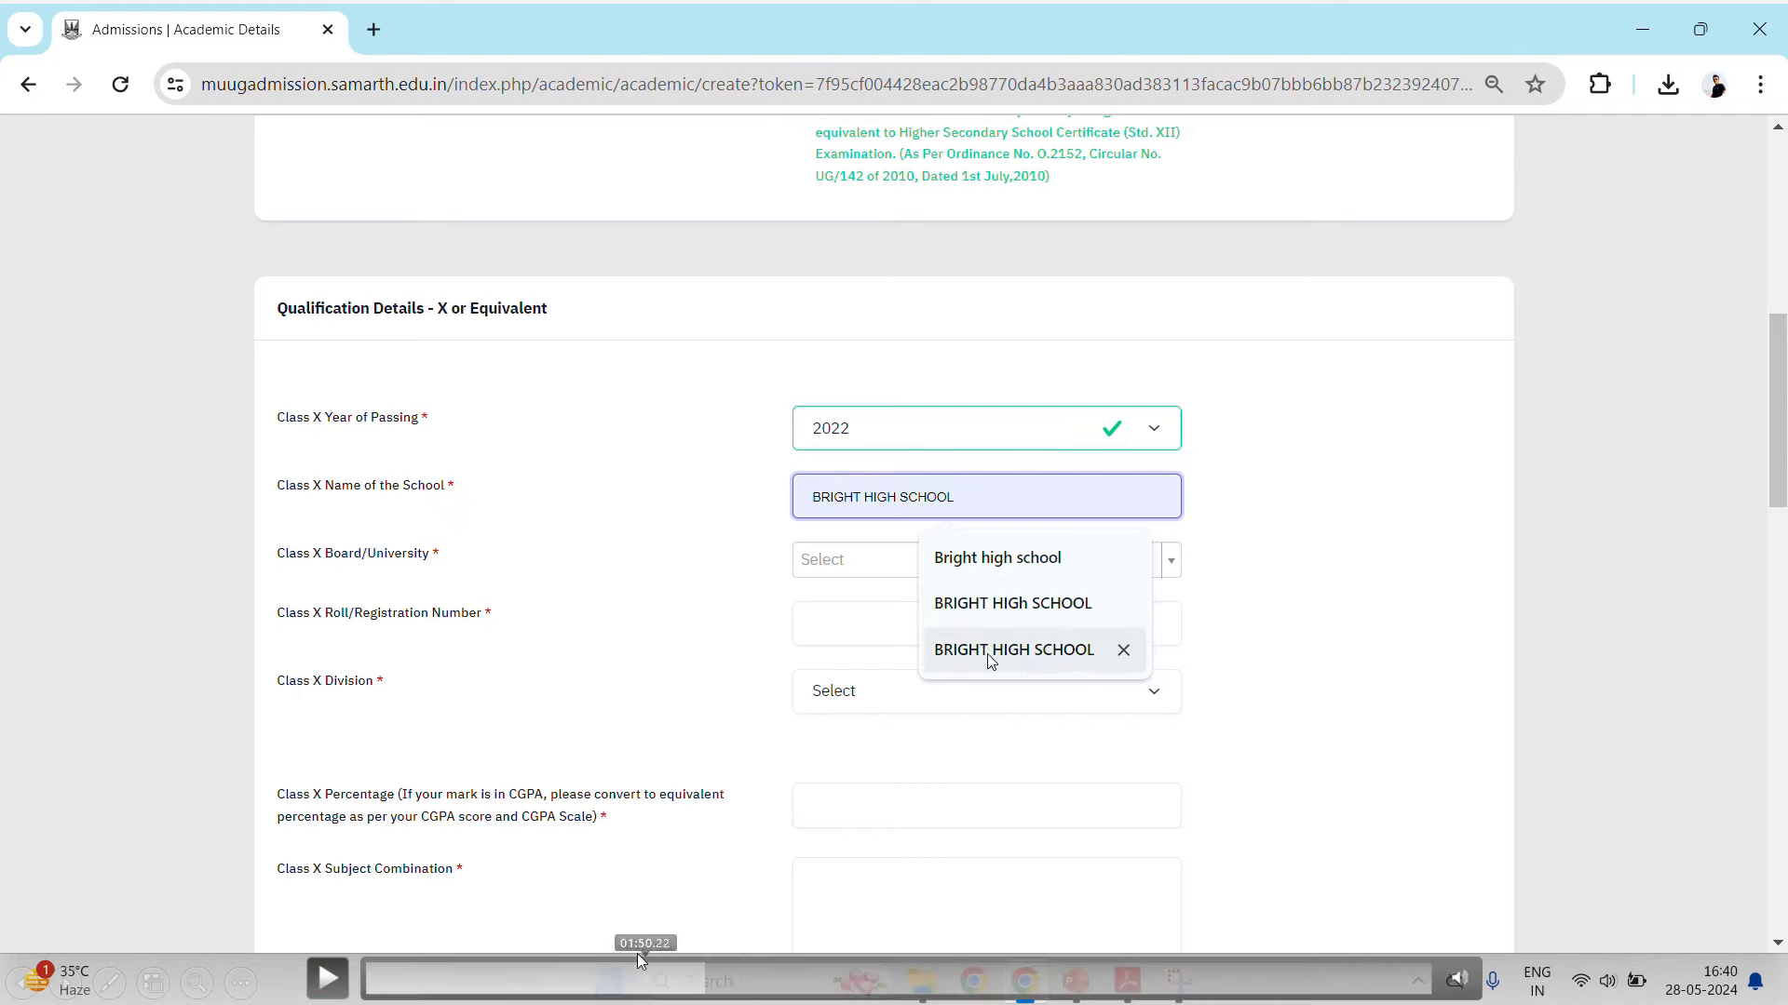
left_click(750, 978)
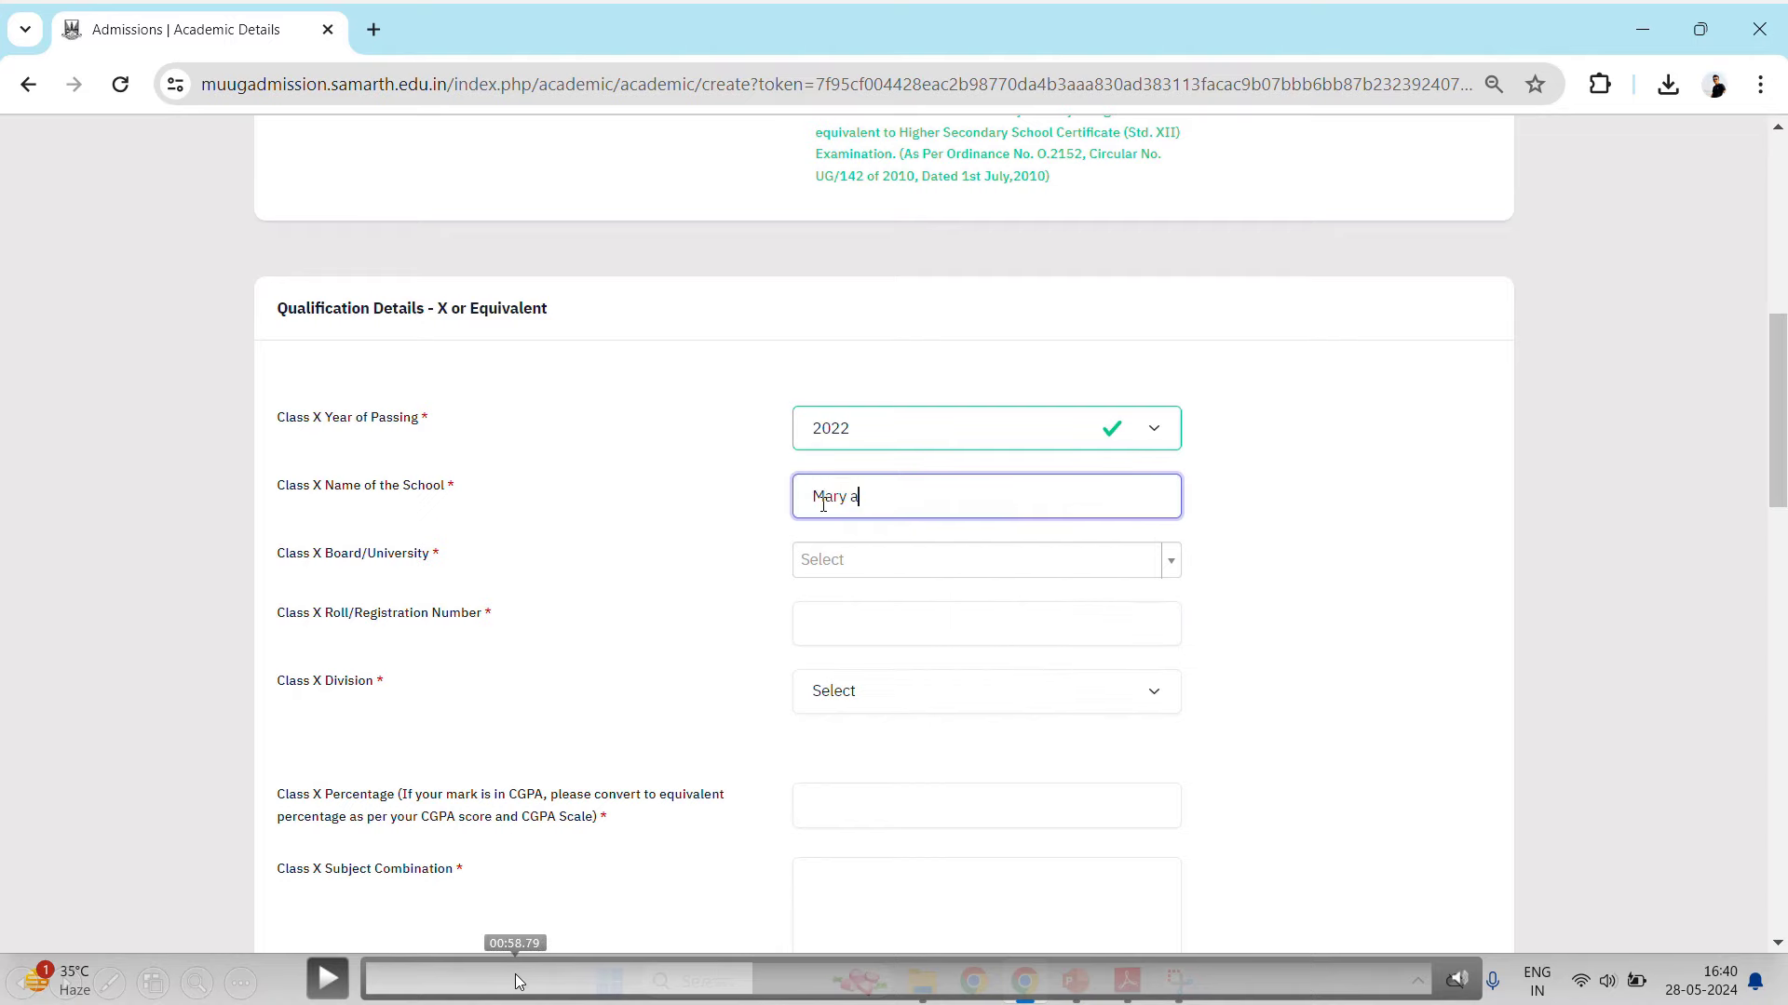
left_click(804, 992)
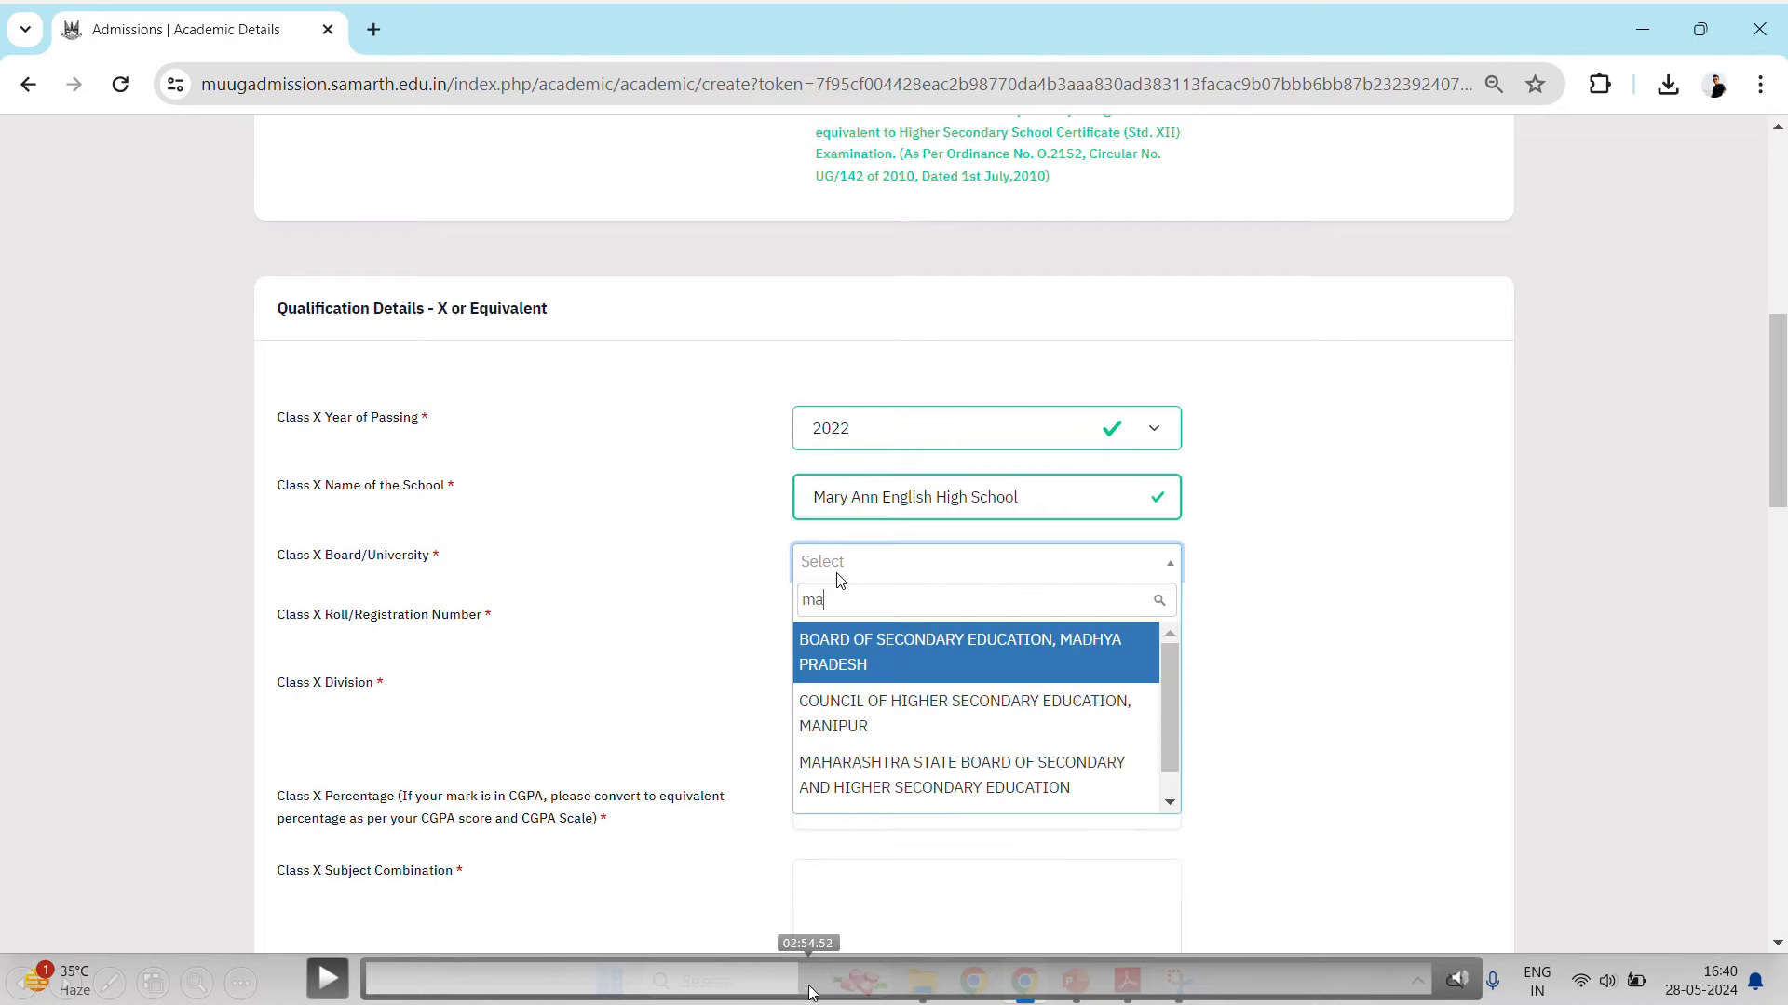
left_click(319, 993)
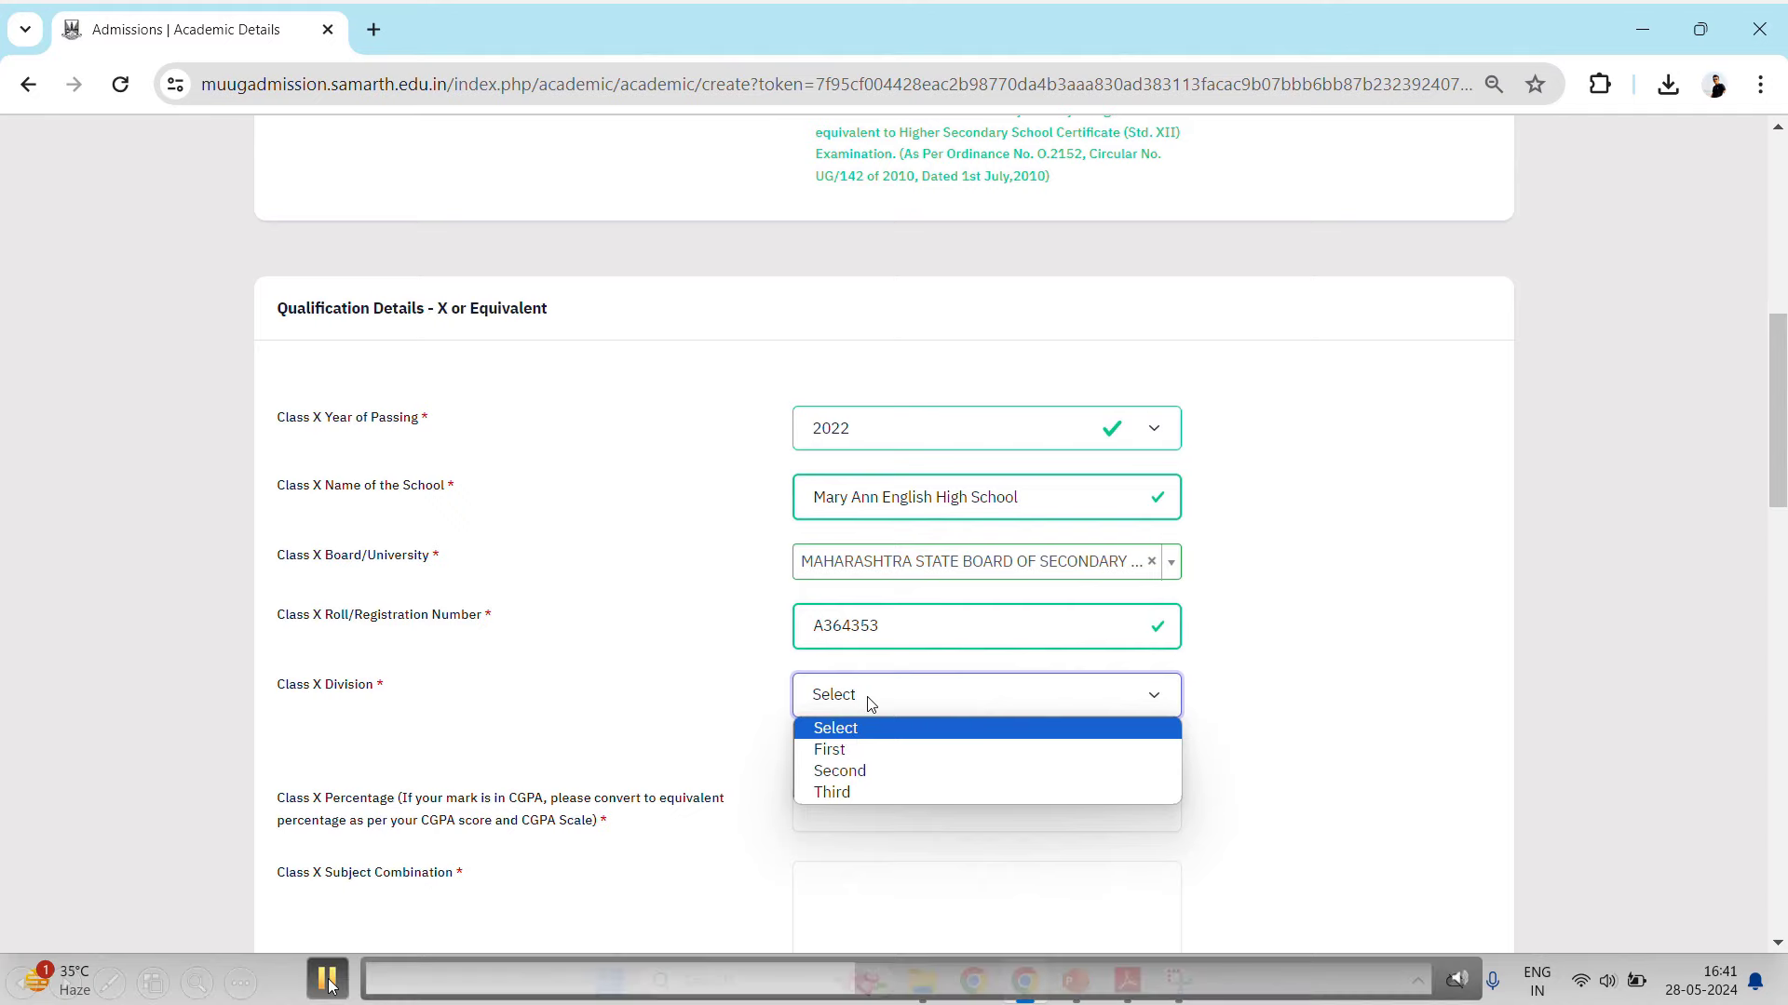
left_click(328, 978)
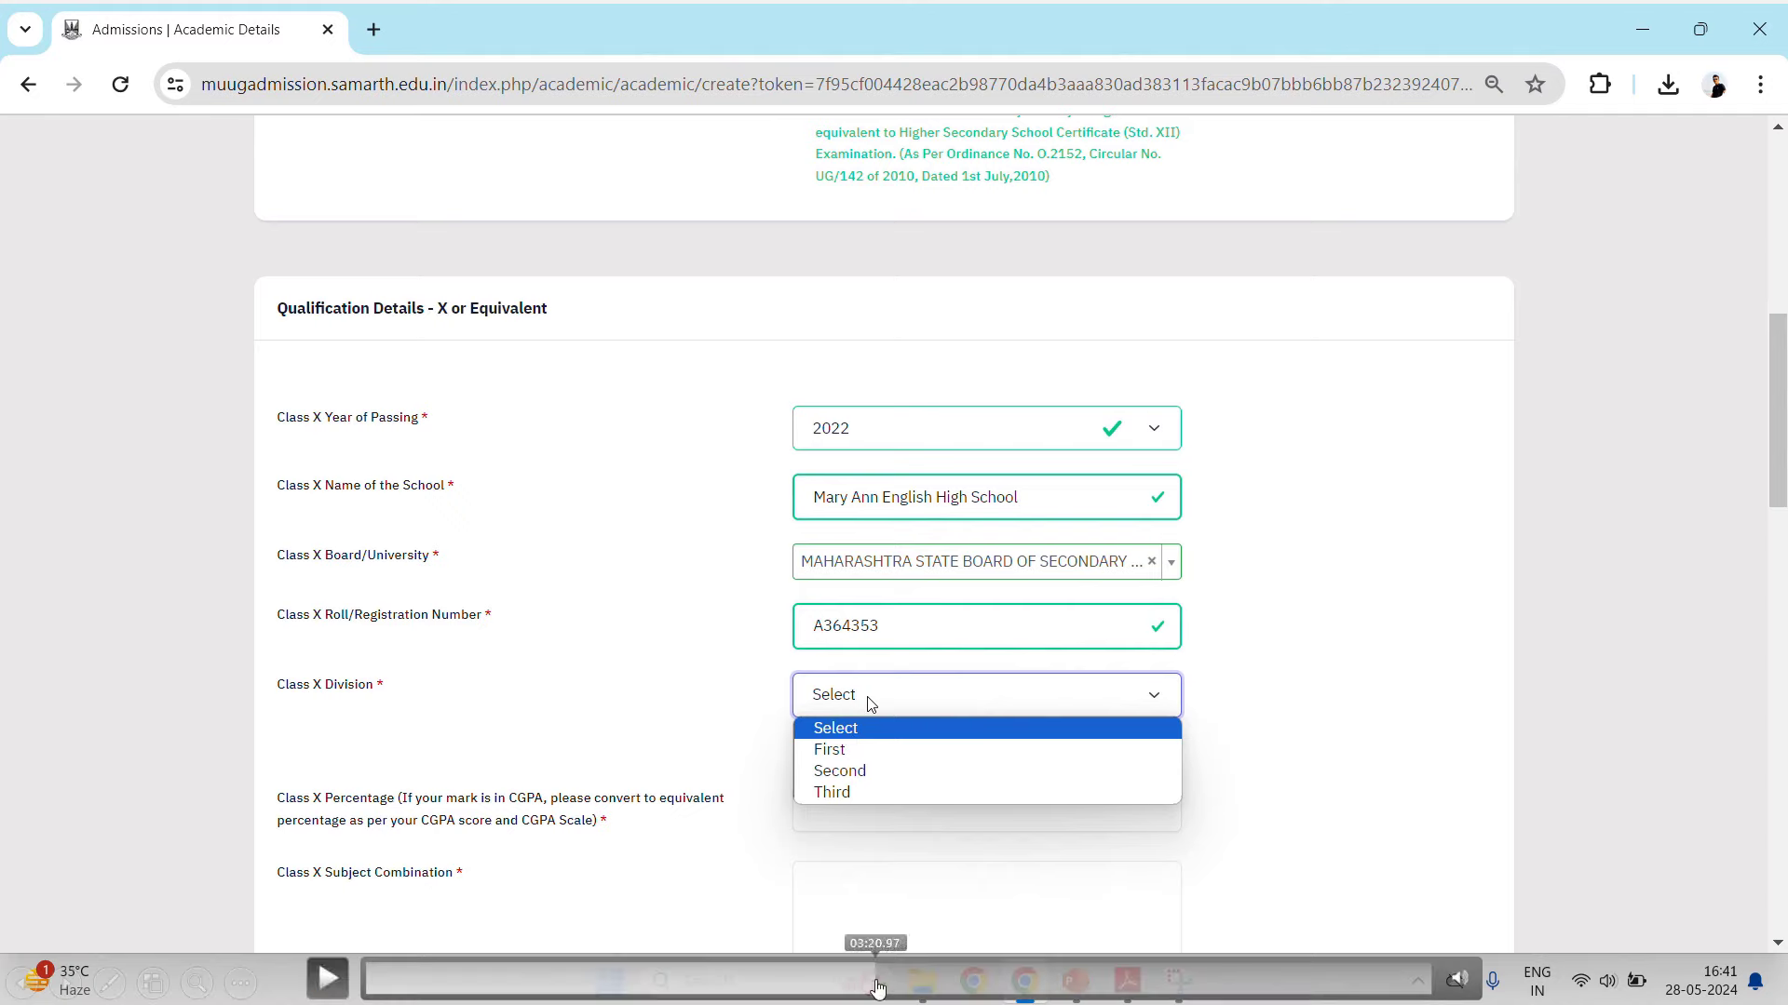
left_click(326, 979)
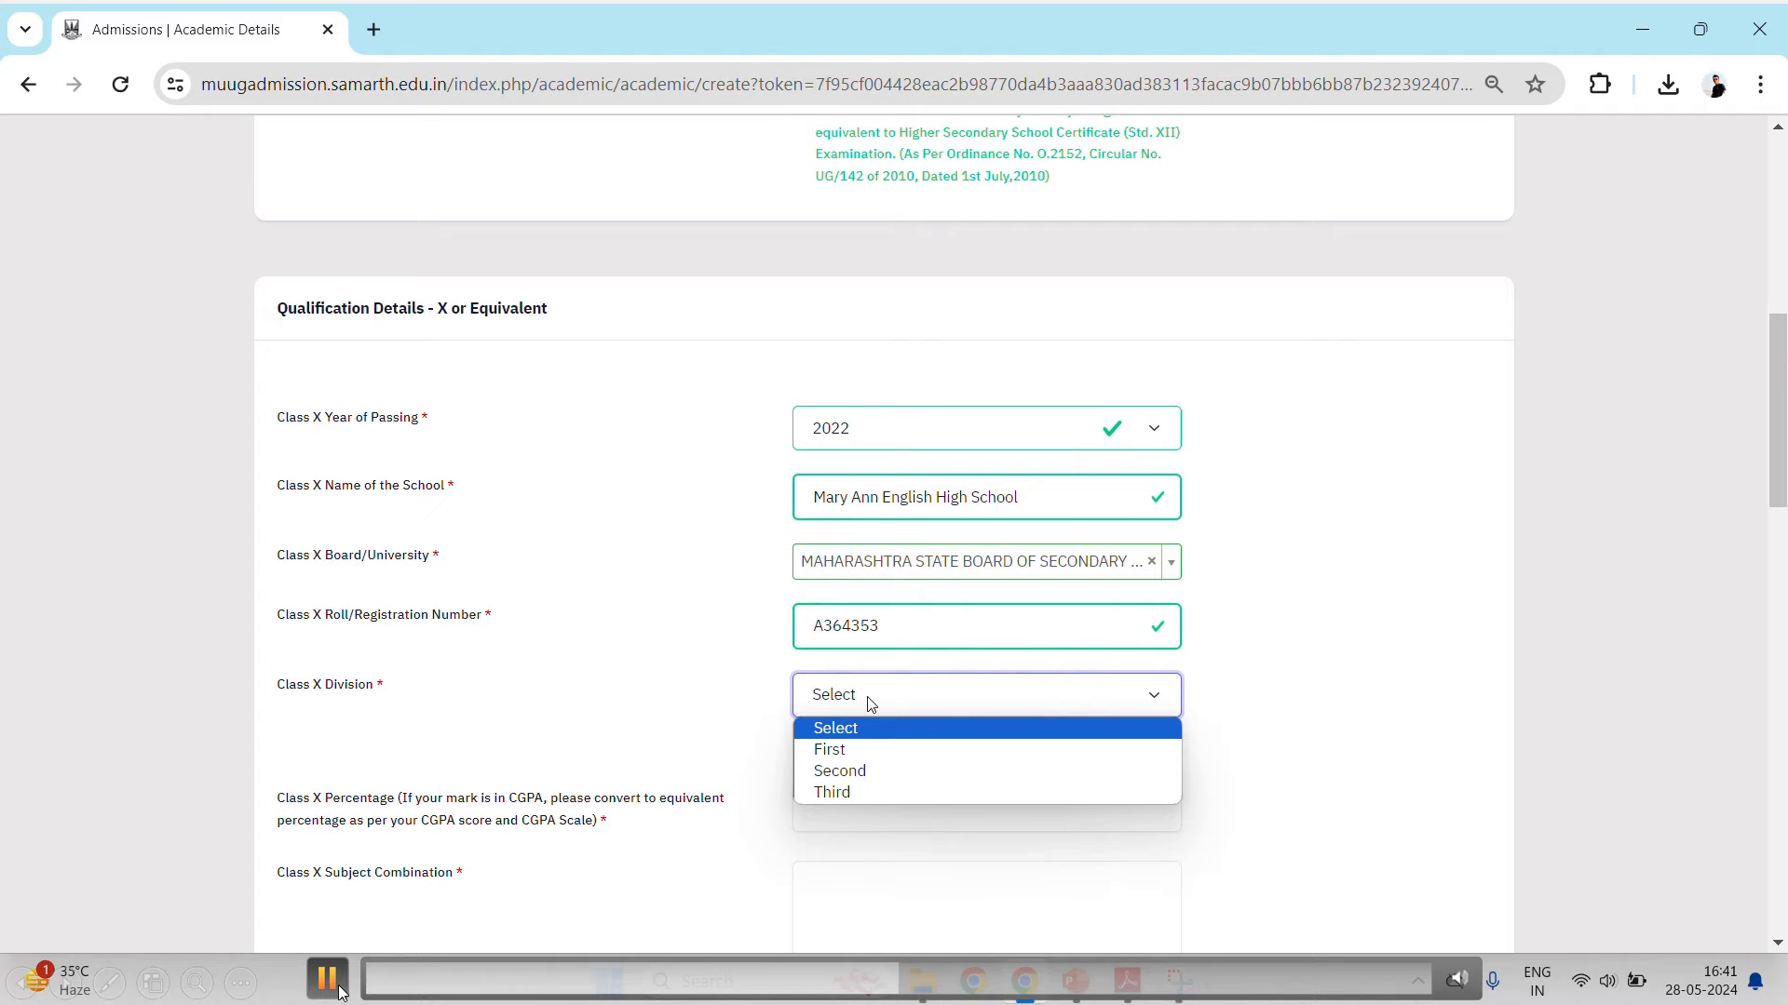
left_click(335, 987)
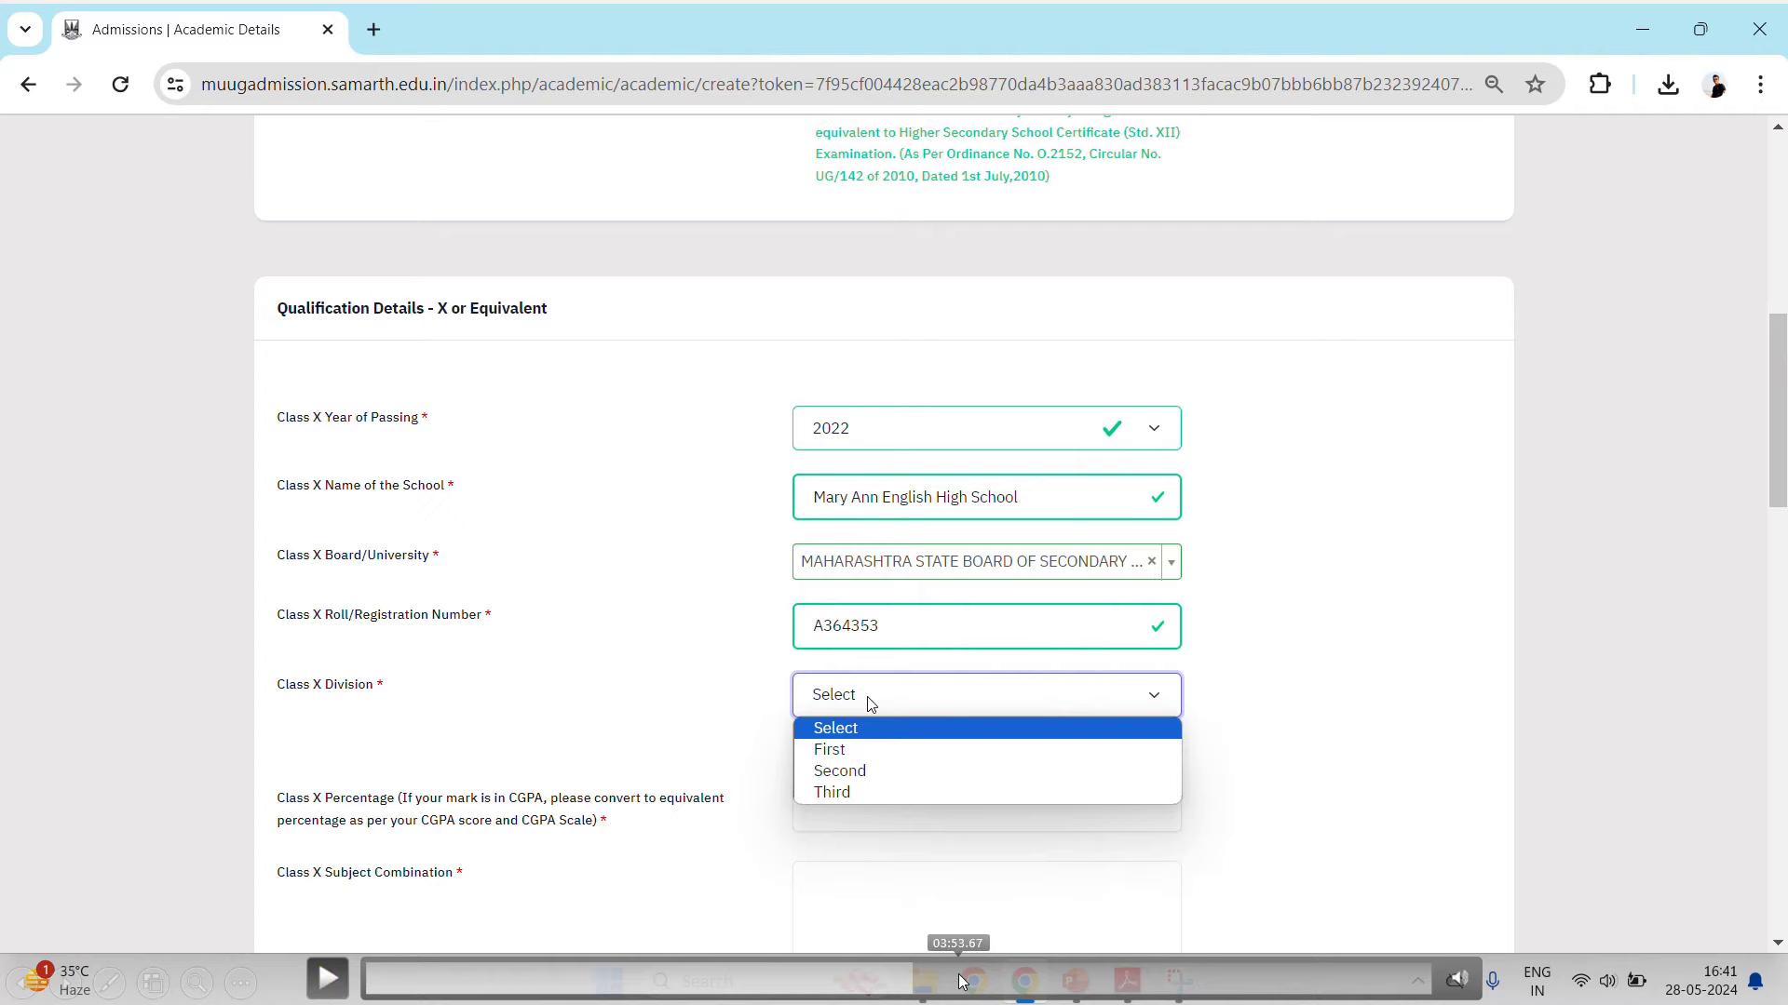
left_click(973, 985)
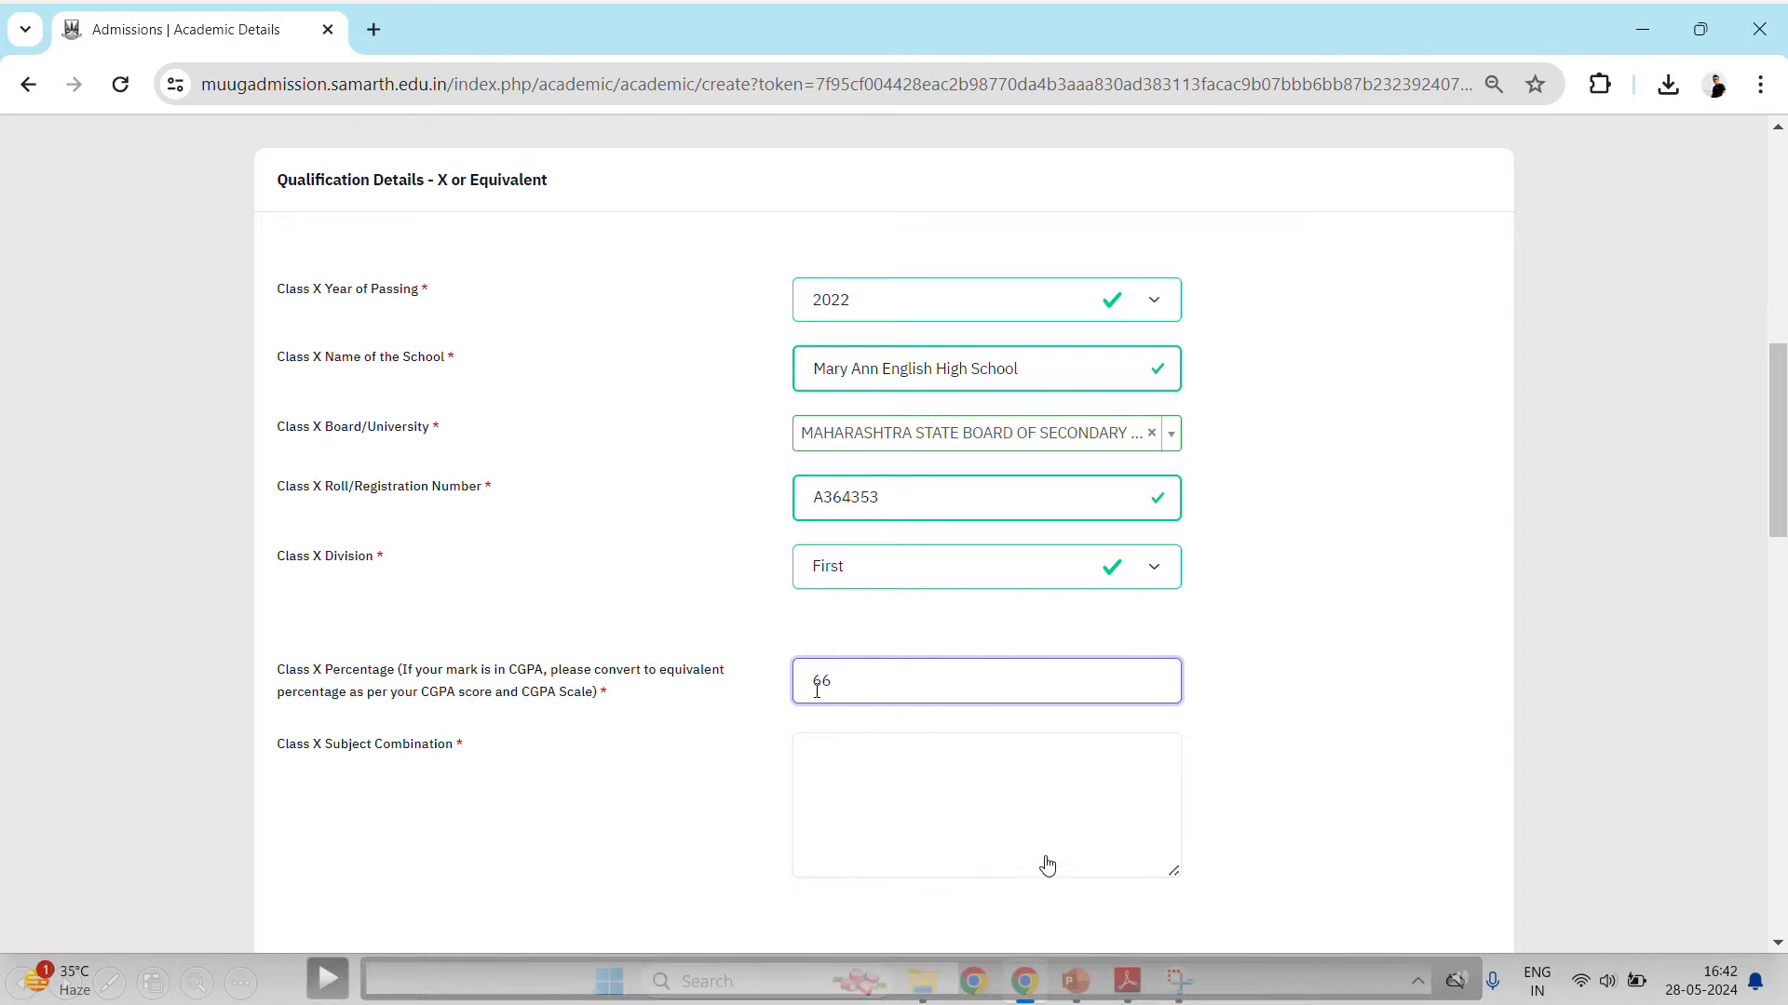
left_click(974, 983)
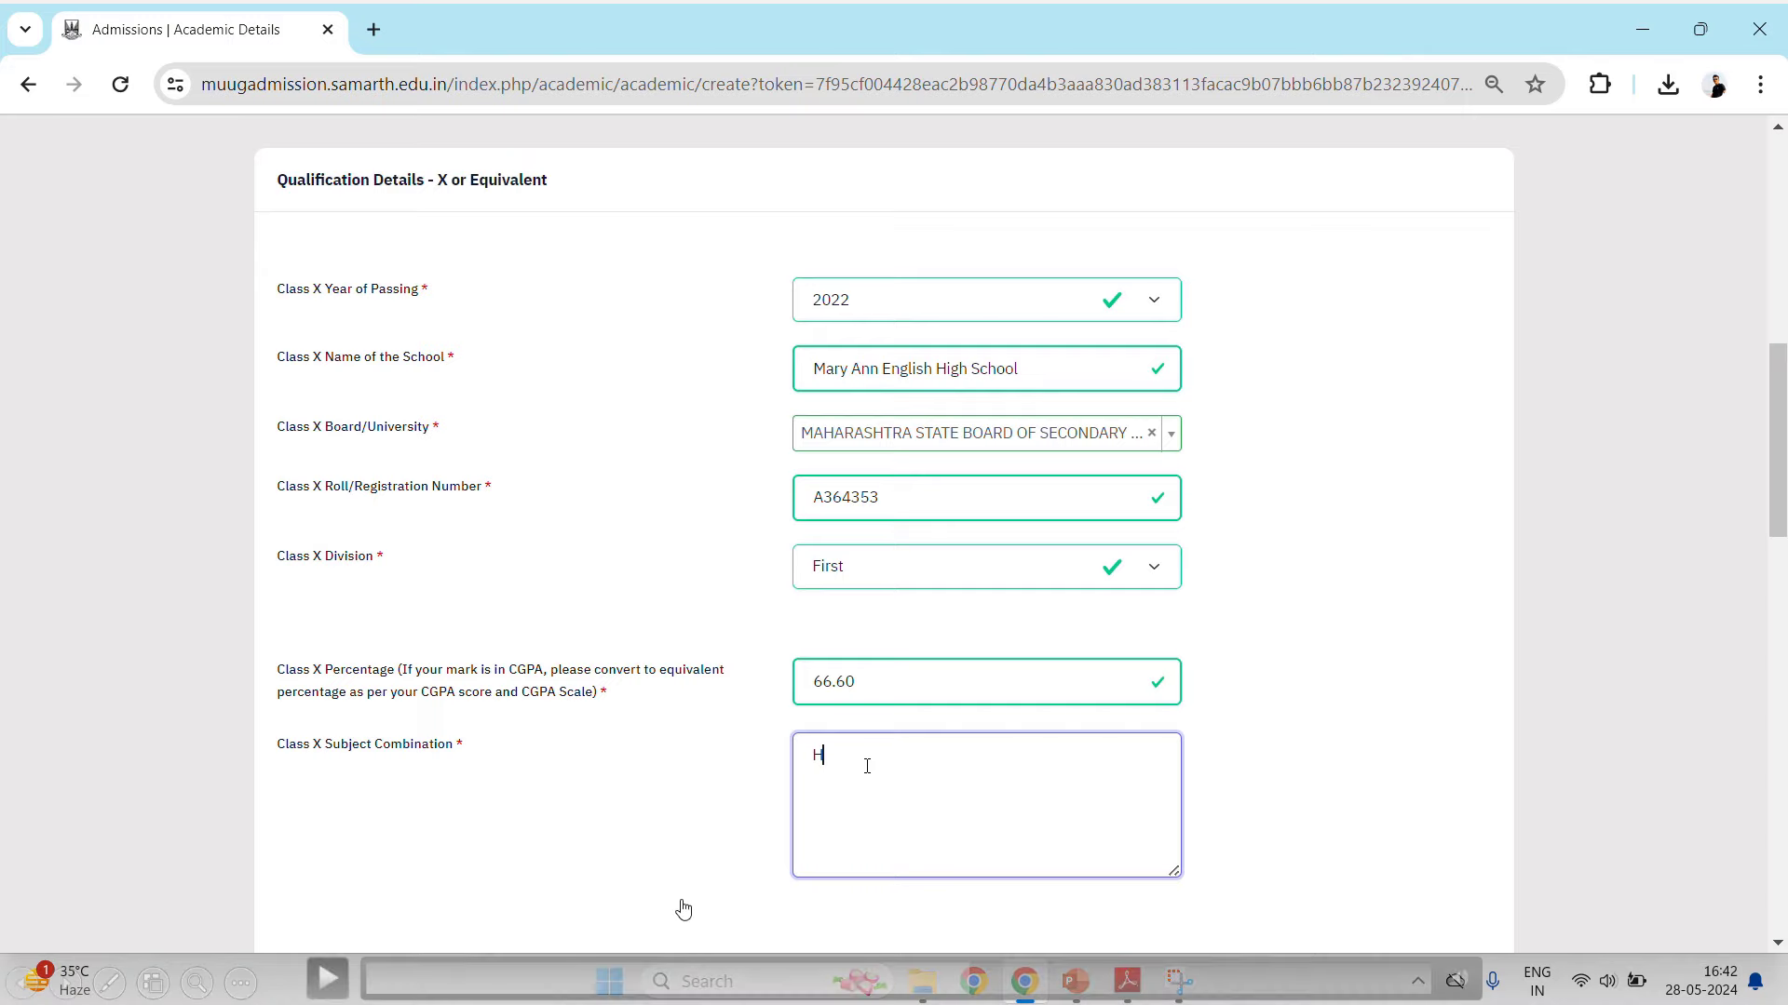
mouse_move(690, 970)
left_click(418, 937)
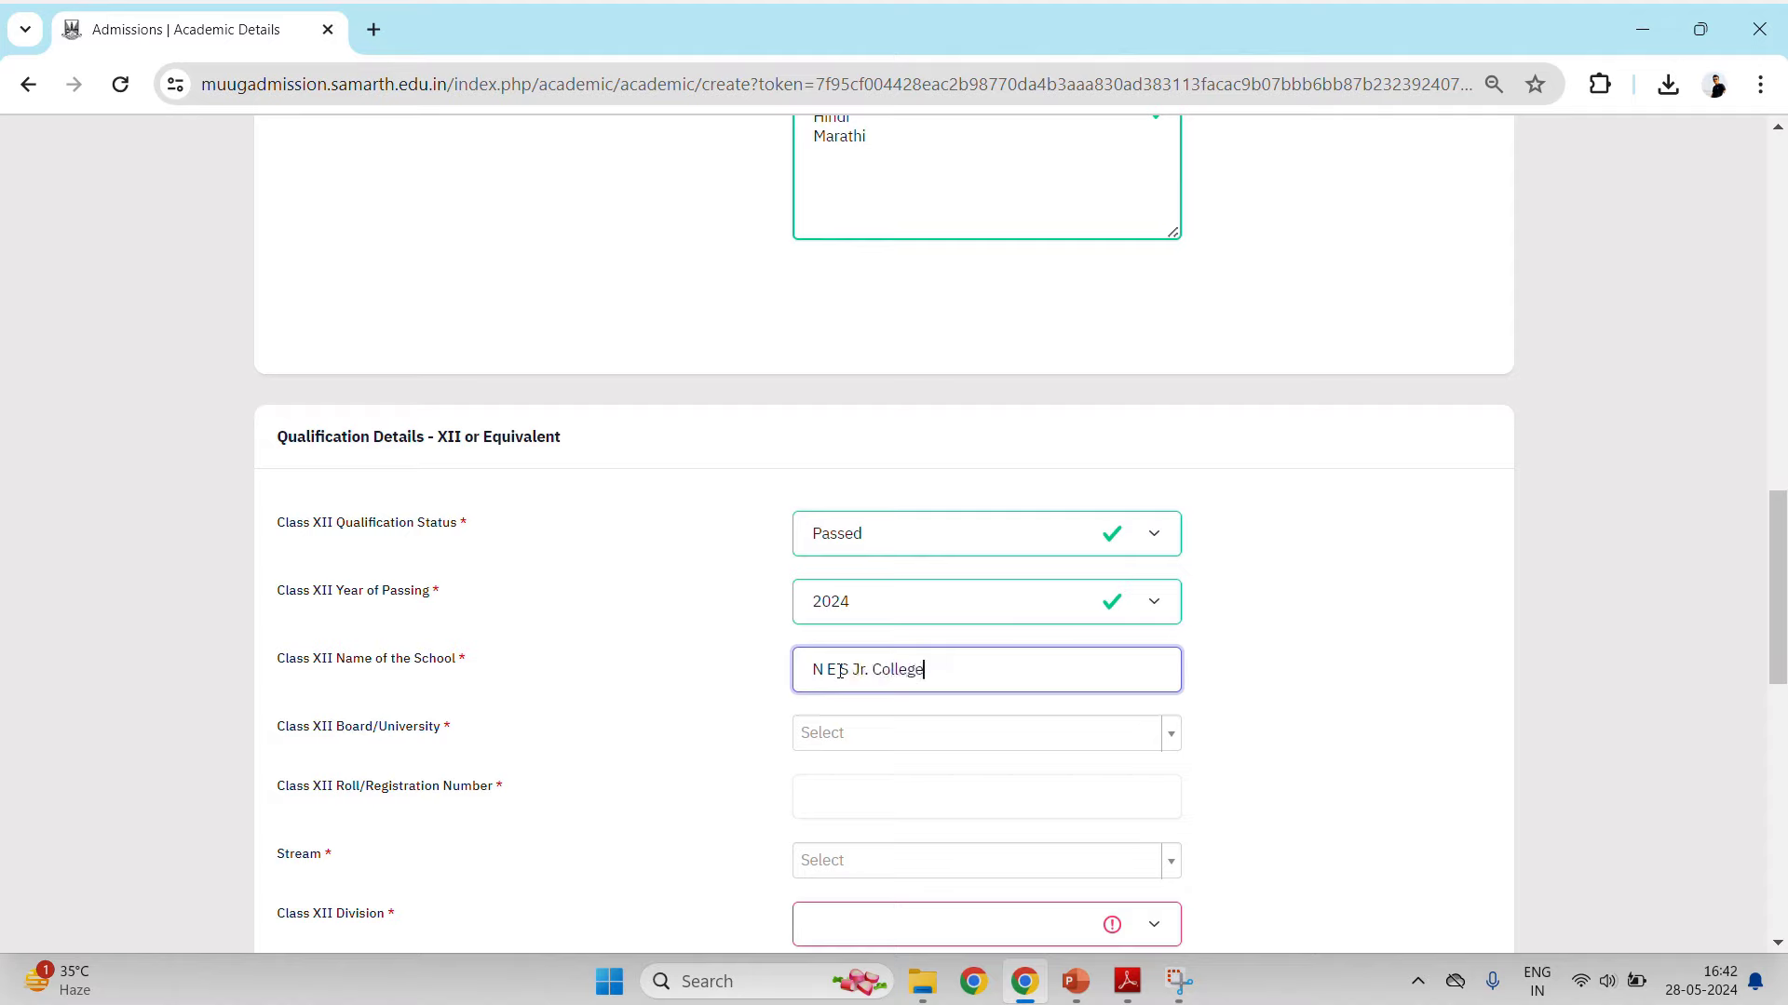
left_click(1050, 993)
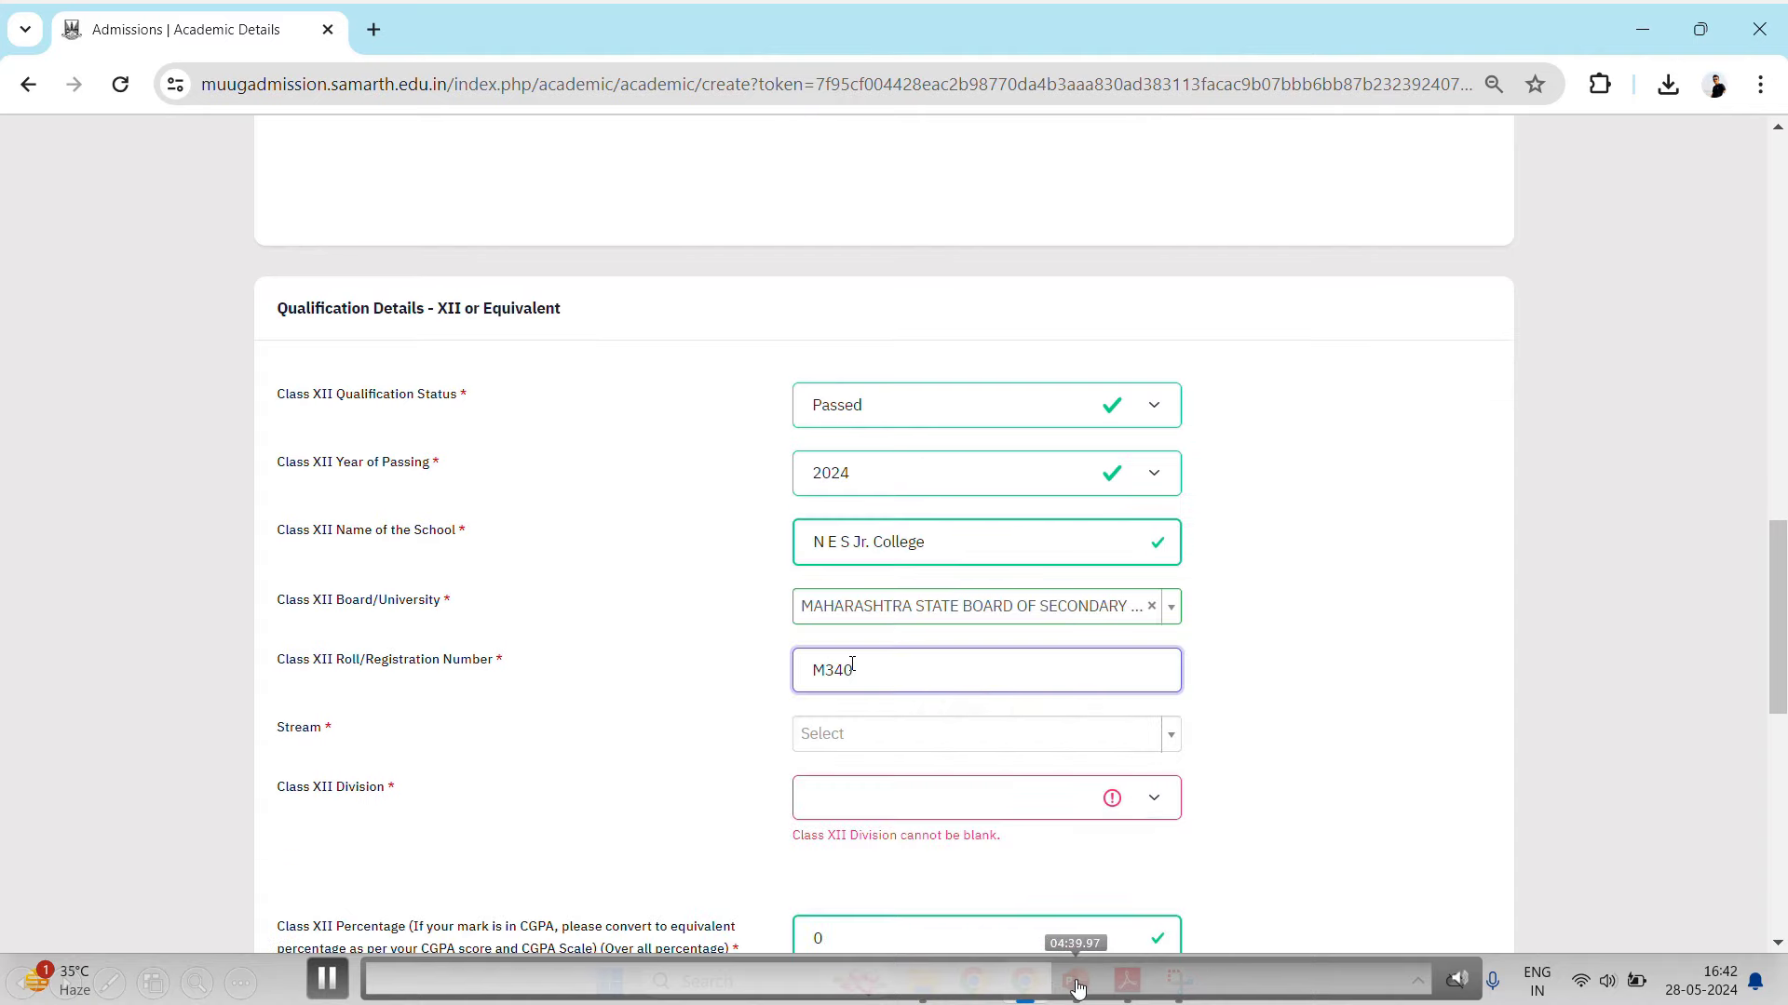
left_click(1089, 989)
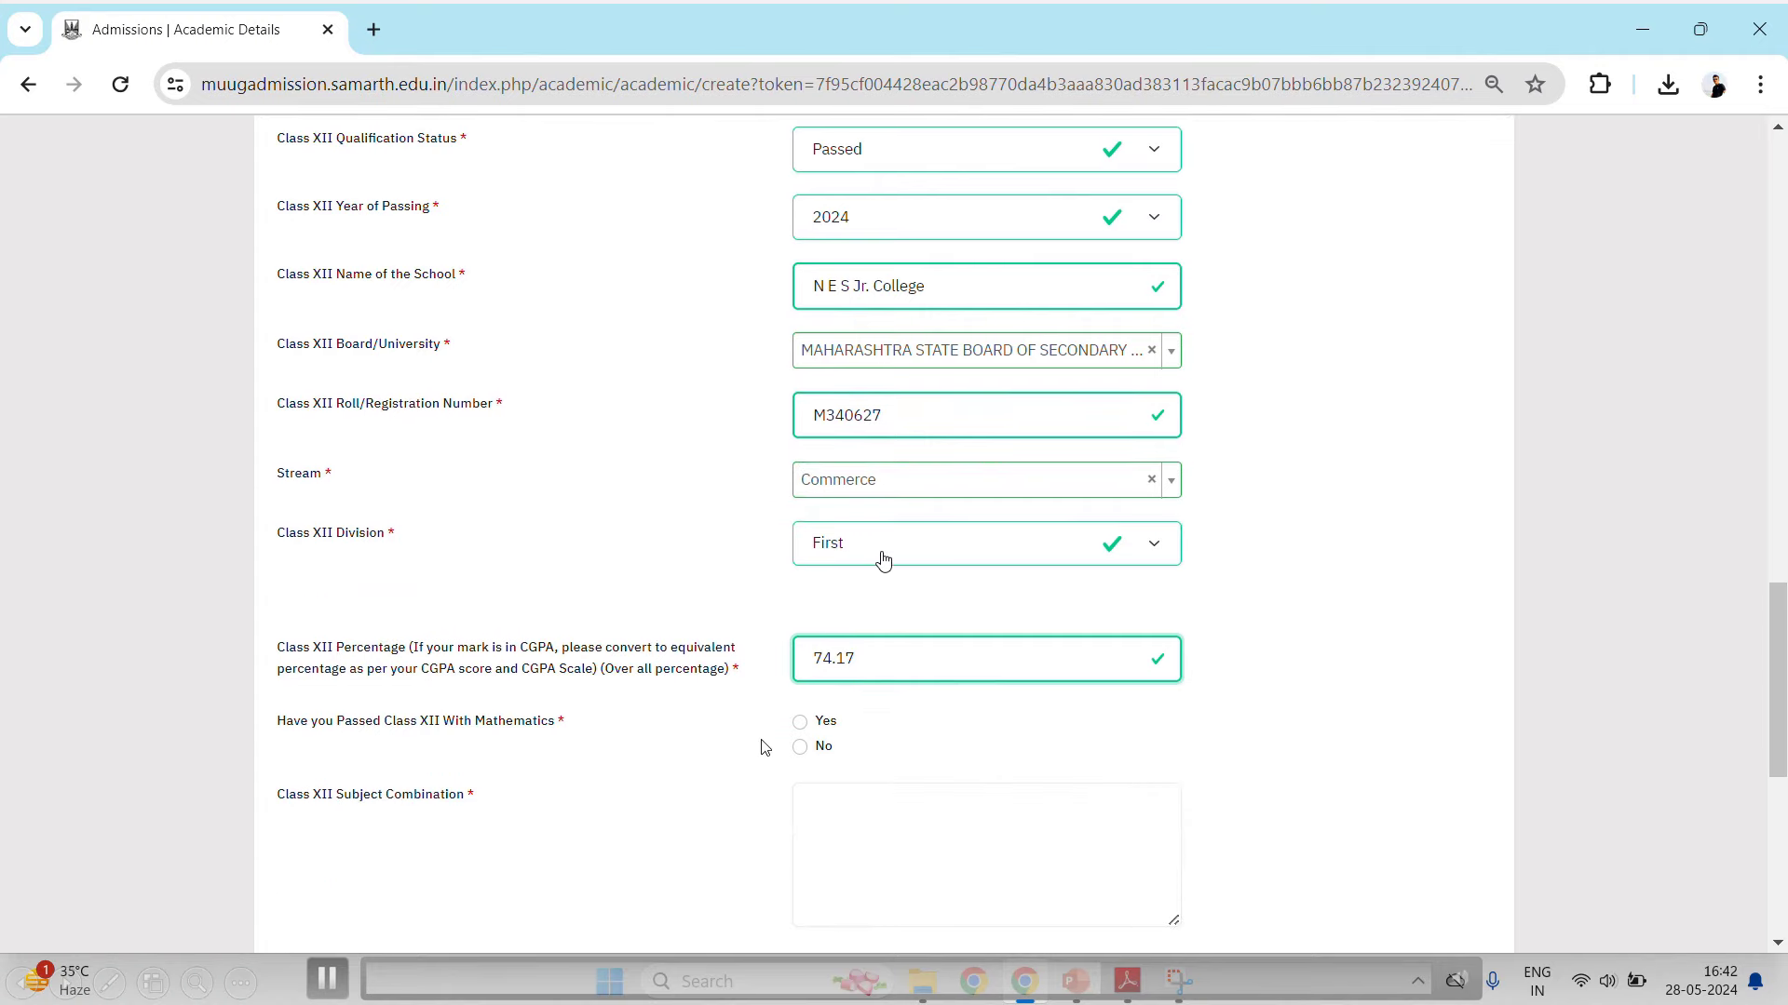
Answer No to passing Class XII with Mathematics, enter Hindi and SP as the subject combination, and save the academic details.
scroll(810, 785, "down", 1)
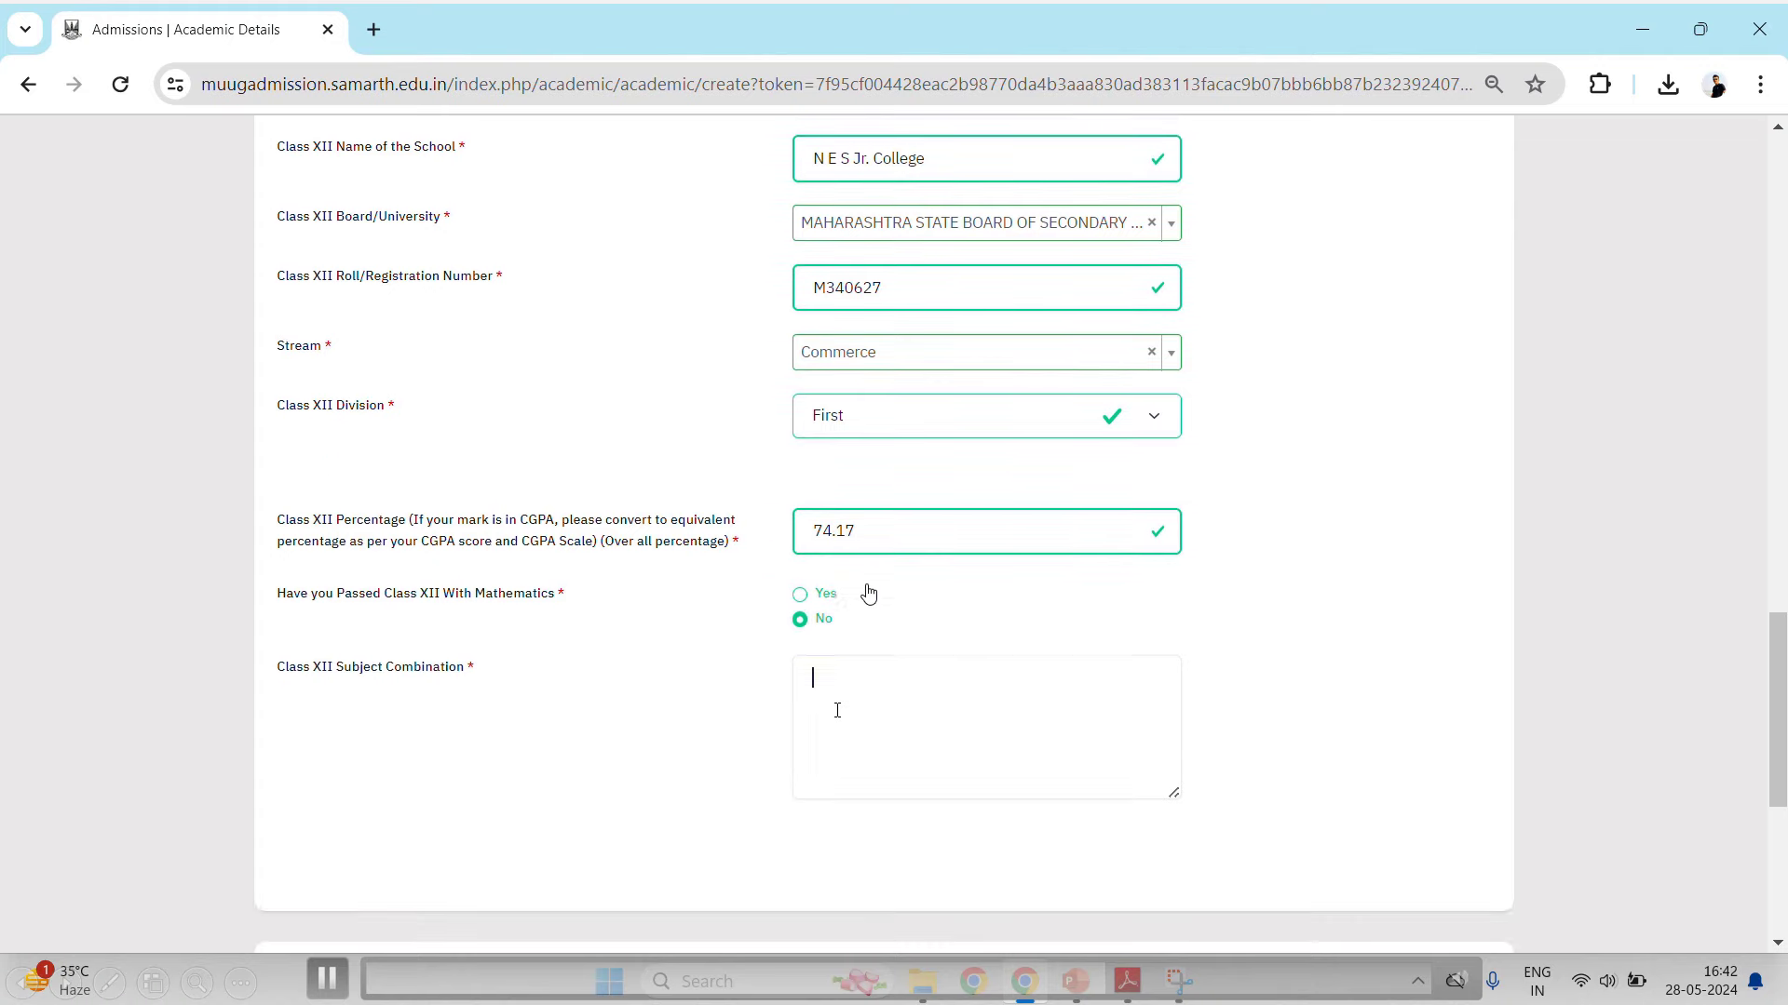
left_click(837, 710)
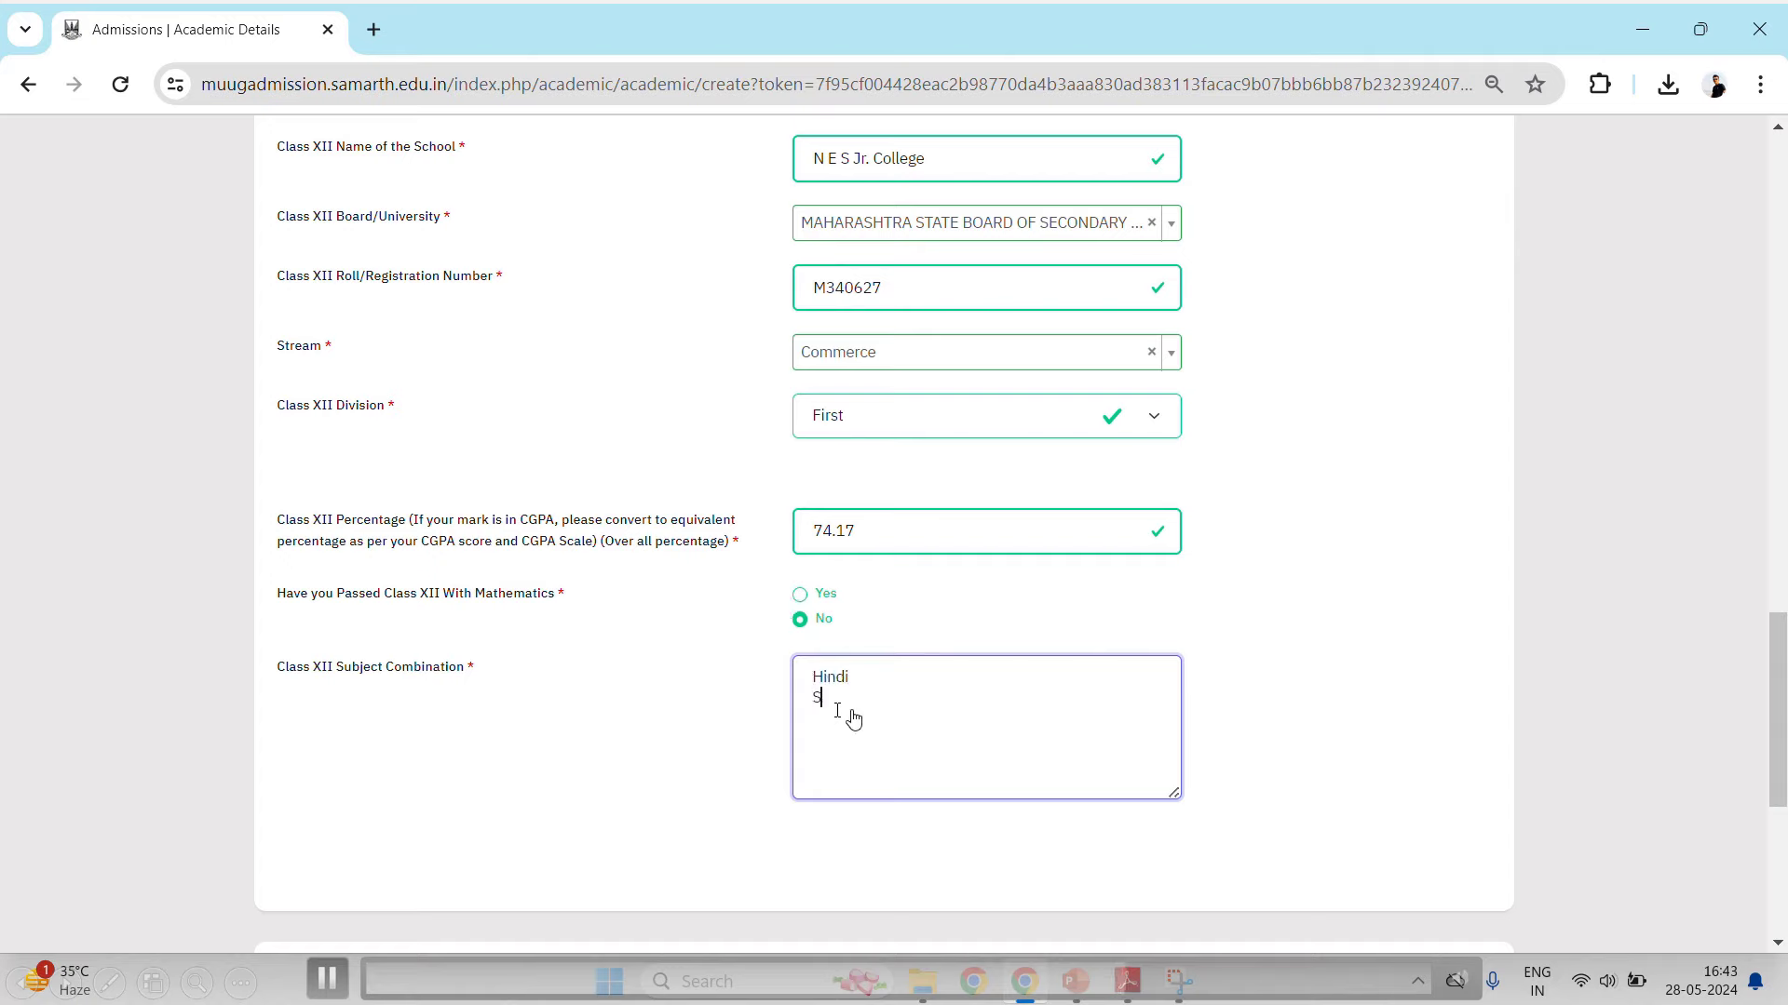
scroll(841, 717, "down", 4)
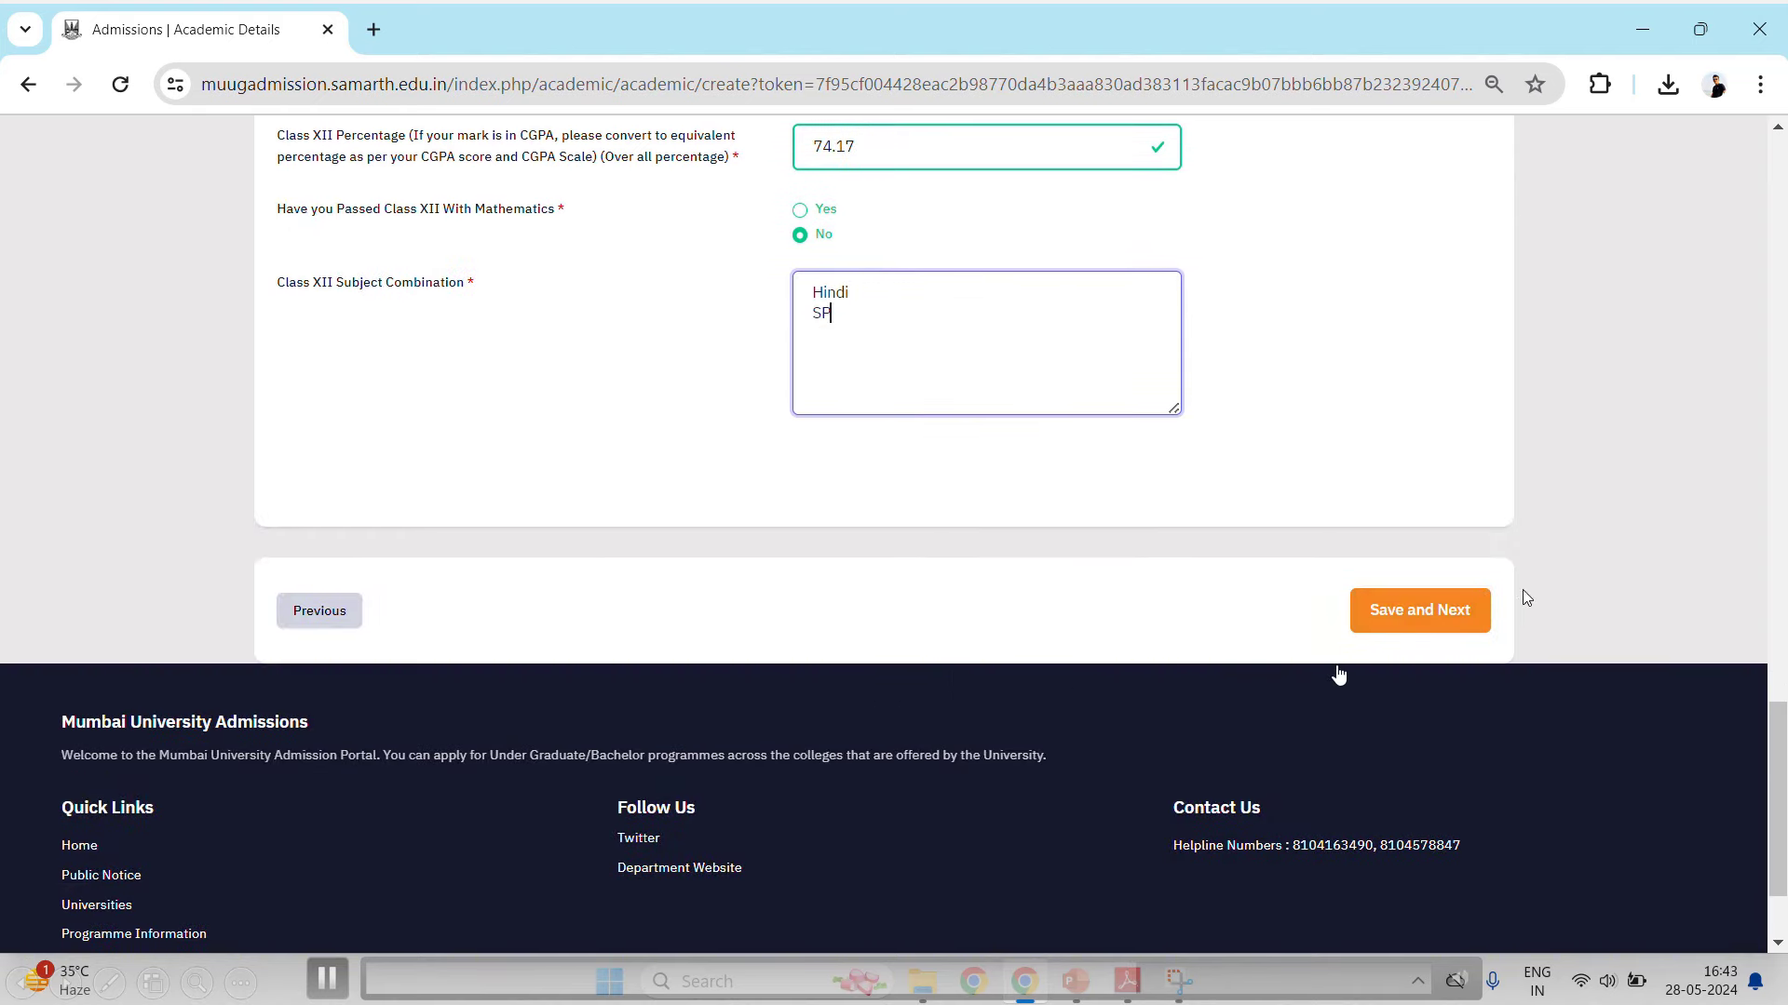
left_click(1418, 614)
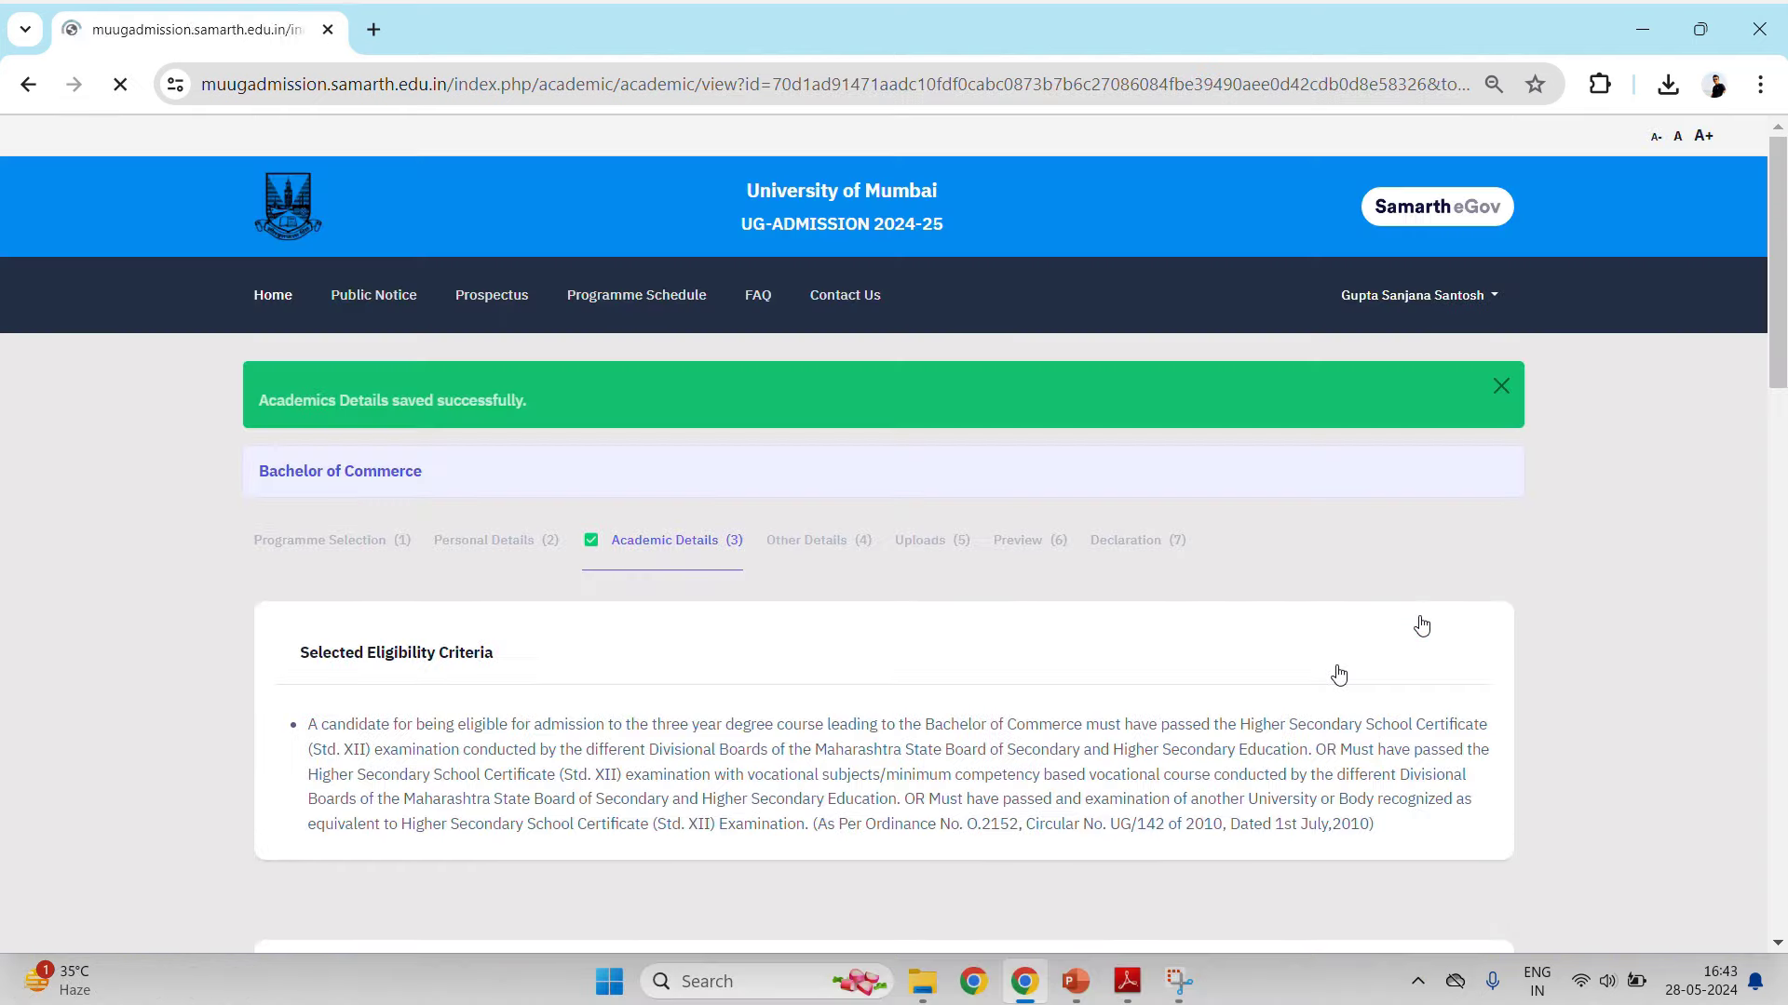
Review the saved Class X and Class XII academic details and proceed to the other details.
scroll(687, 570, "down", 7)
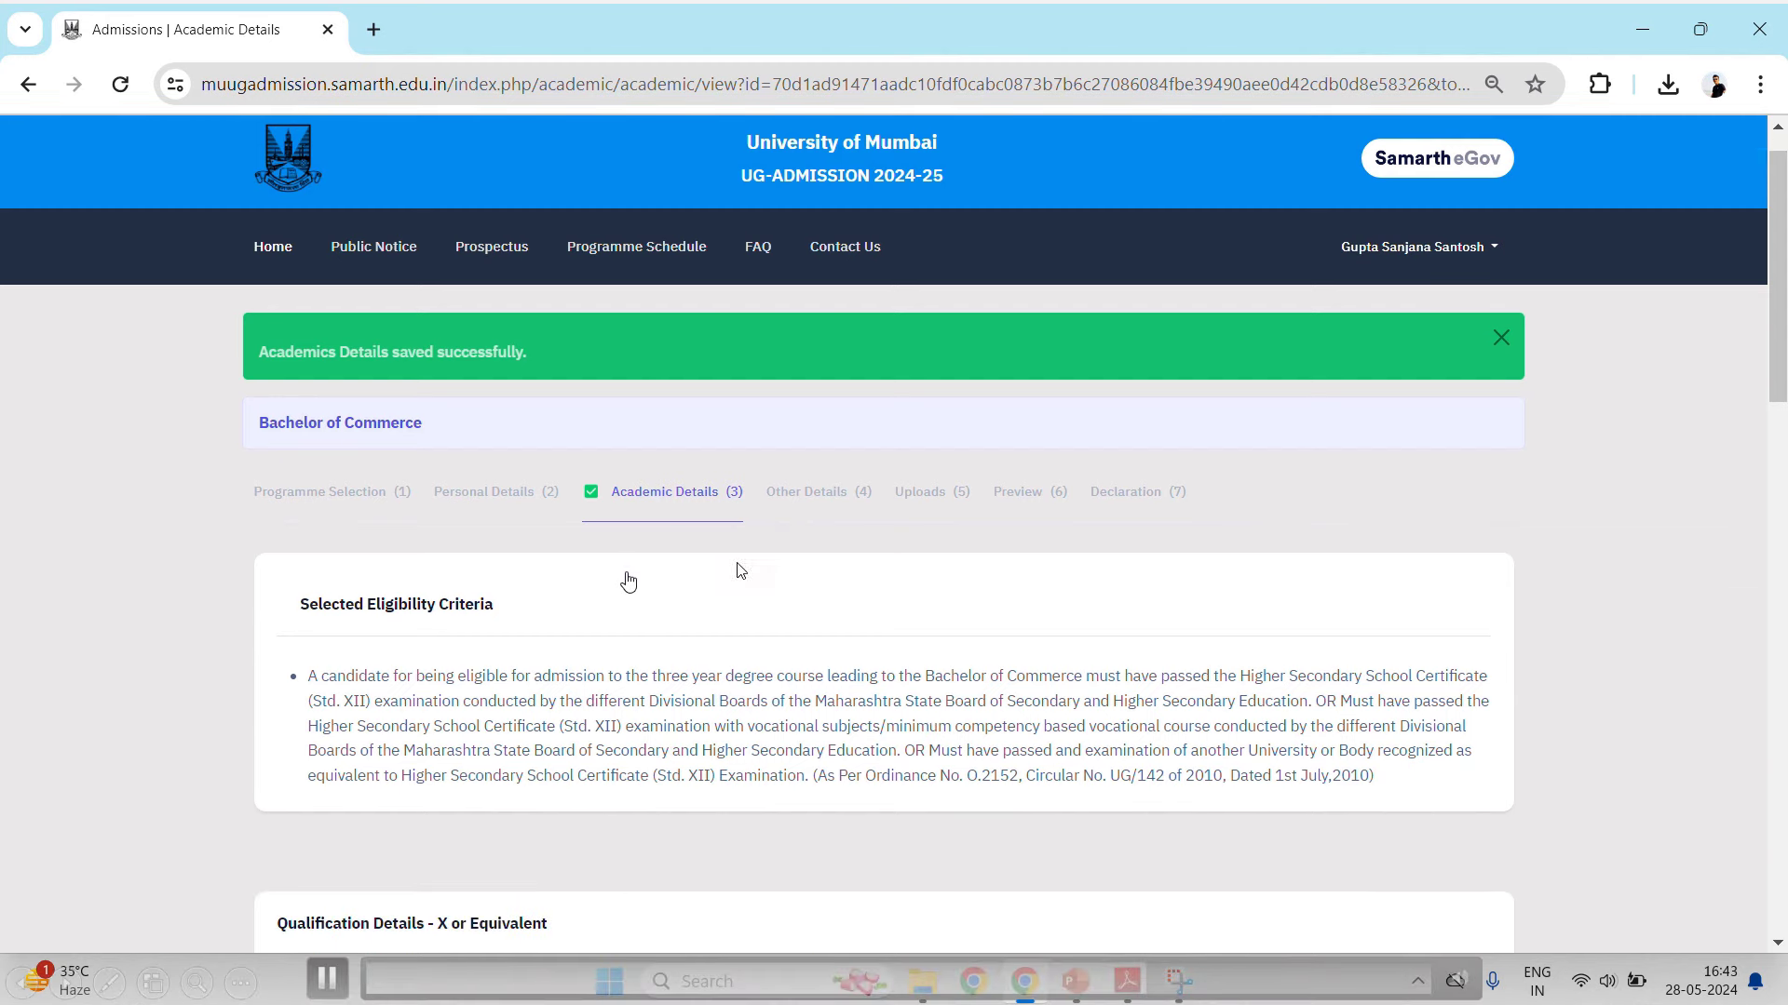
scroll(681, 644, "down", 12)
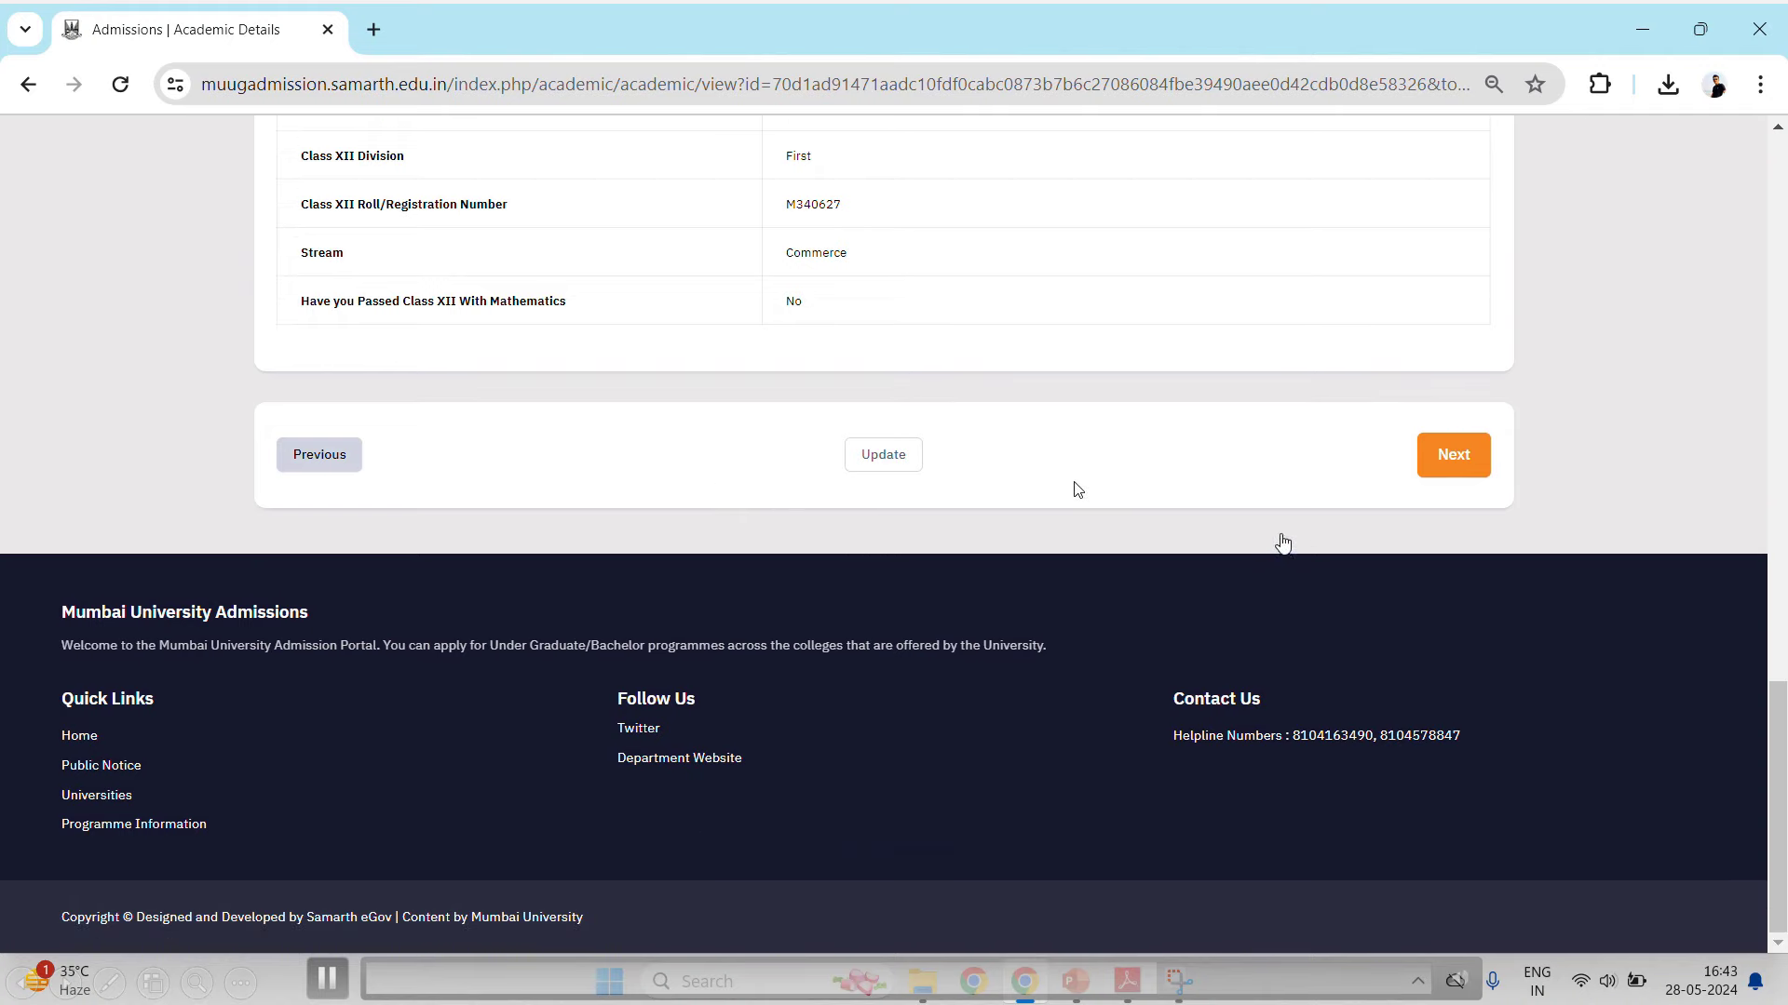
left_click(1440, 476)
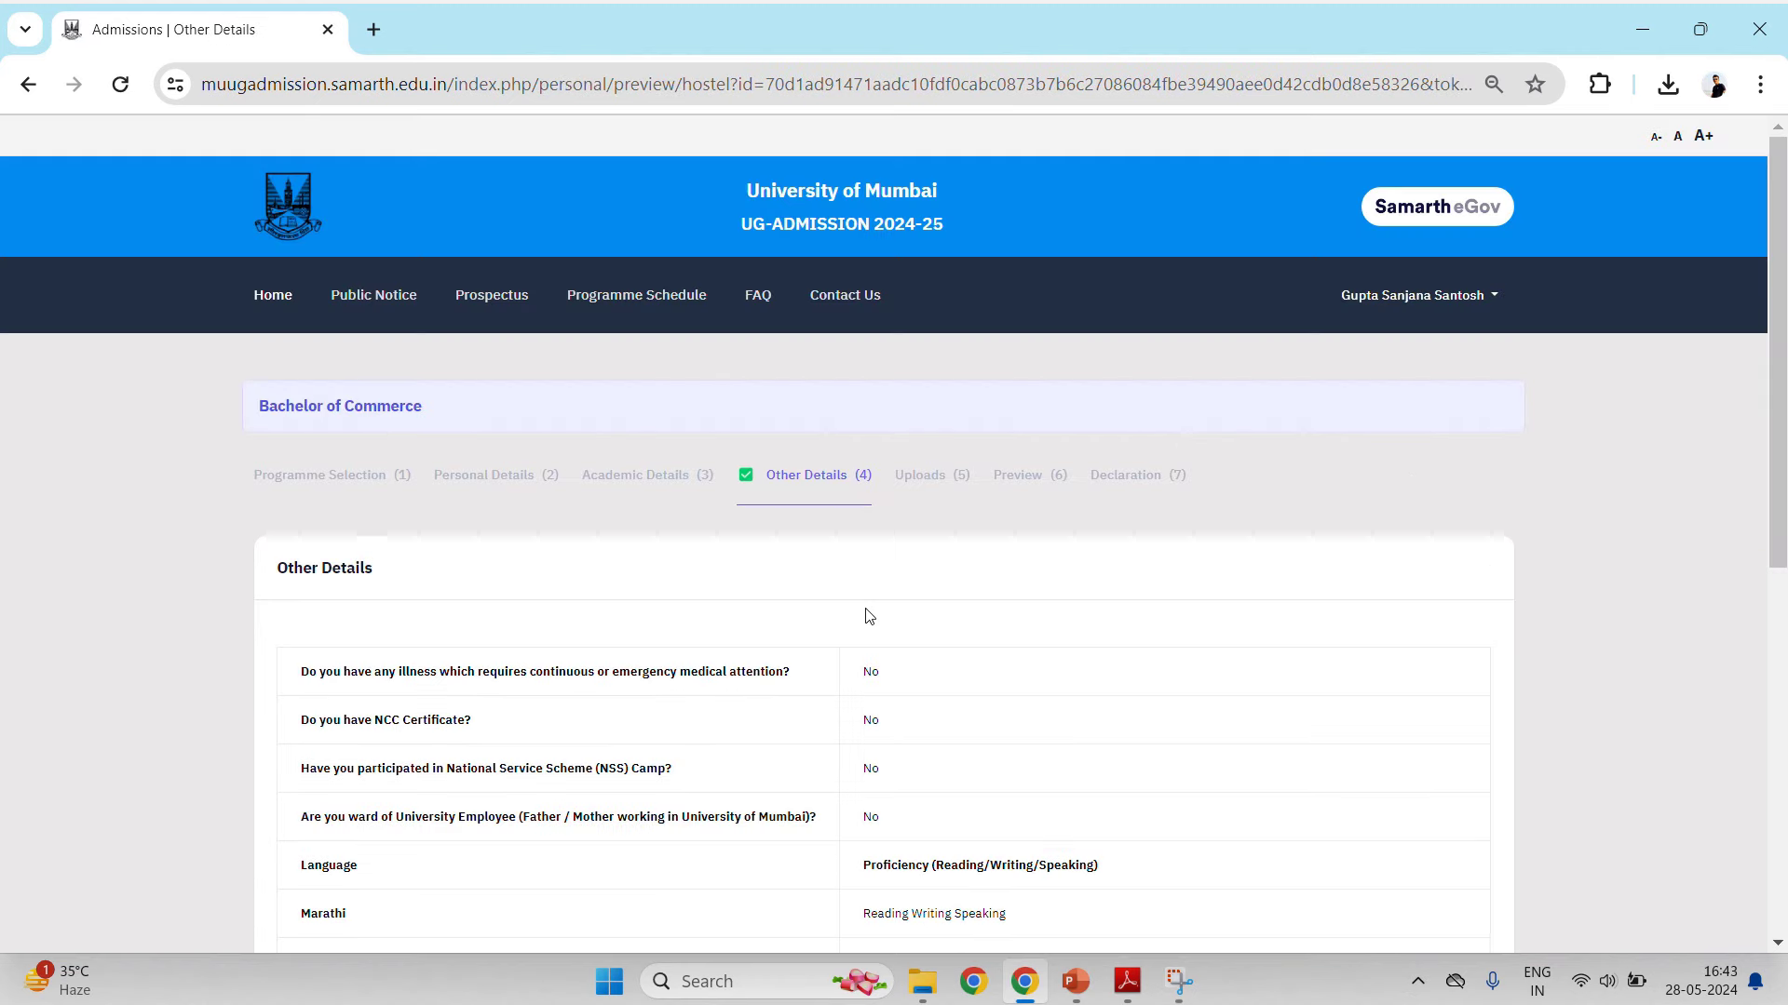
Check the medical, NCC, NSS, university-ward and language proficiency answers, and proceed to the document uploads.
scroll(861, 618, "down", 3)
scroll(885, 666, "down", 3)
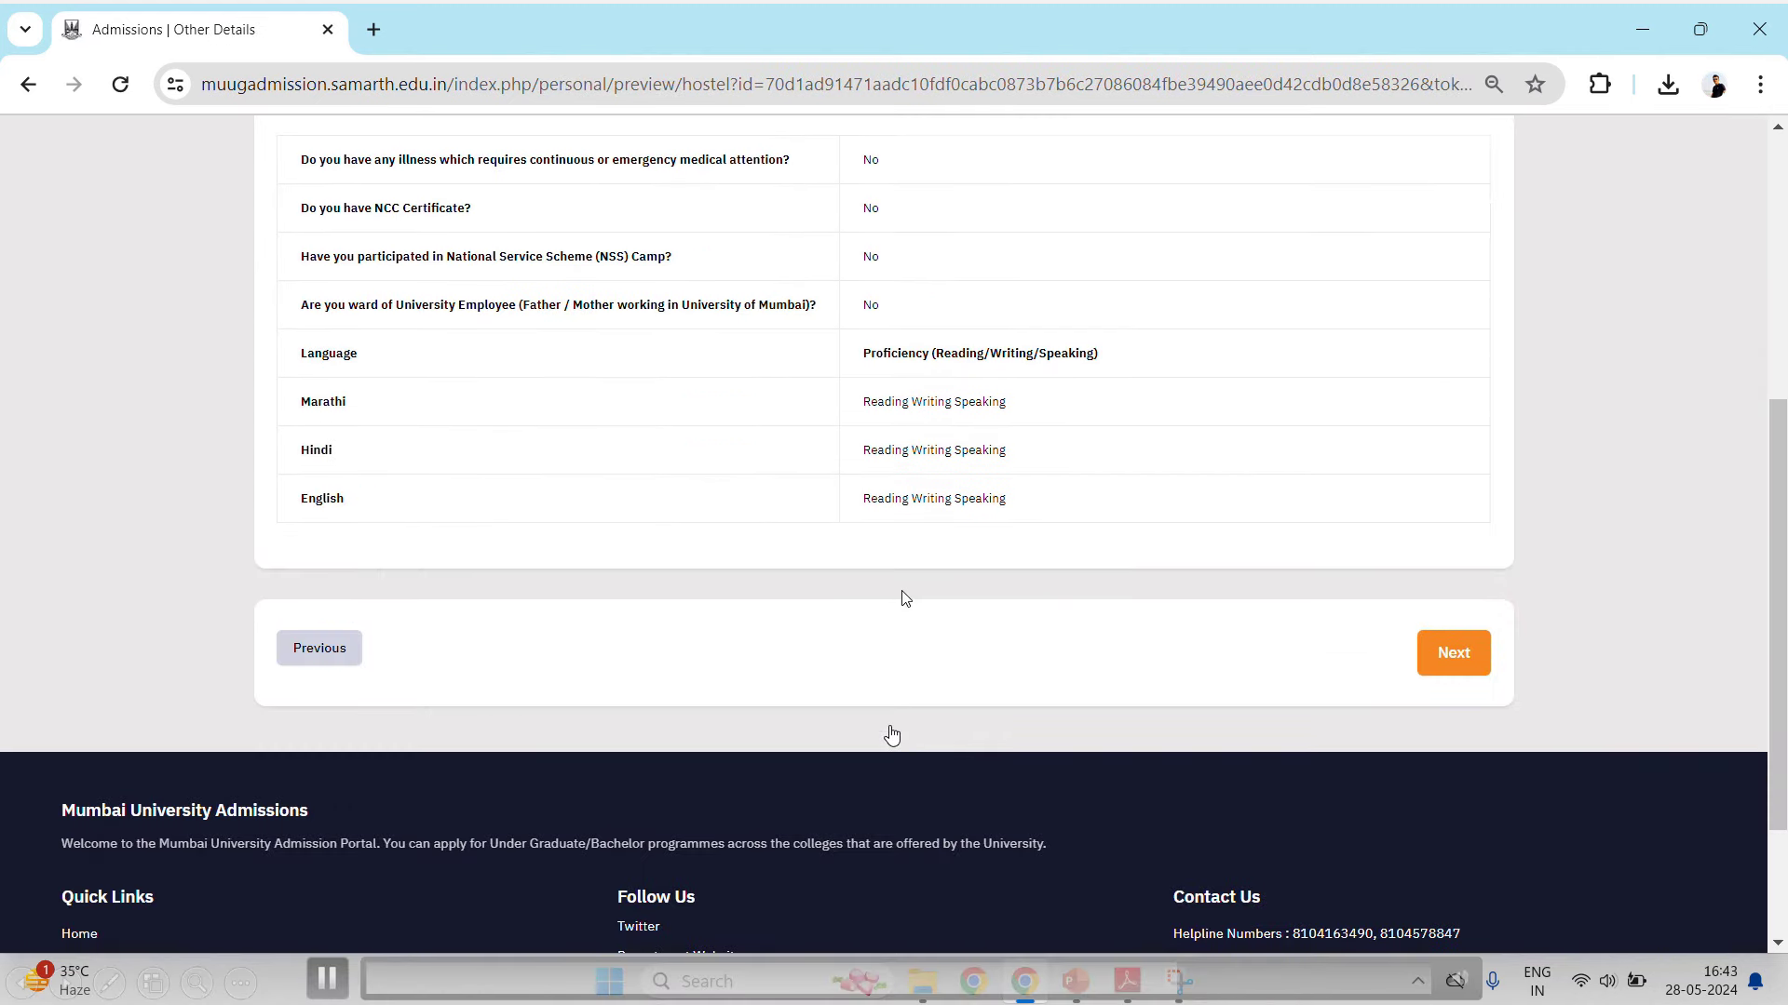
scroll(1417, 863, "up", 8)
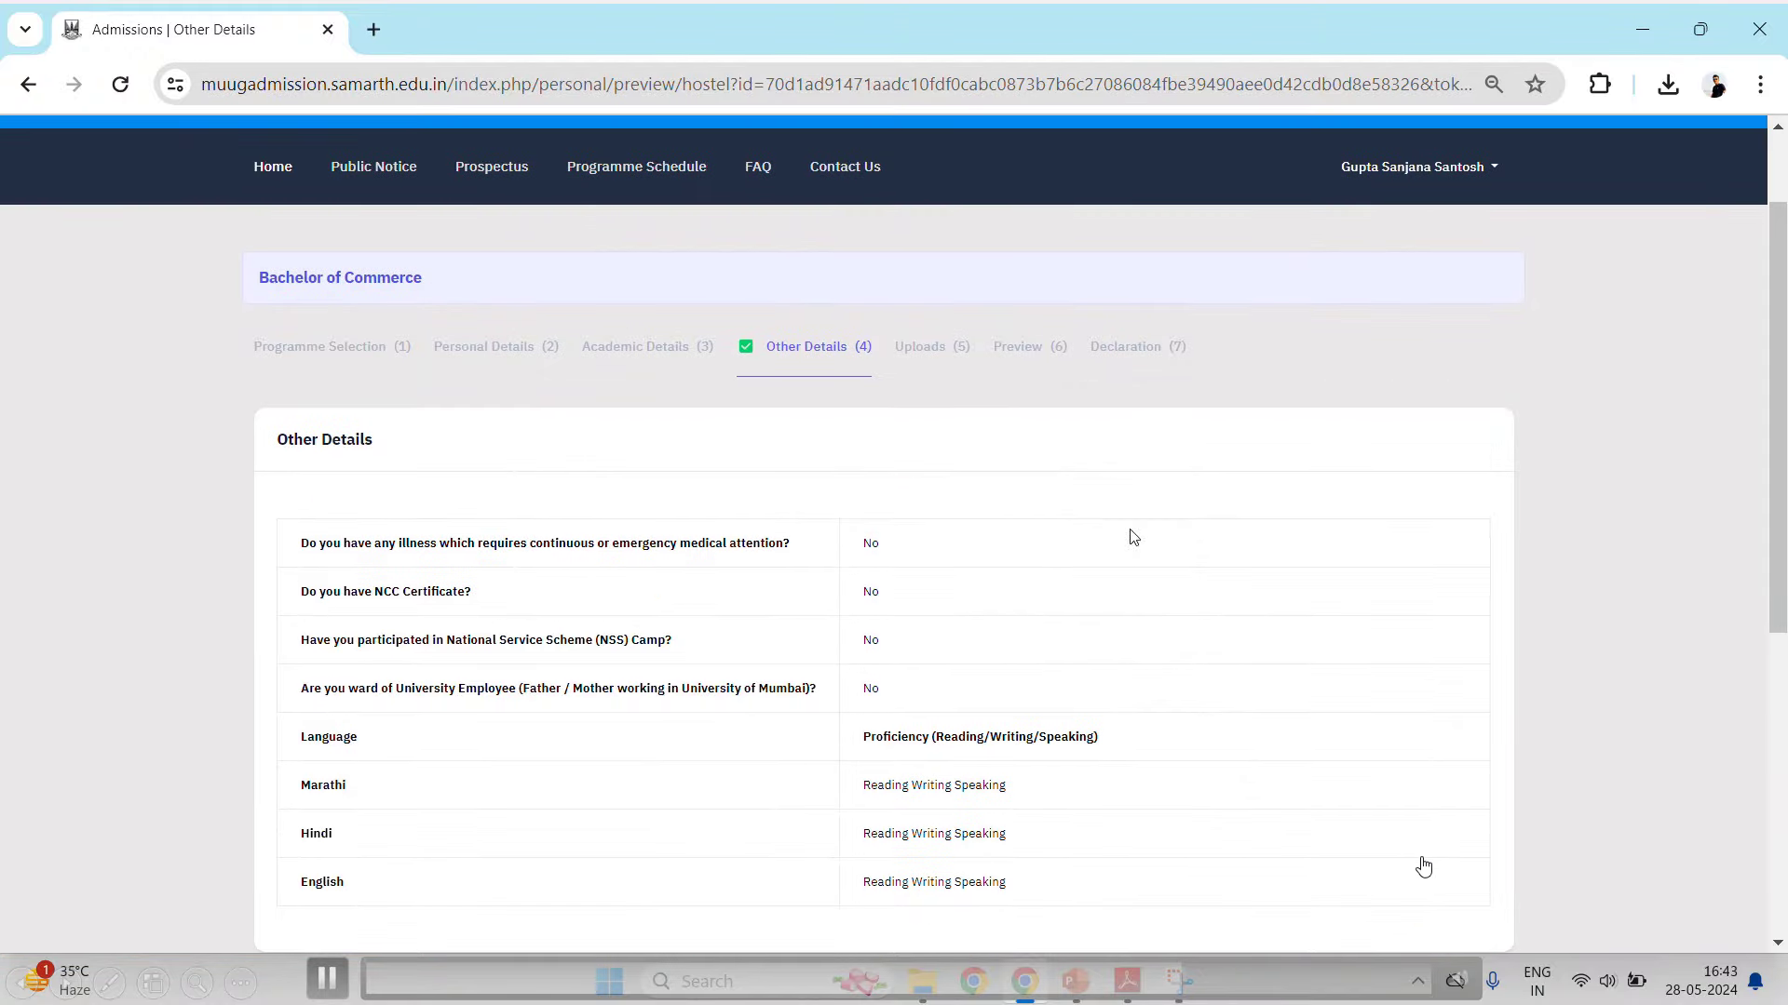
scroll(1420, 863, "down", 8)
left_click(1448, 643)
Upload the selected Class X and Class XII marksheet images and continue to the application preview.
scroll(1477, 898, "down", 7)
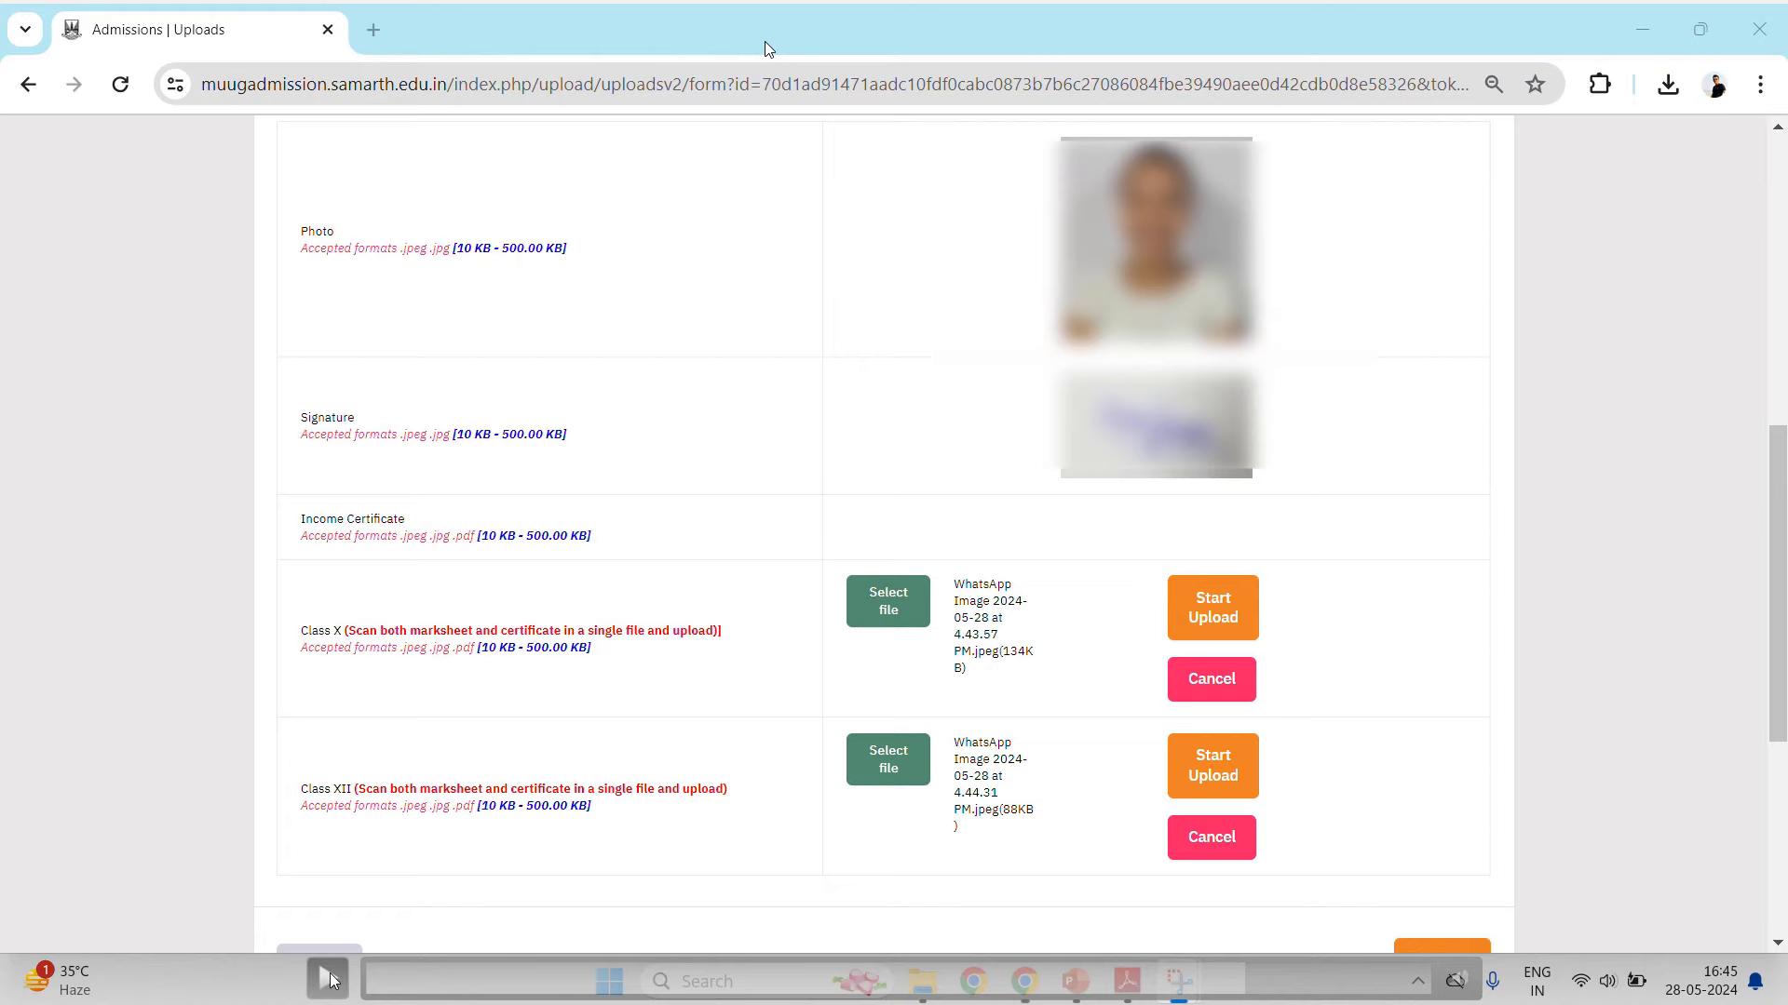
left_click(1213, 607)
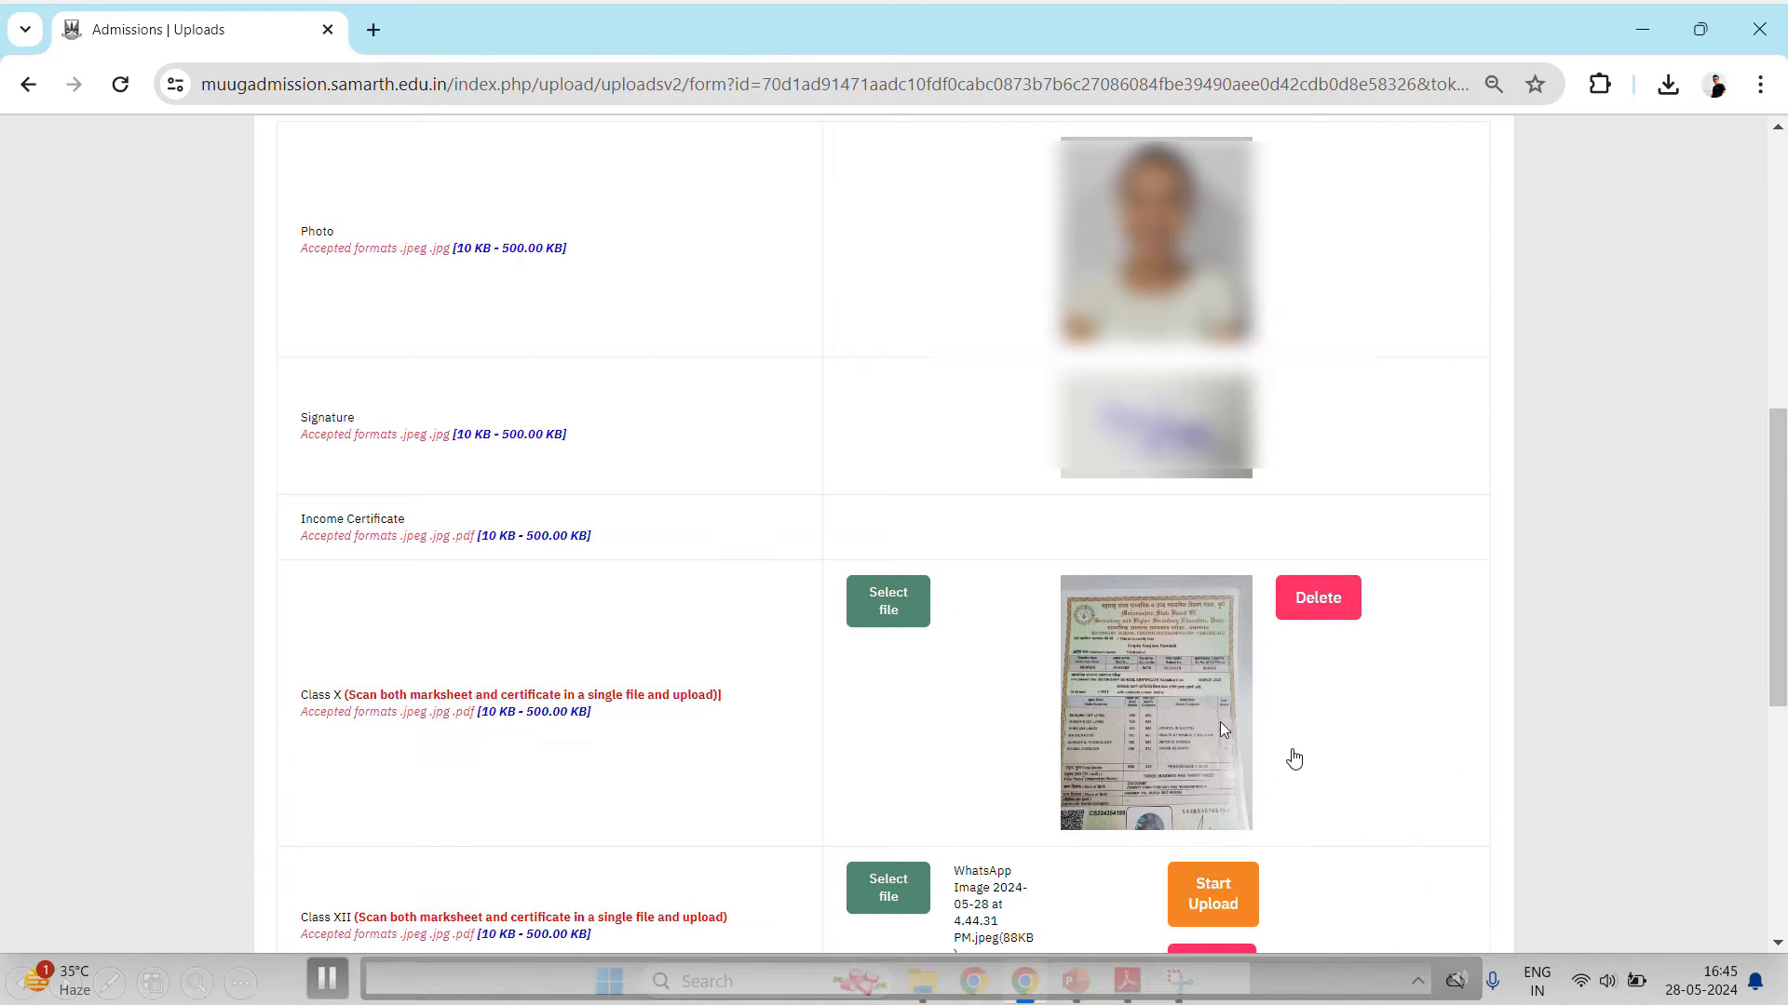
scroll(1350, 892, "down", 4)
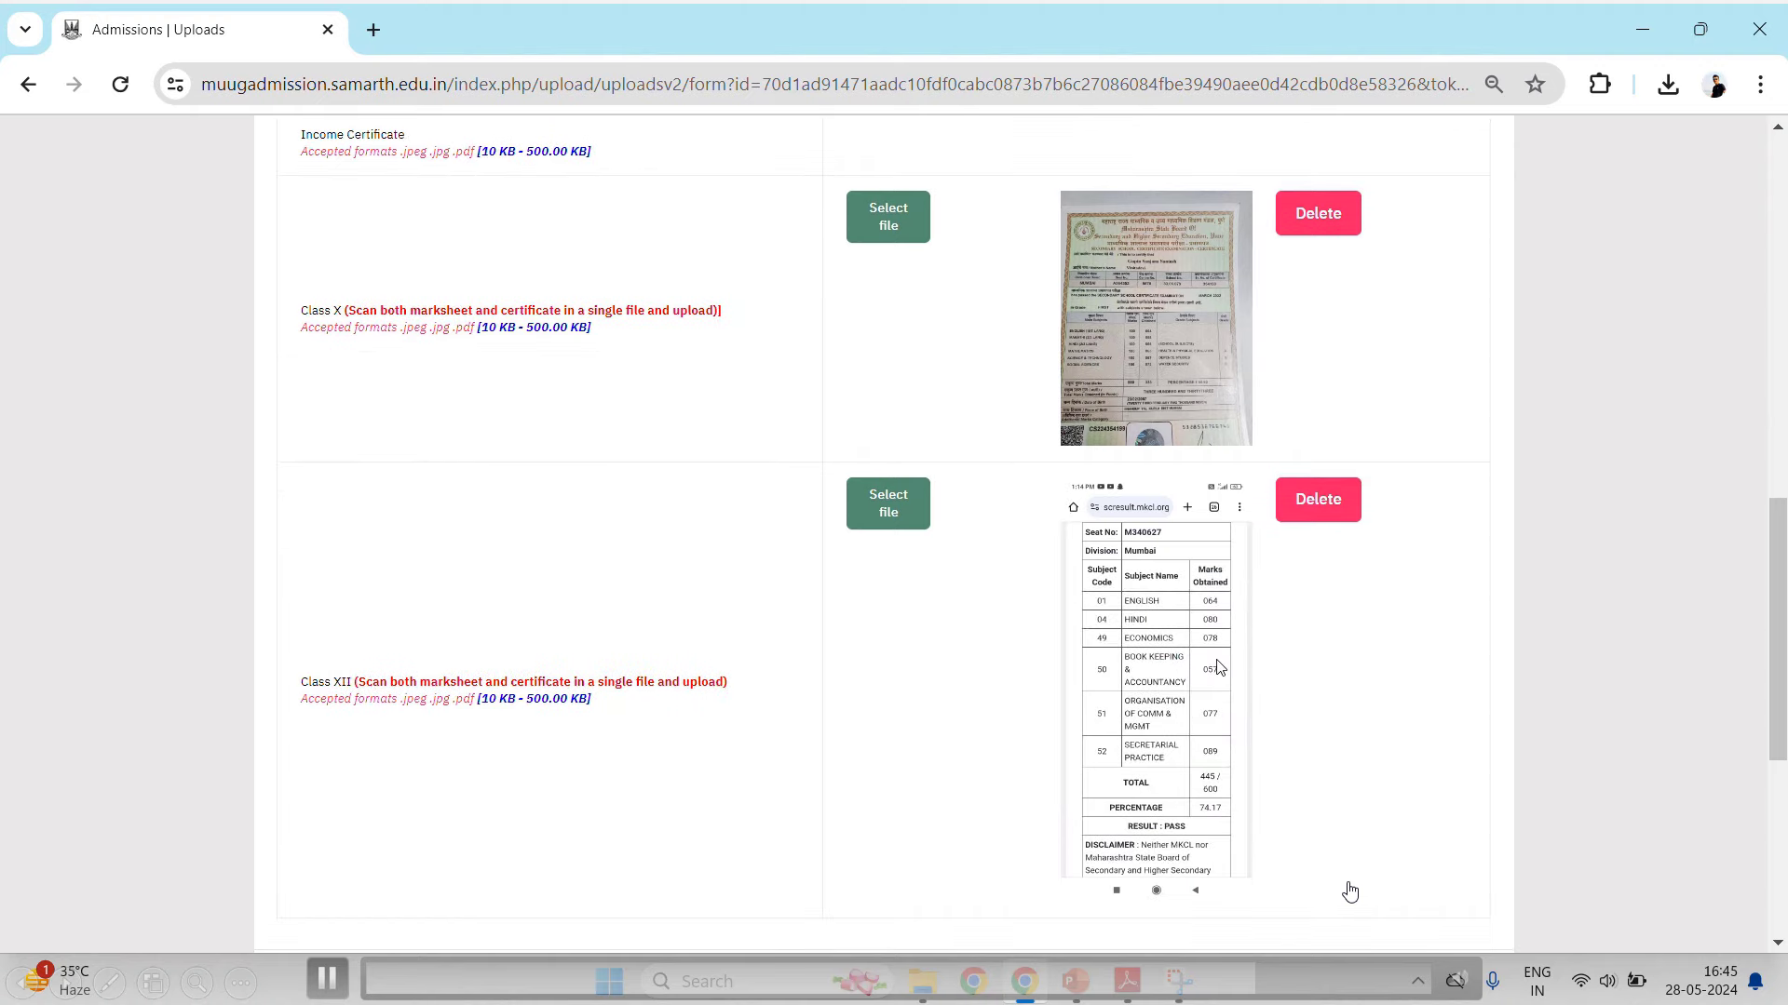
scroll(1350, 892, "down", 4)
left_click(1448, 622)
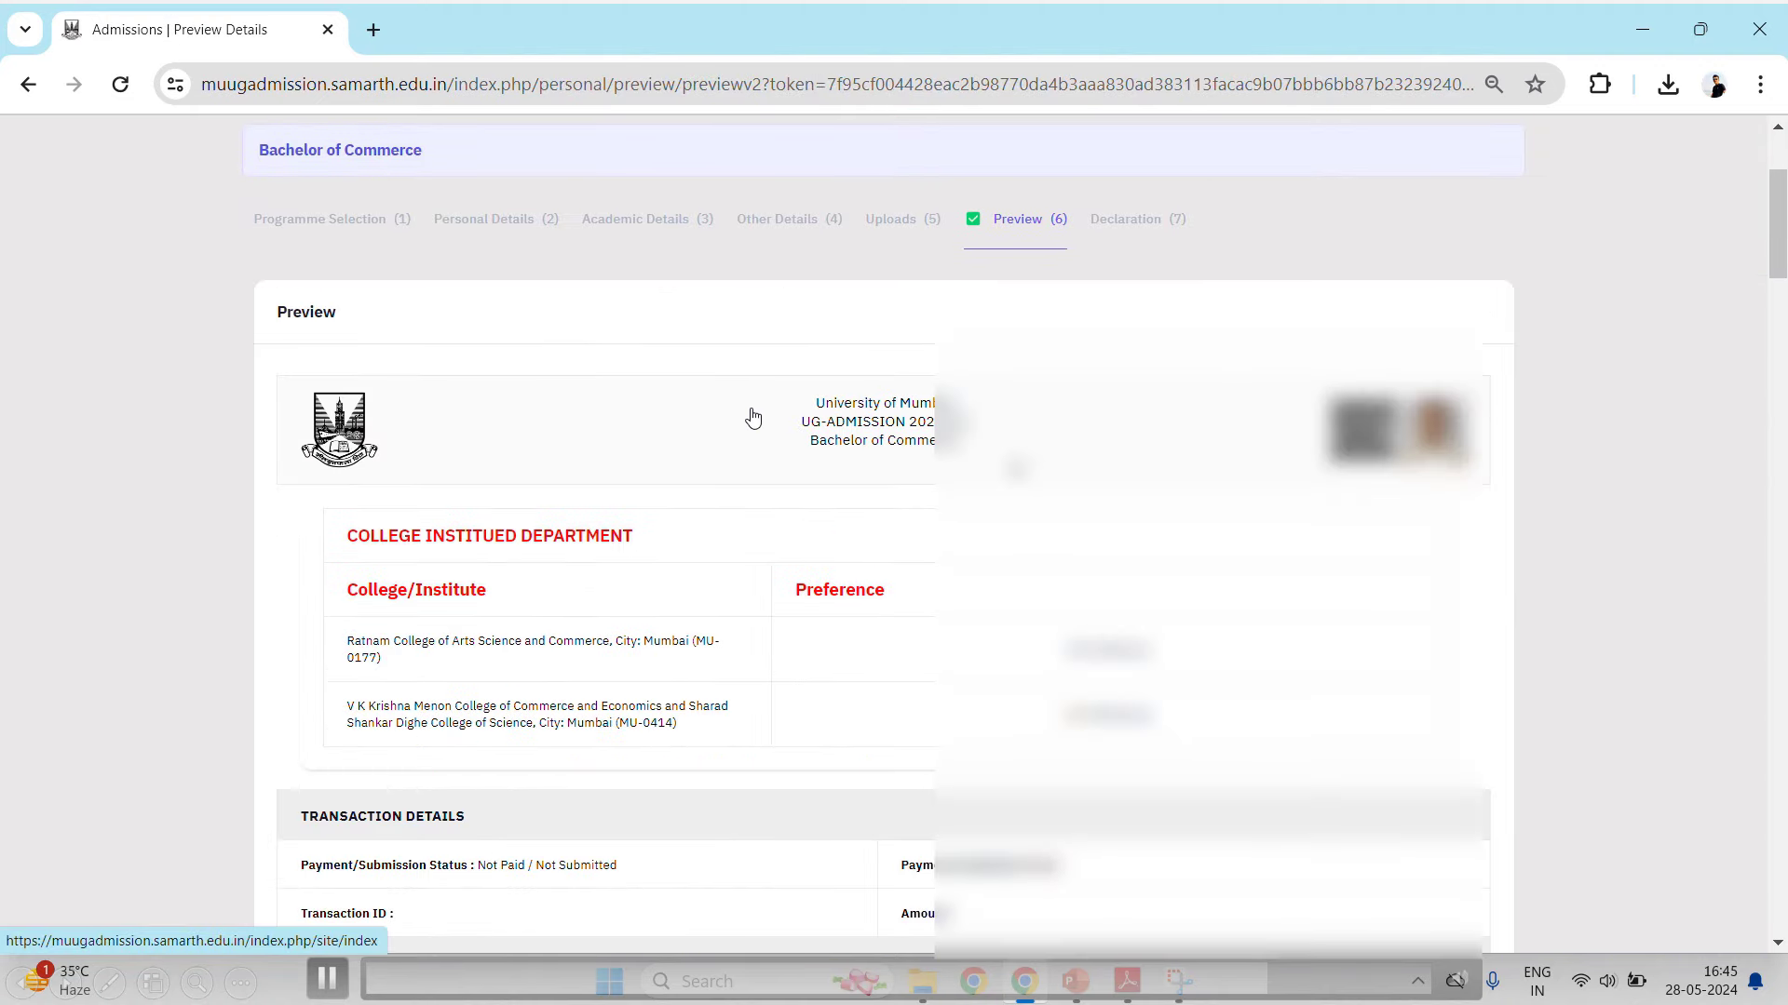
Review the full application preview from college preferences to the form declaration, and submit it to reach the final declaration.
scroll(734, 466, "down", 1)
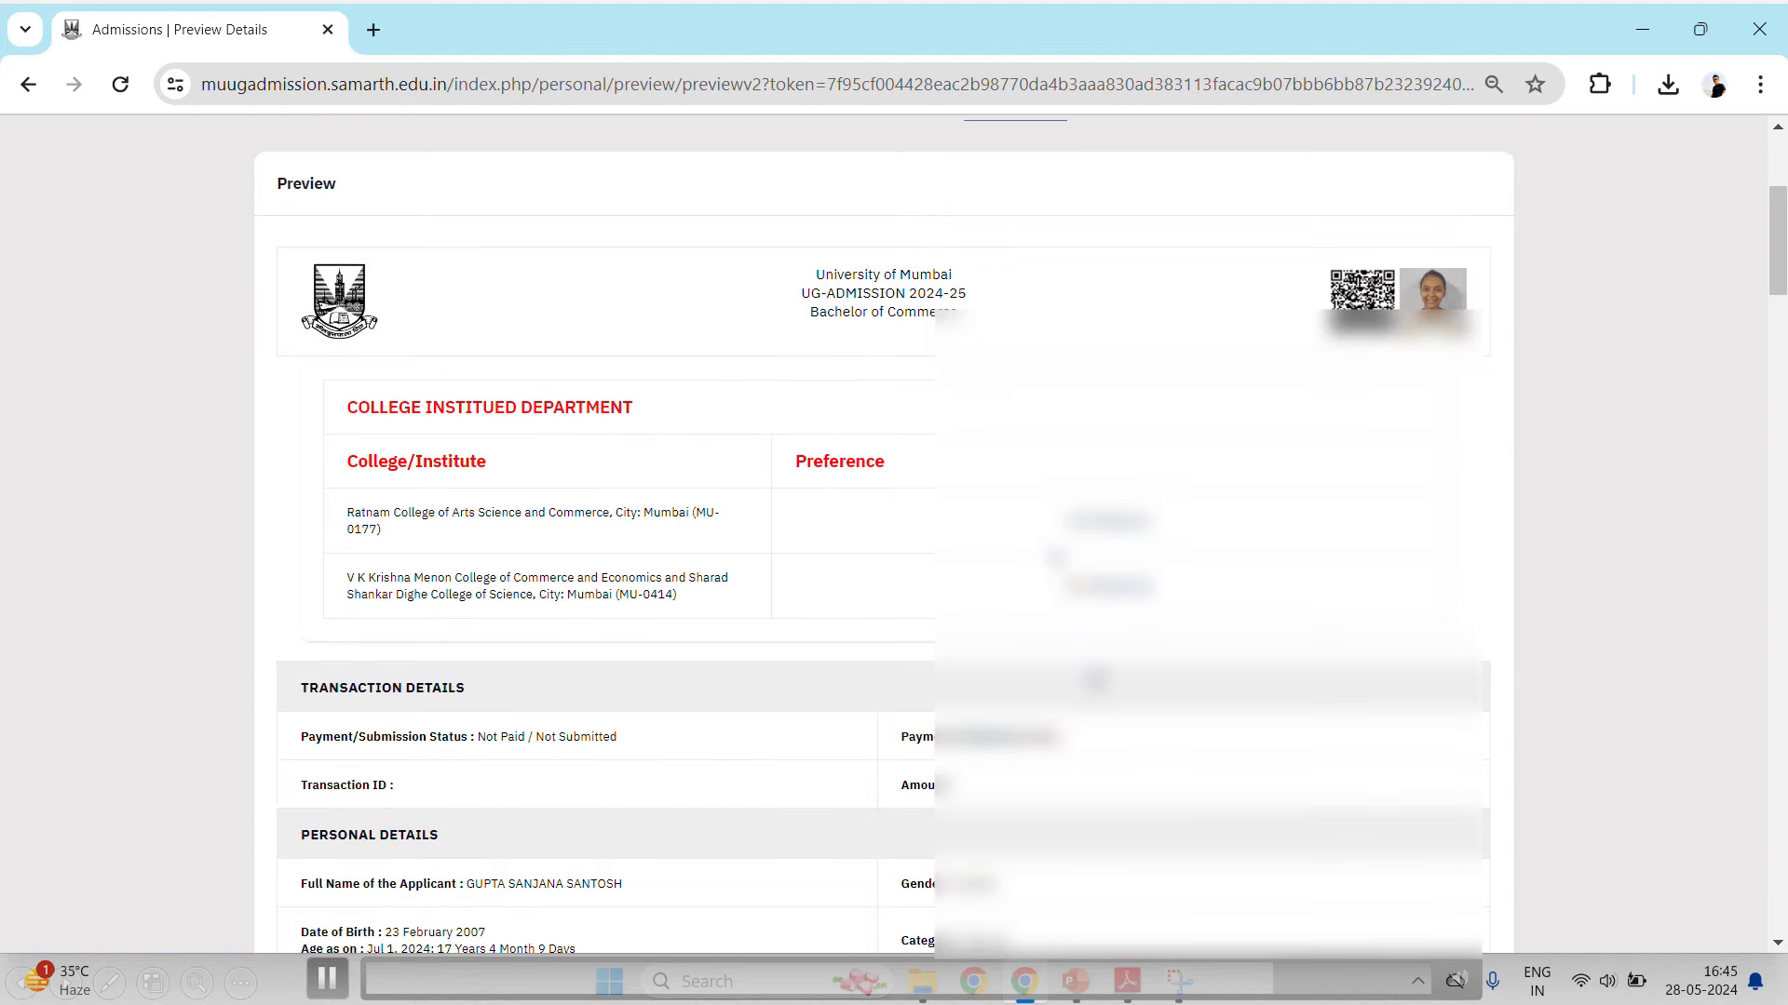
scroll(914, 517, "down", 1)
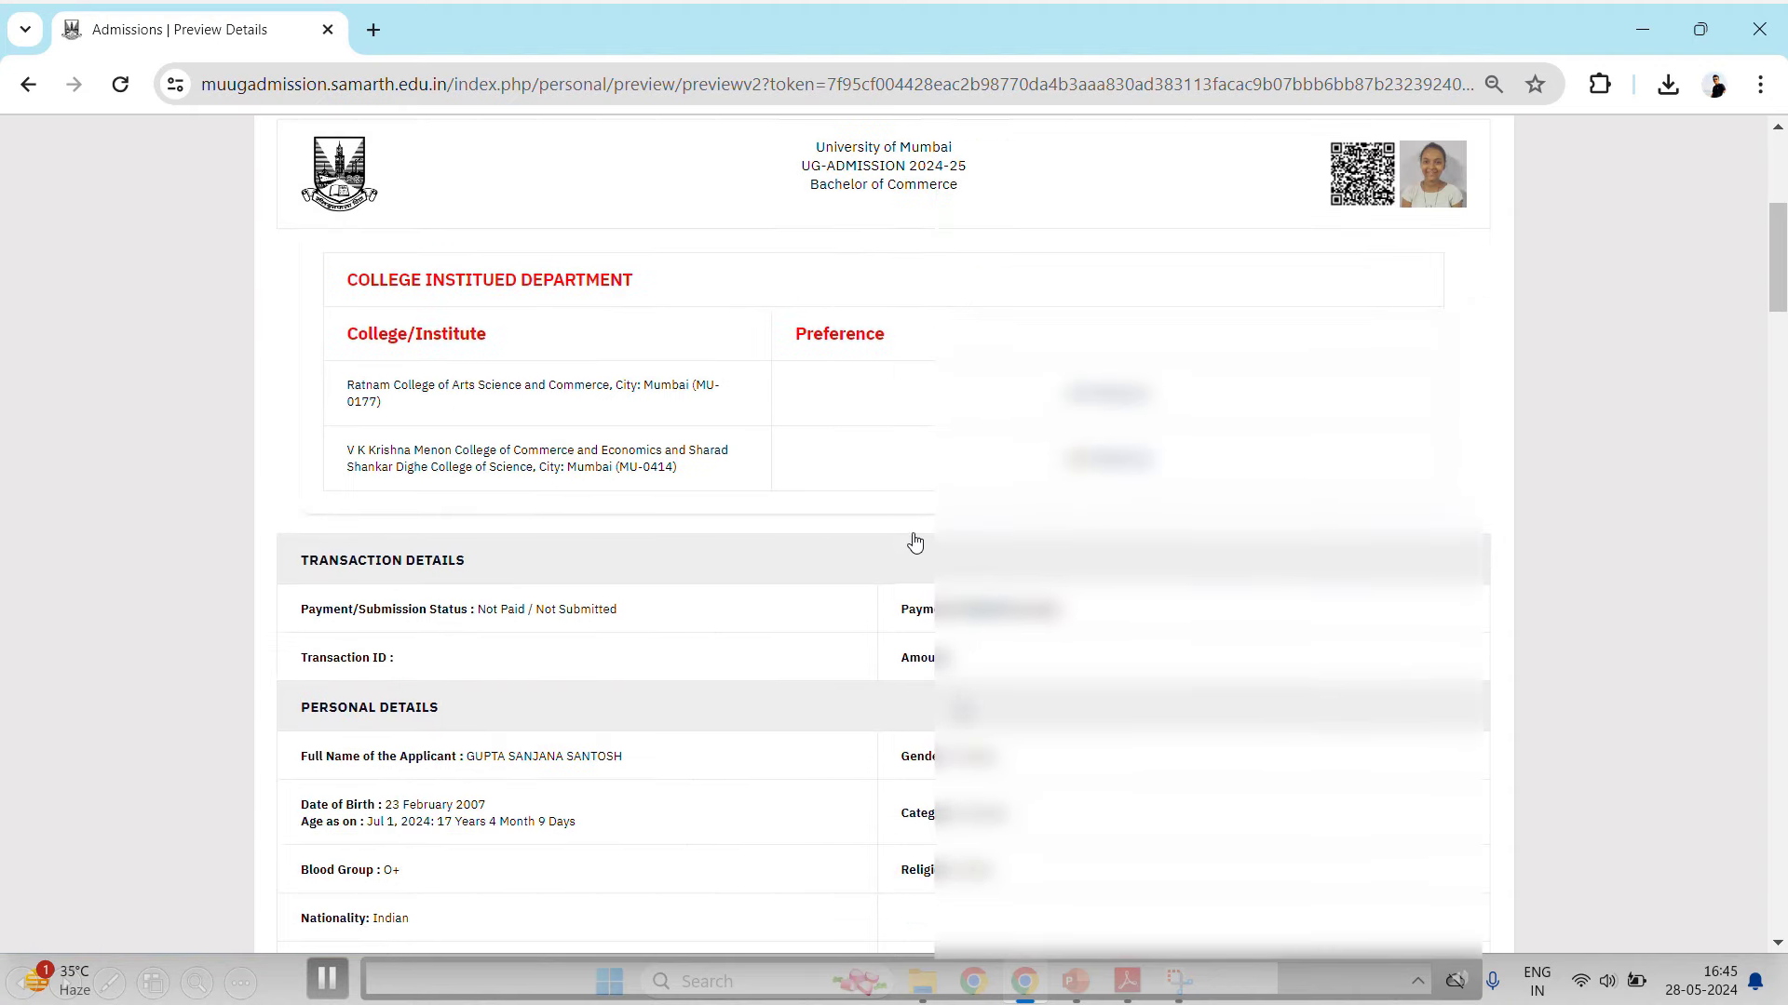
scroll(910, 498, "down", 3)
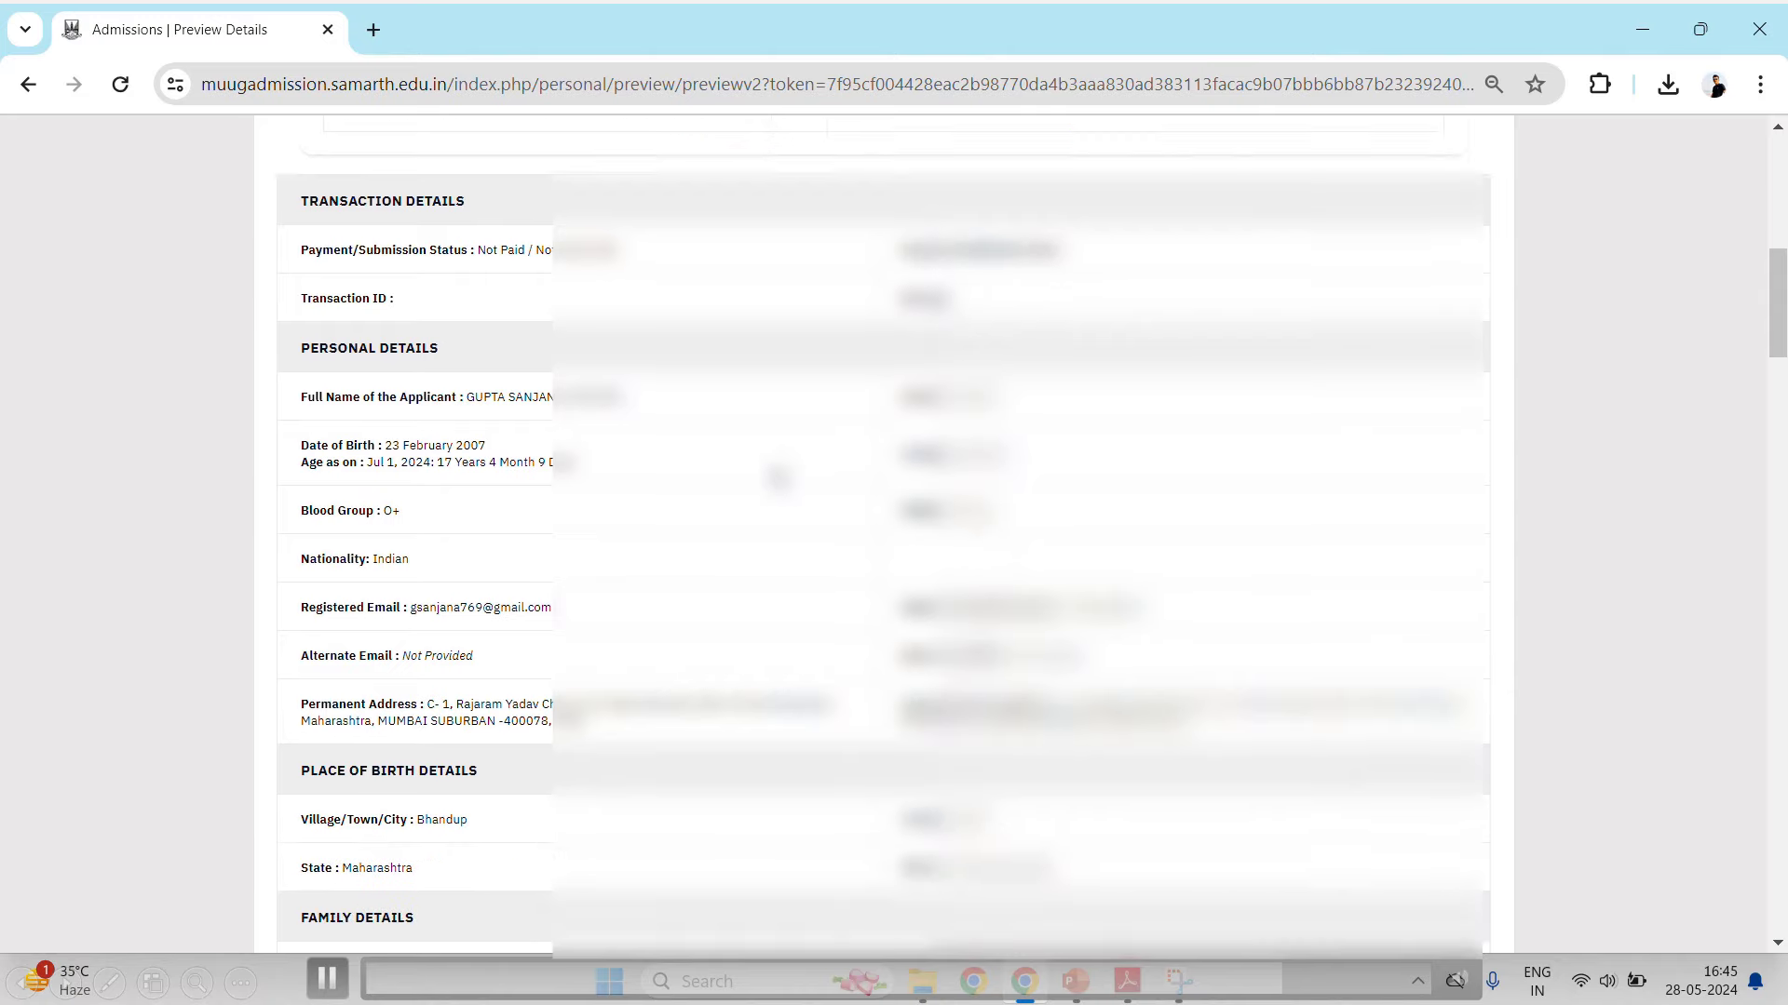
scroll(820, 559, "down", 5)
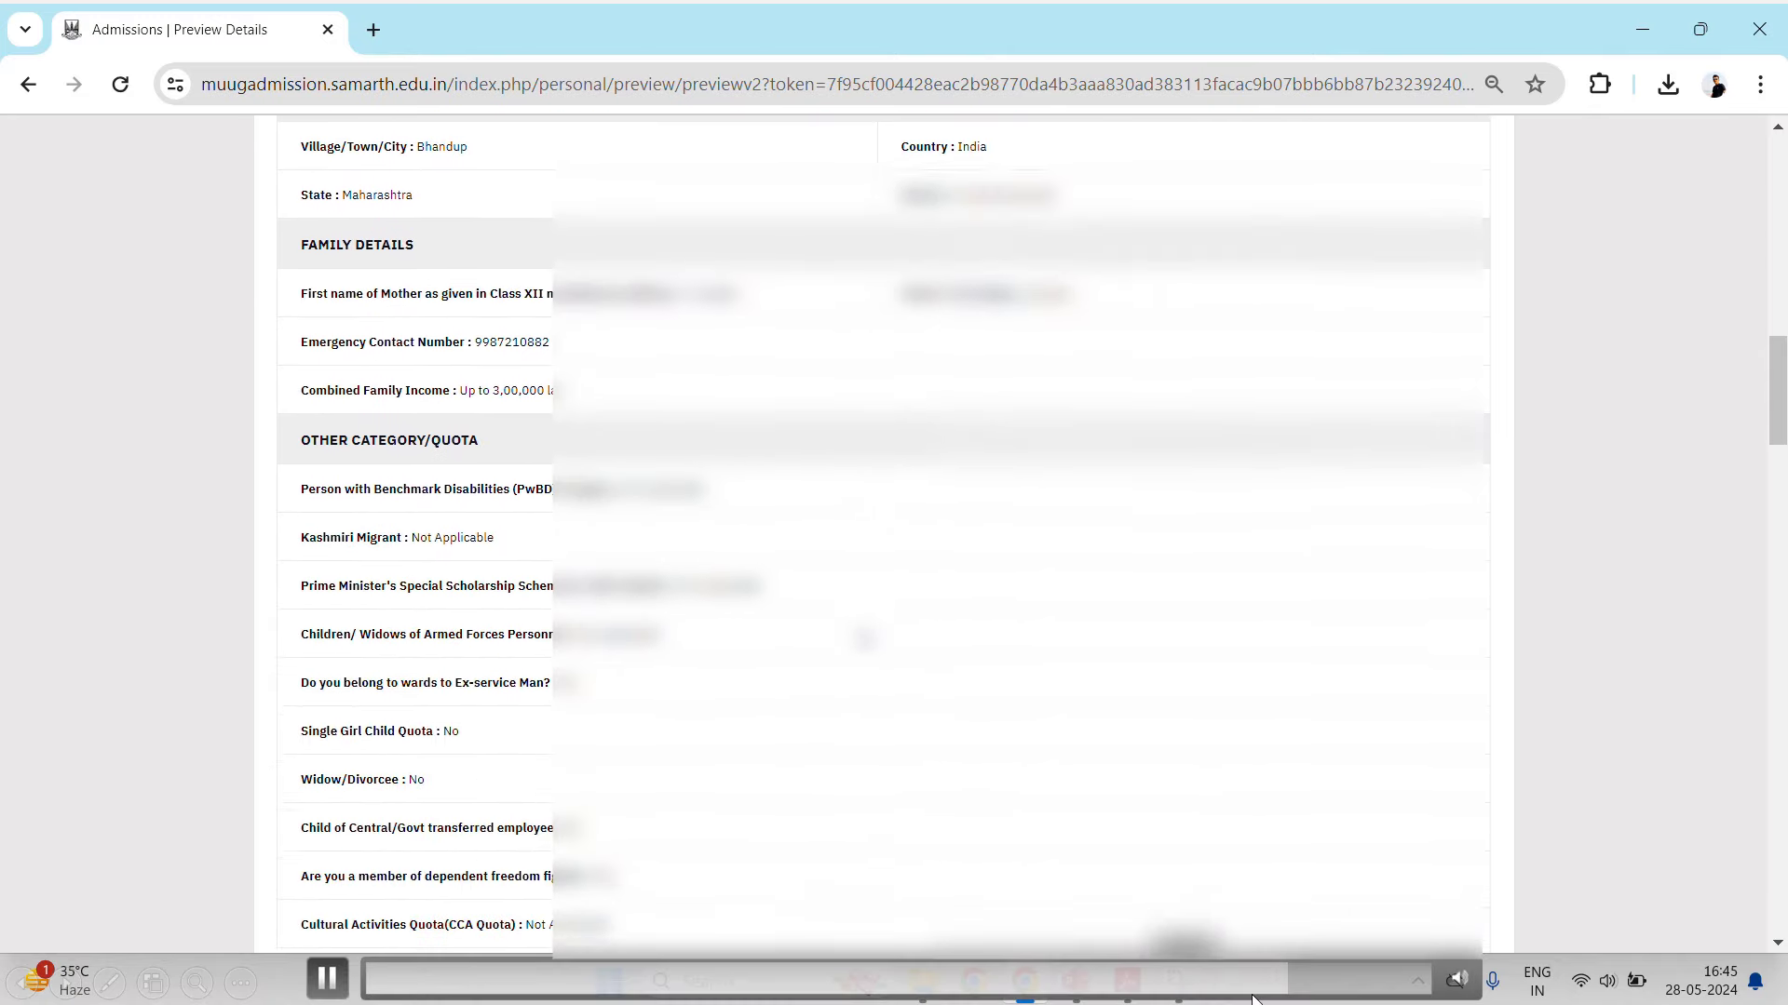
scroll(861, 638, "down", 12)
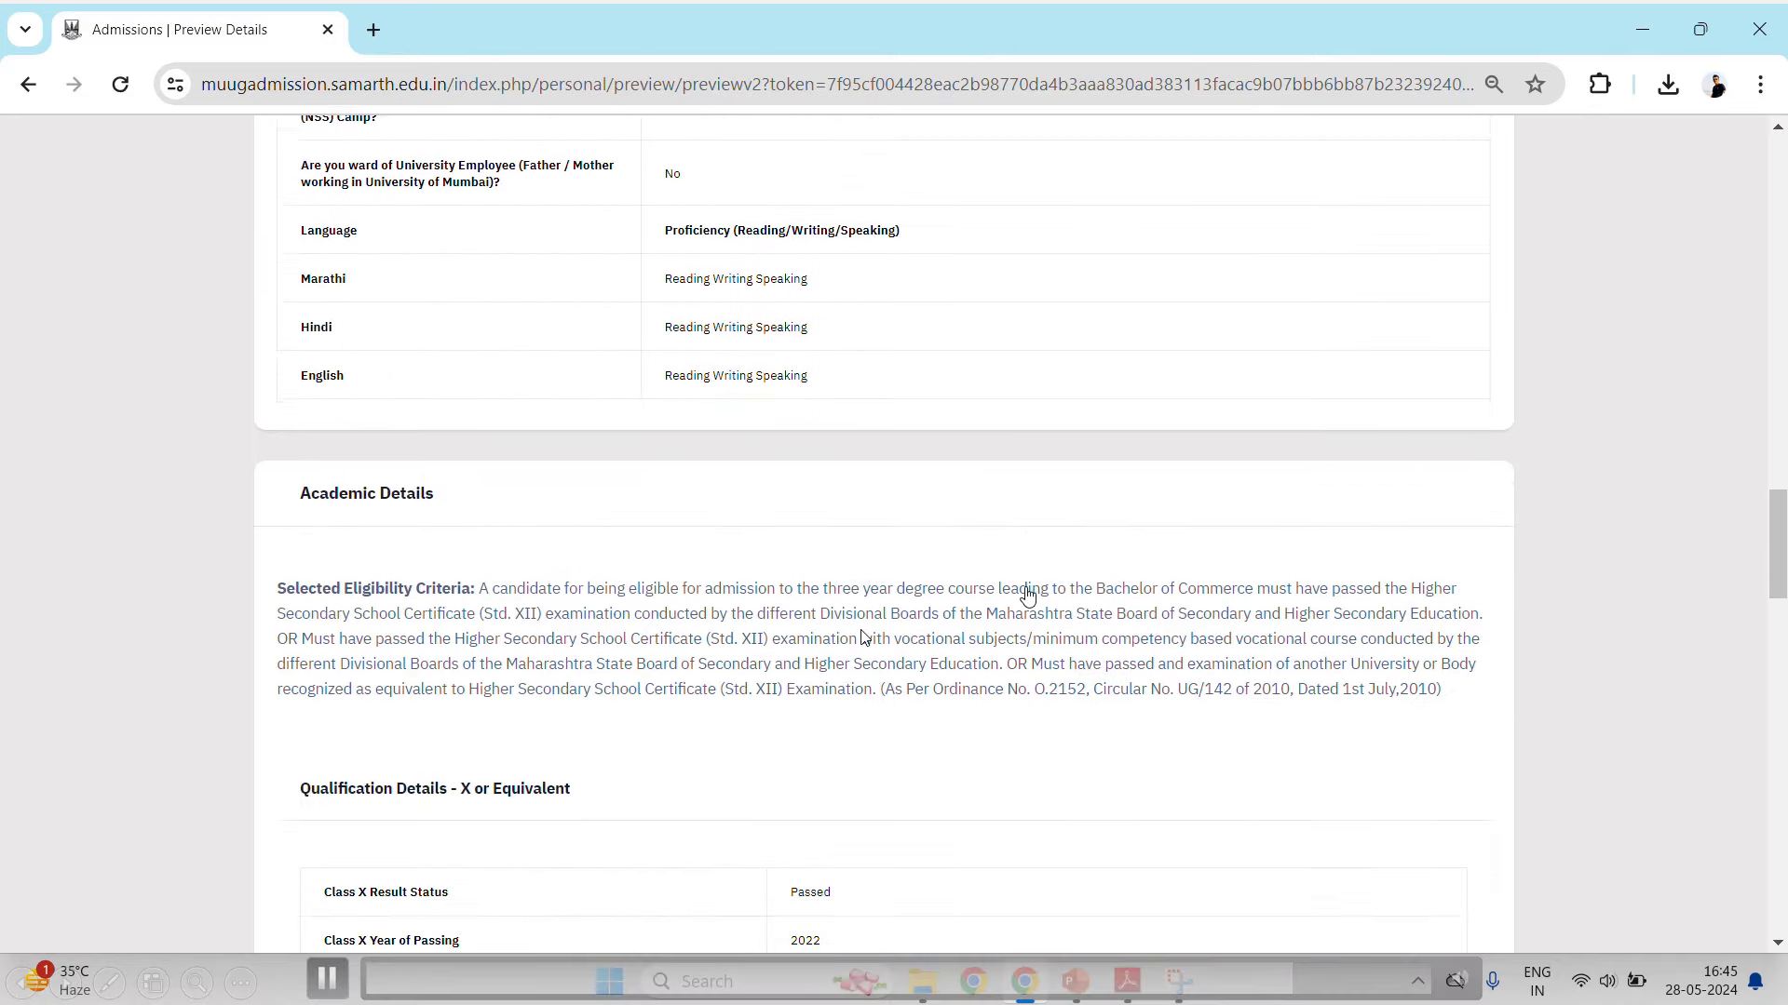
scroll(1027, 596, "down", 10)
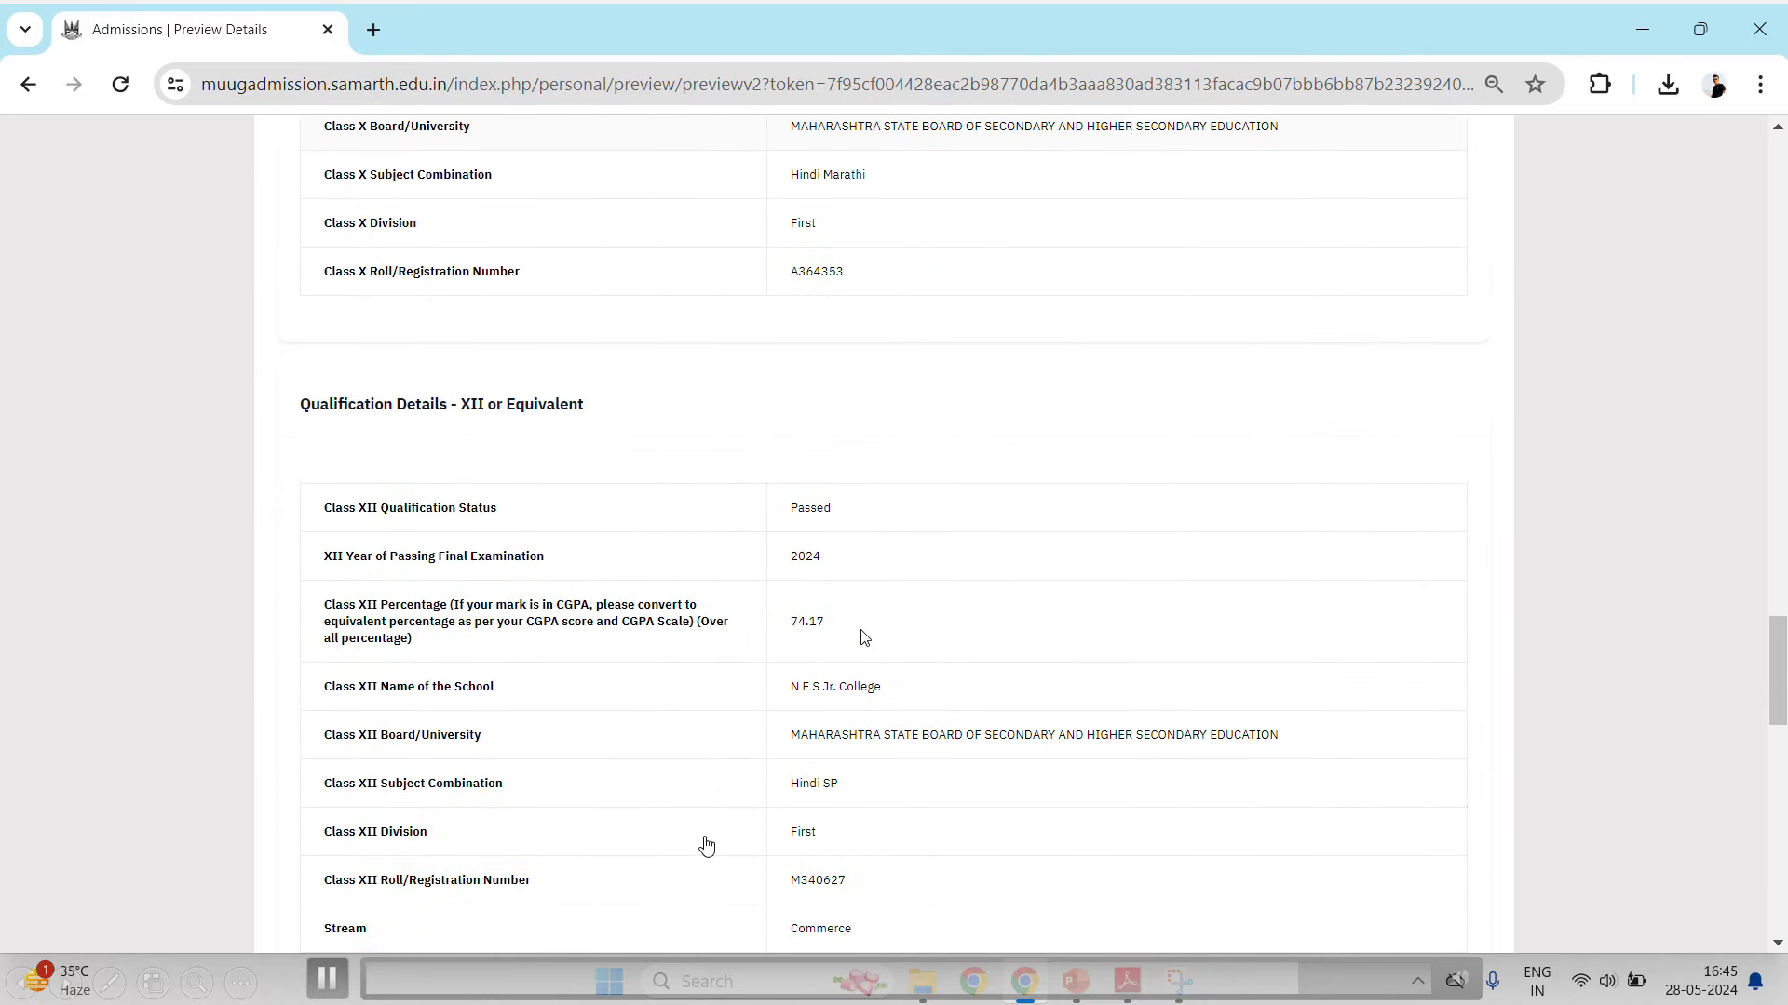
scroll(865, 638, "down", 14)
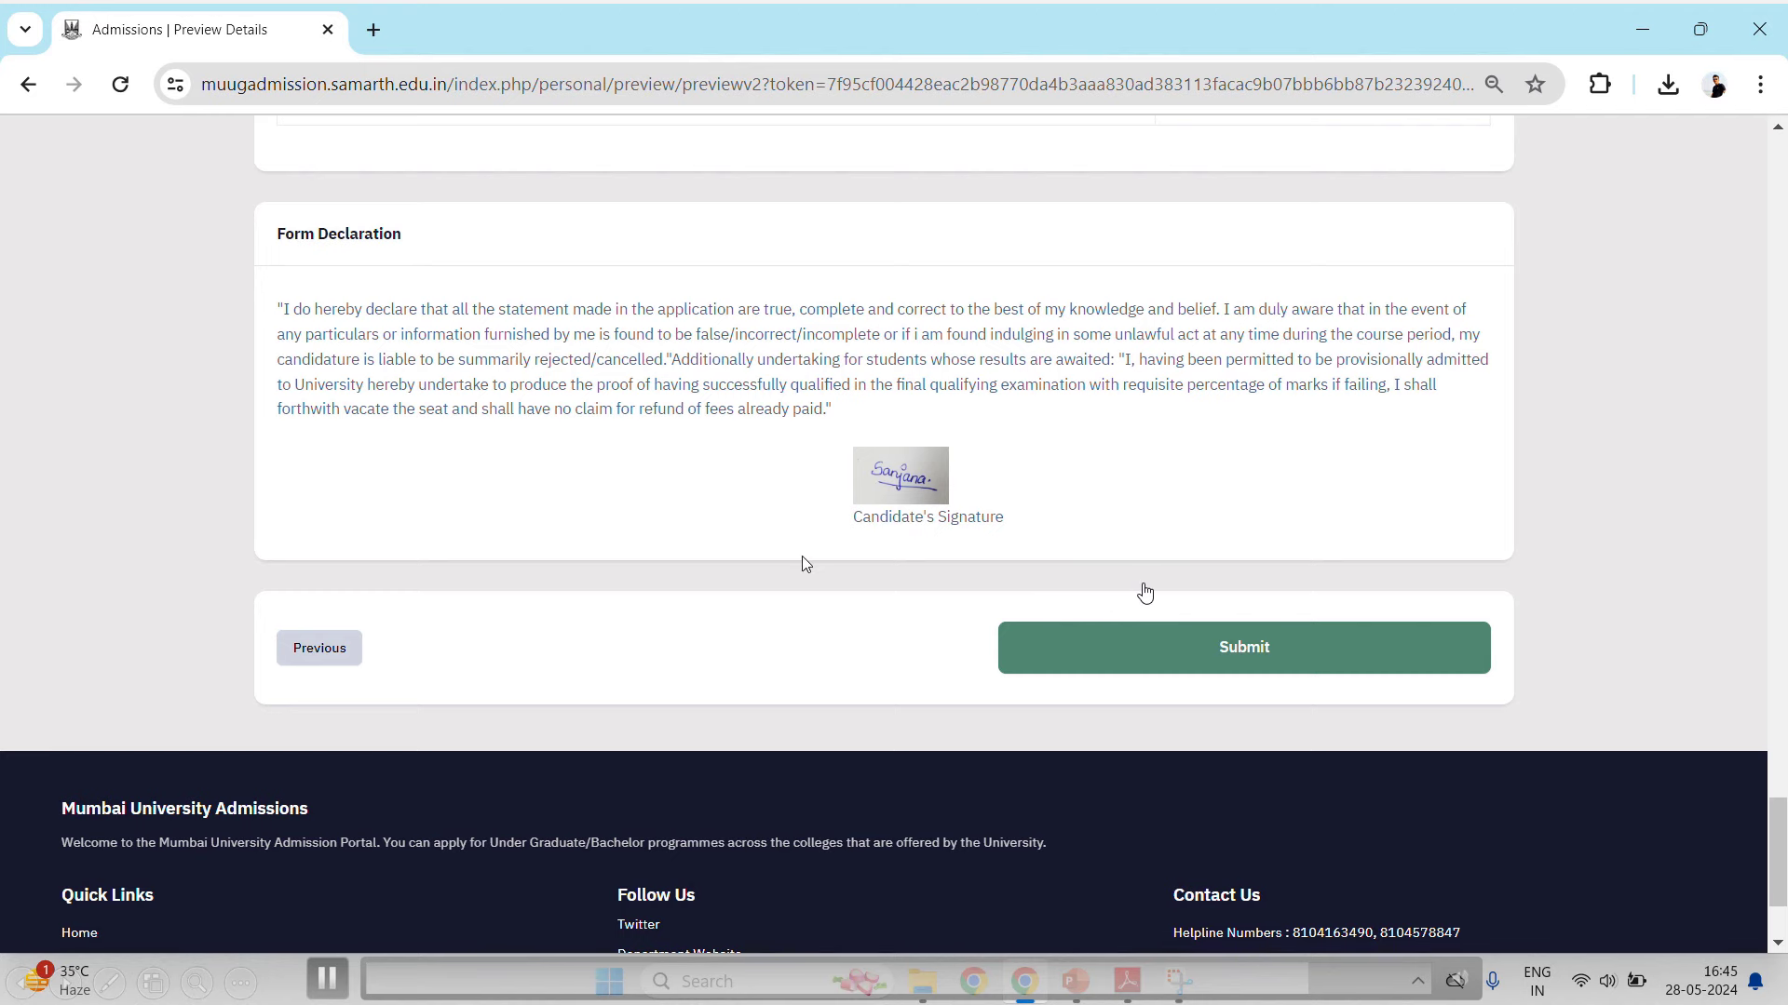
scroll(804, 564, "up", 5)
scroll(651, 558, "down", 5)
left_click(1151, 656)
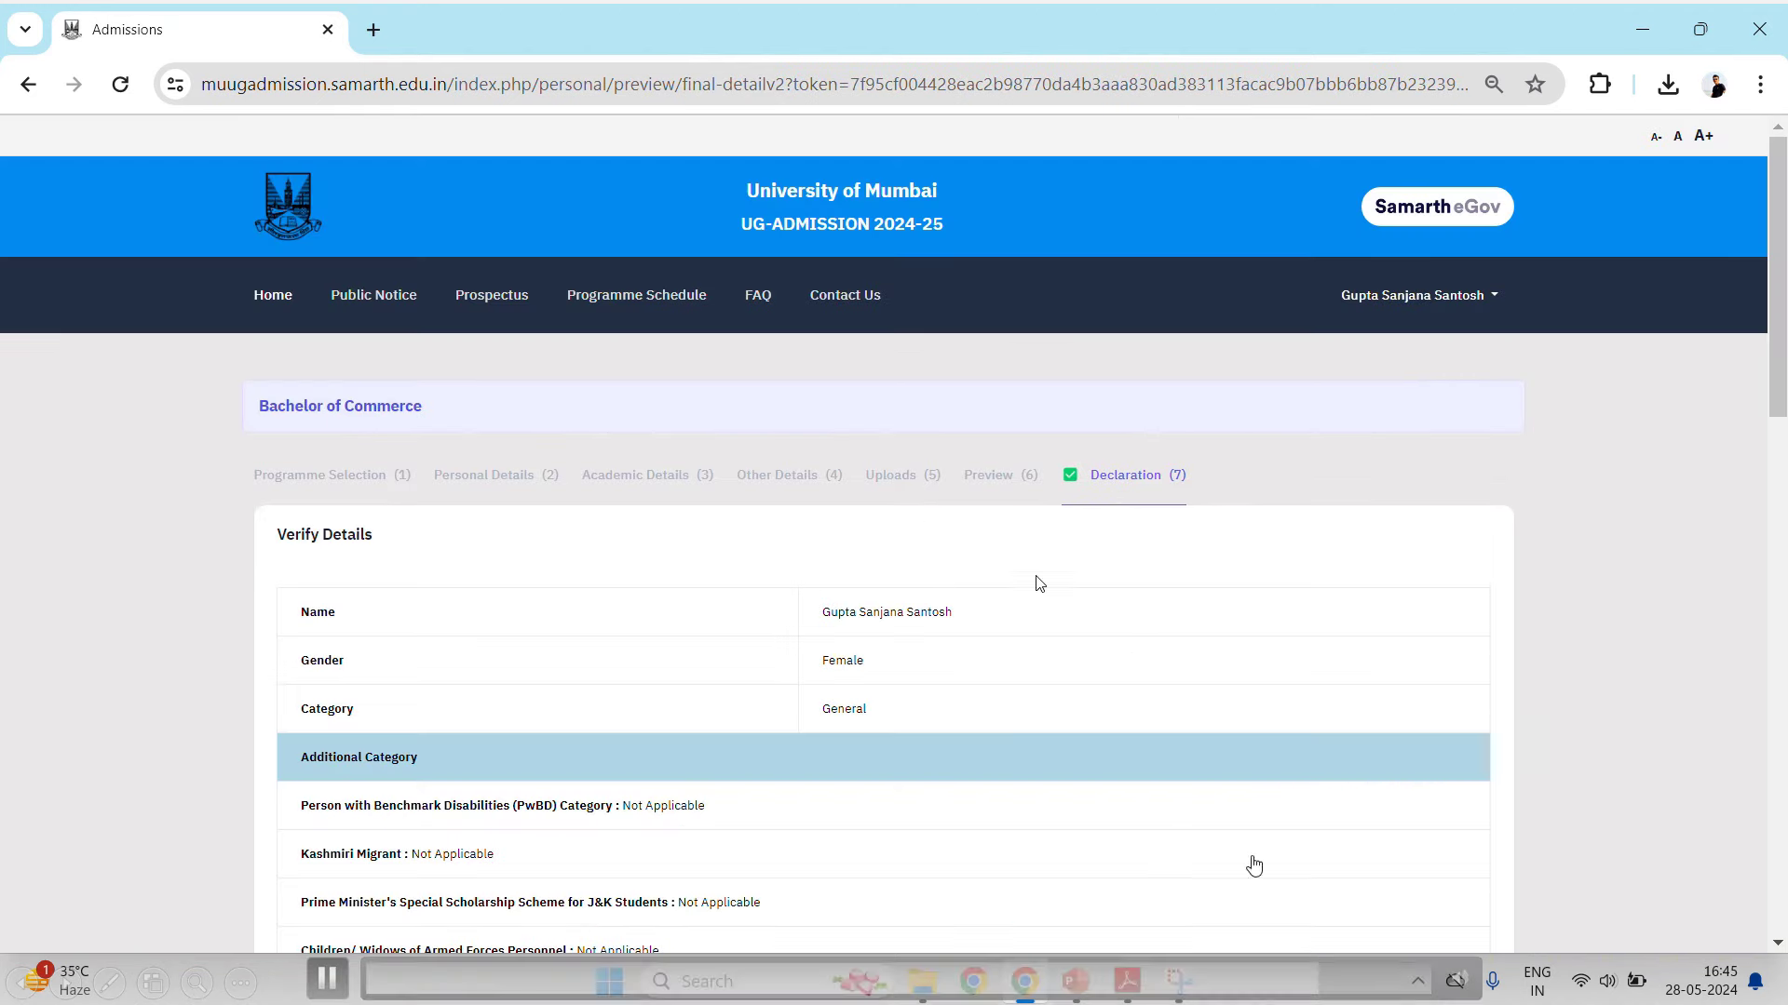
Tick all the verification and declaration statements below the applicant's details and submit the Bachelor of Commerce application.
scroll(1039, 584, "down", 3)
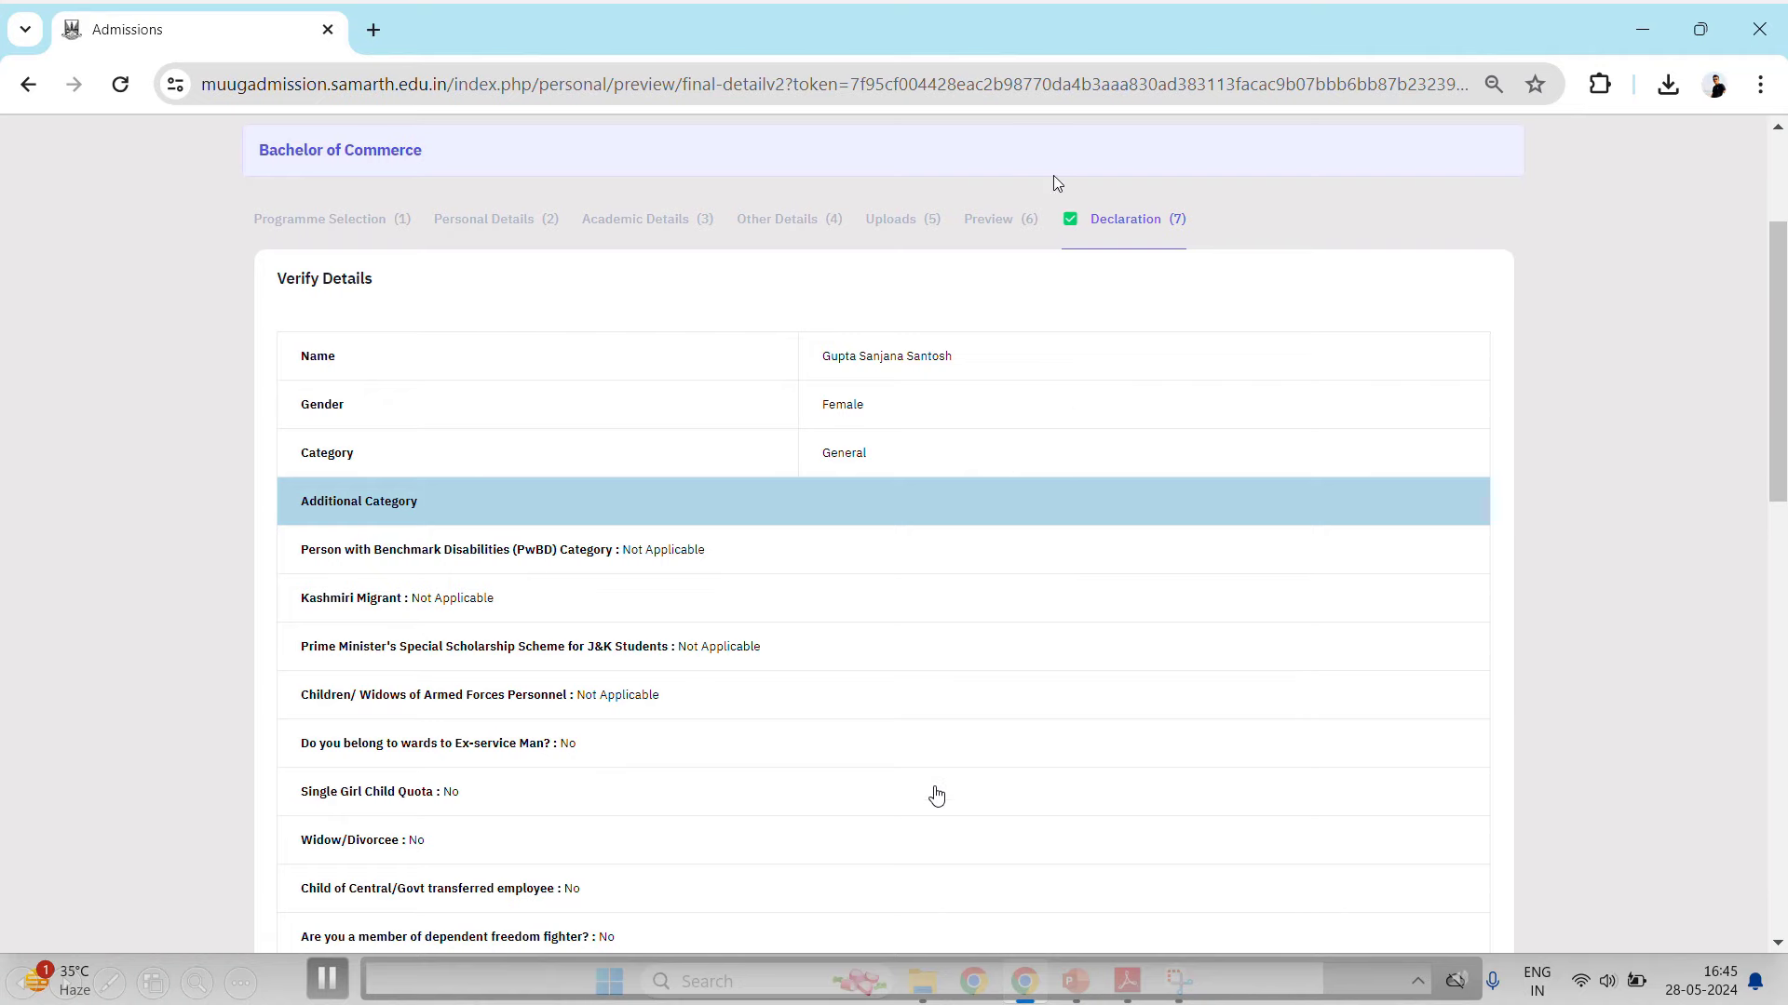
scroll(1101, 232, "down", 4)
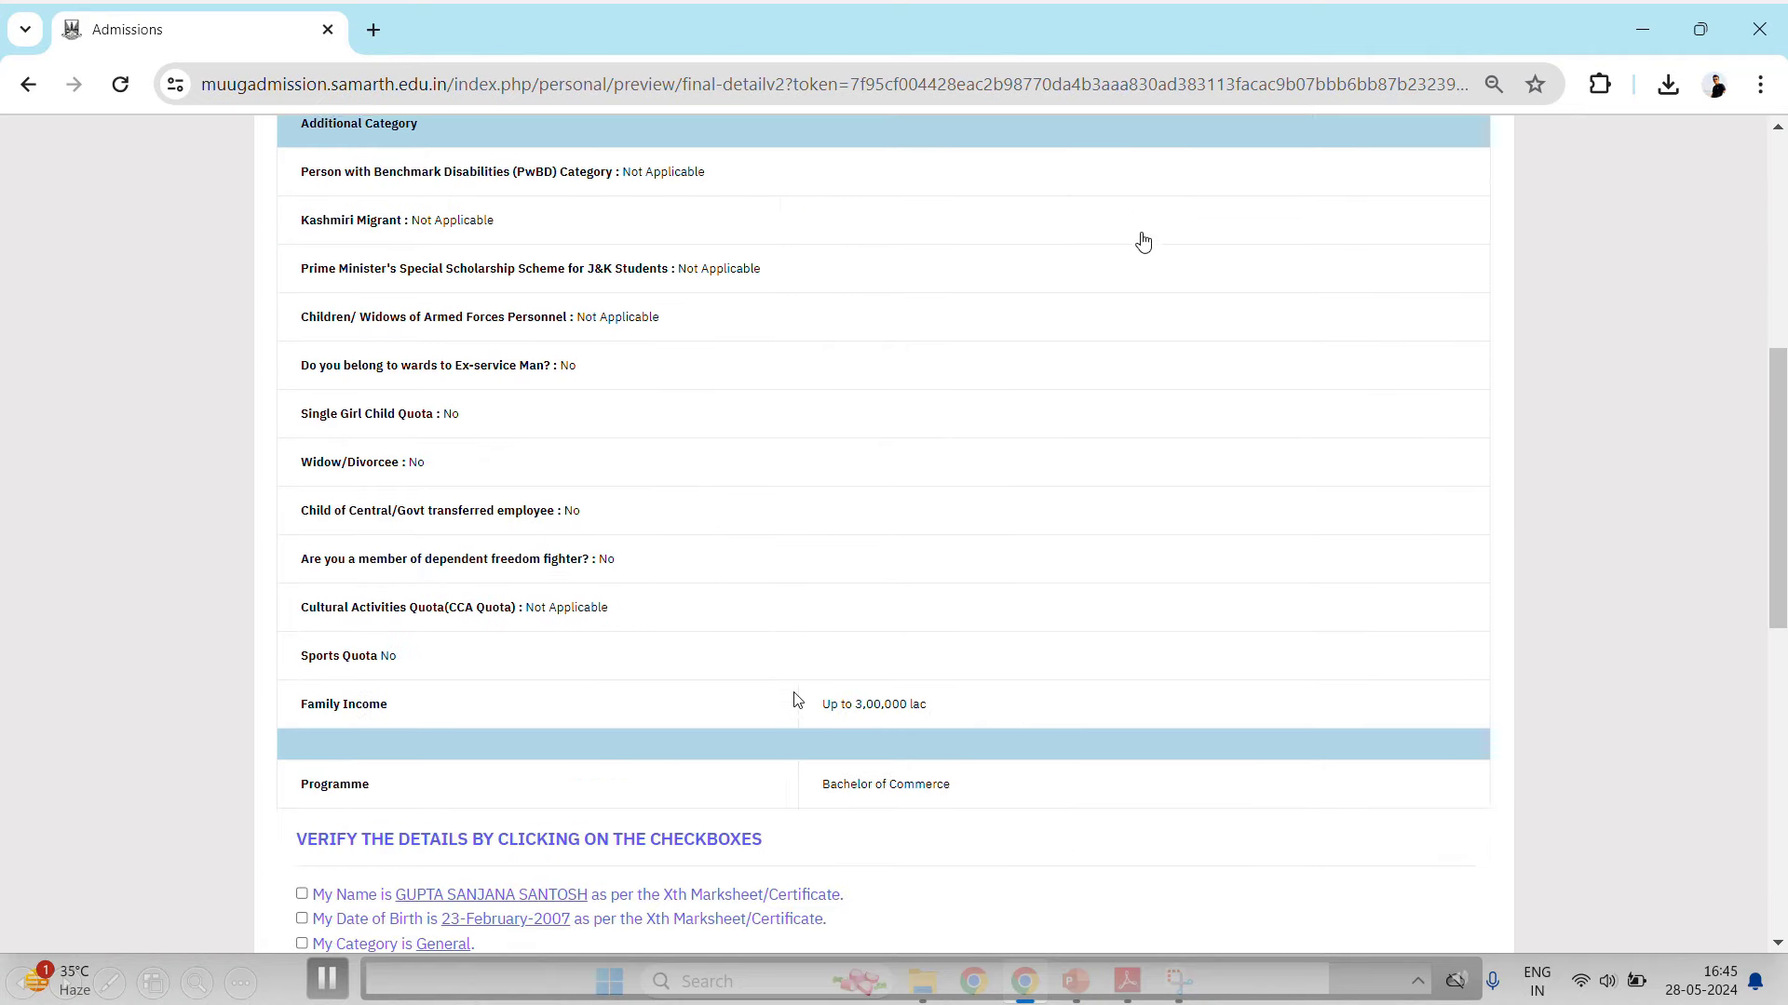
scroll(1058, 674, "down", 5)
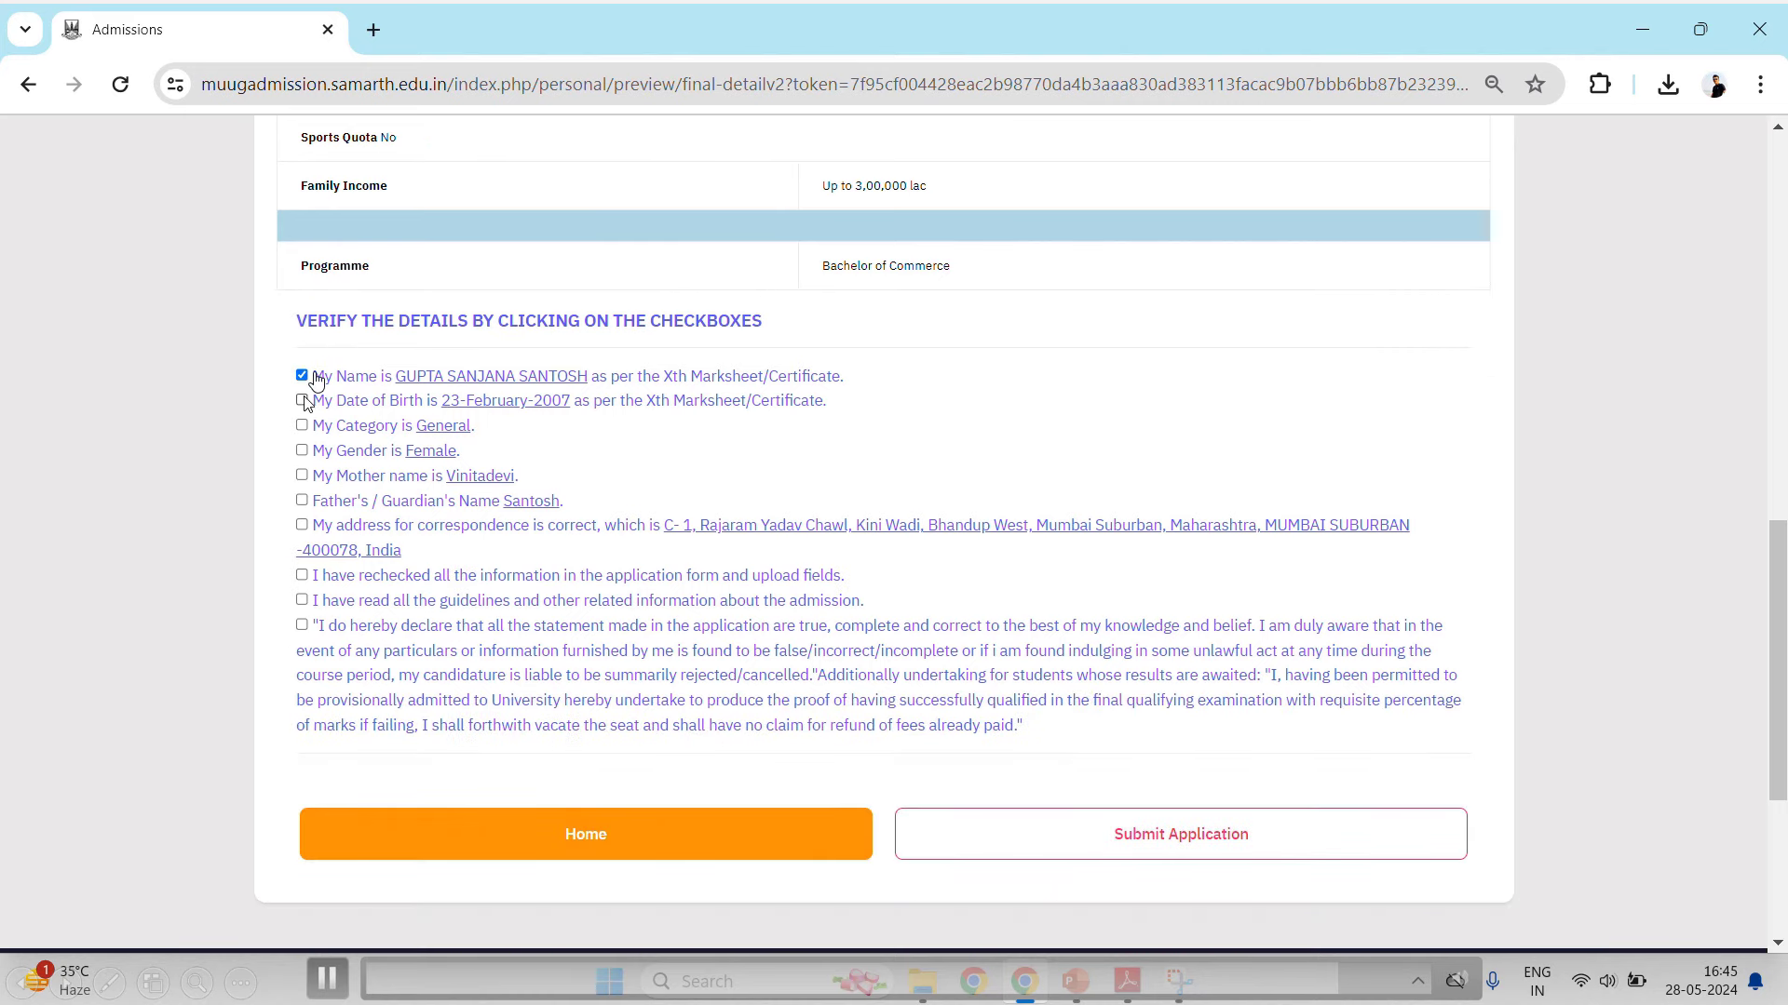
left_click(301, 400)
left_click(302, 425)
left_click(302, 450)
left_click(301, 476)
left_click(302, 501)
left_click(302, 525)
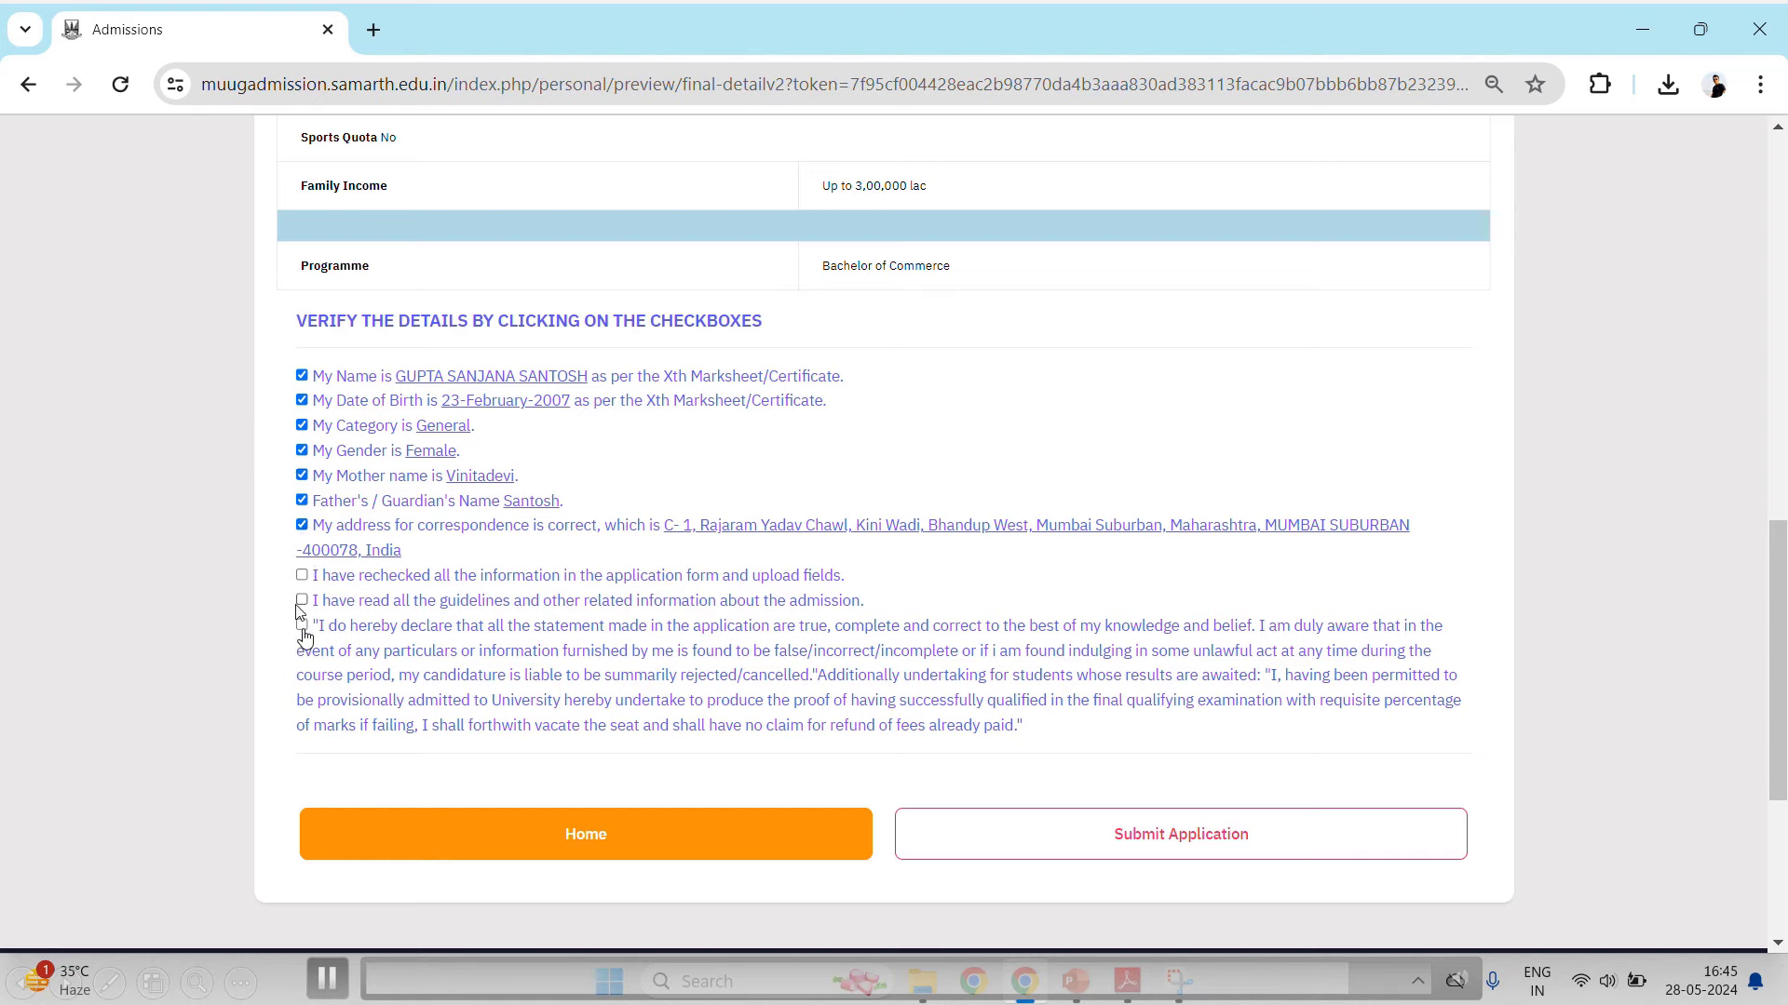
left_click(301, 599)
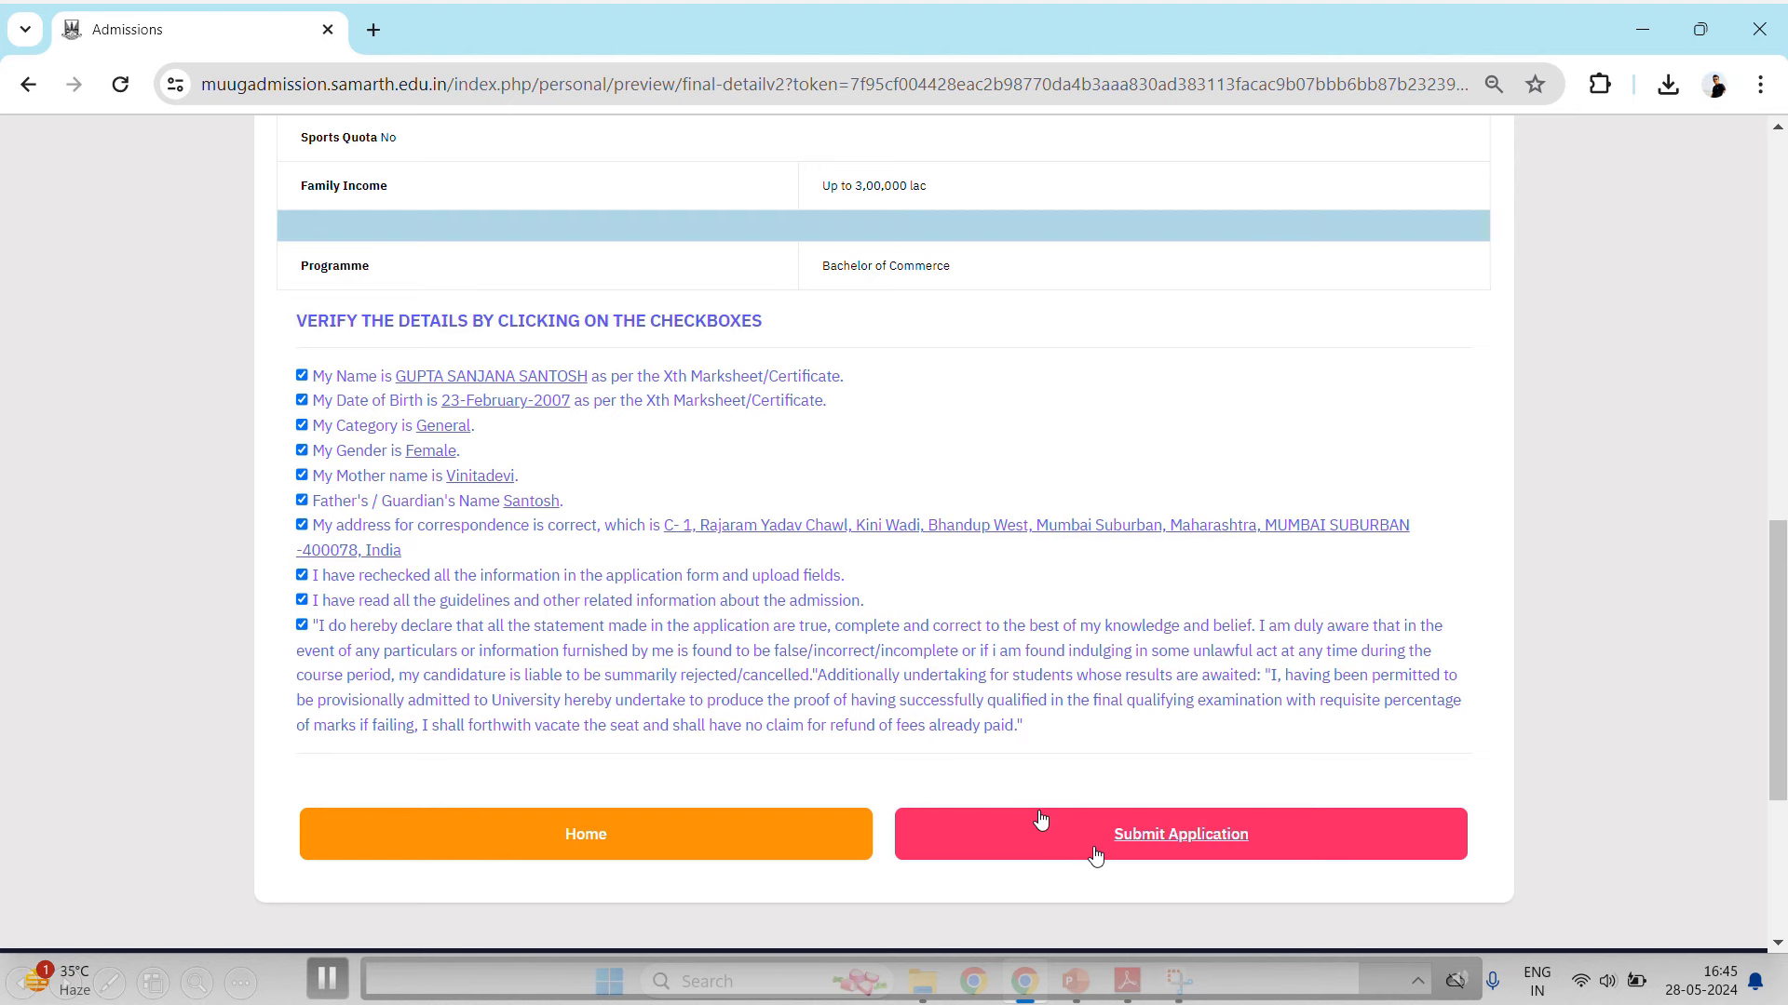
left_click(1045, 840)
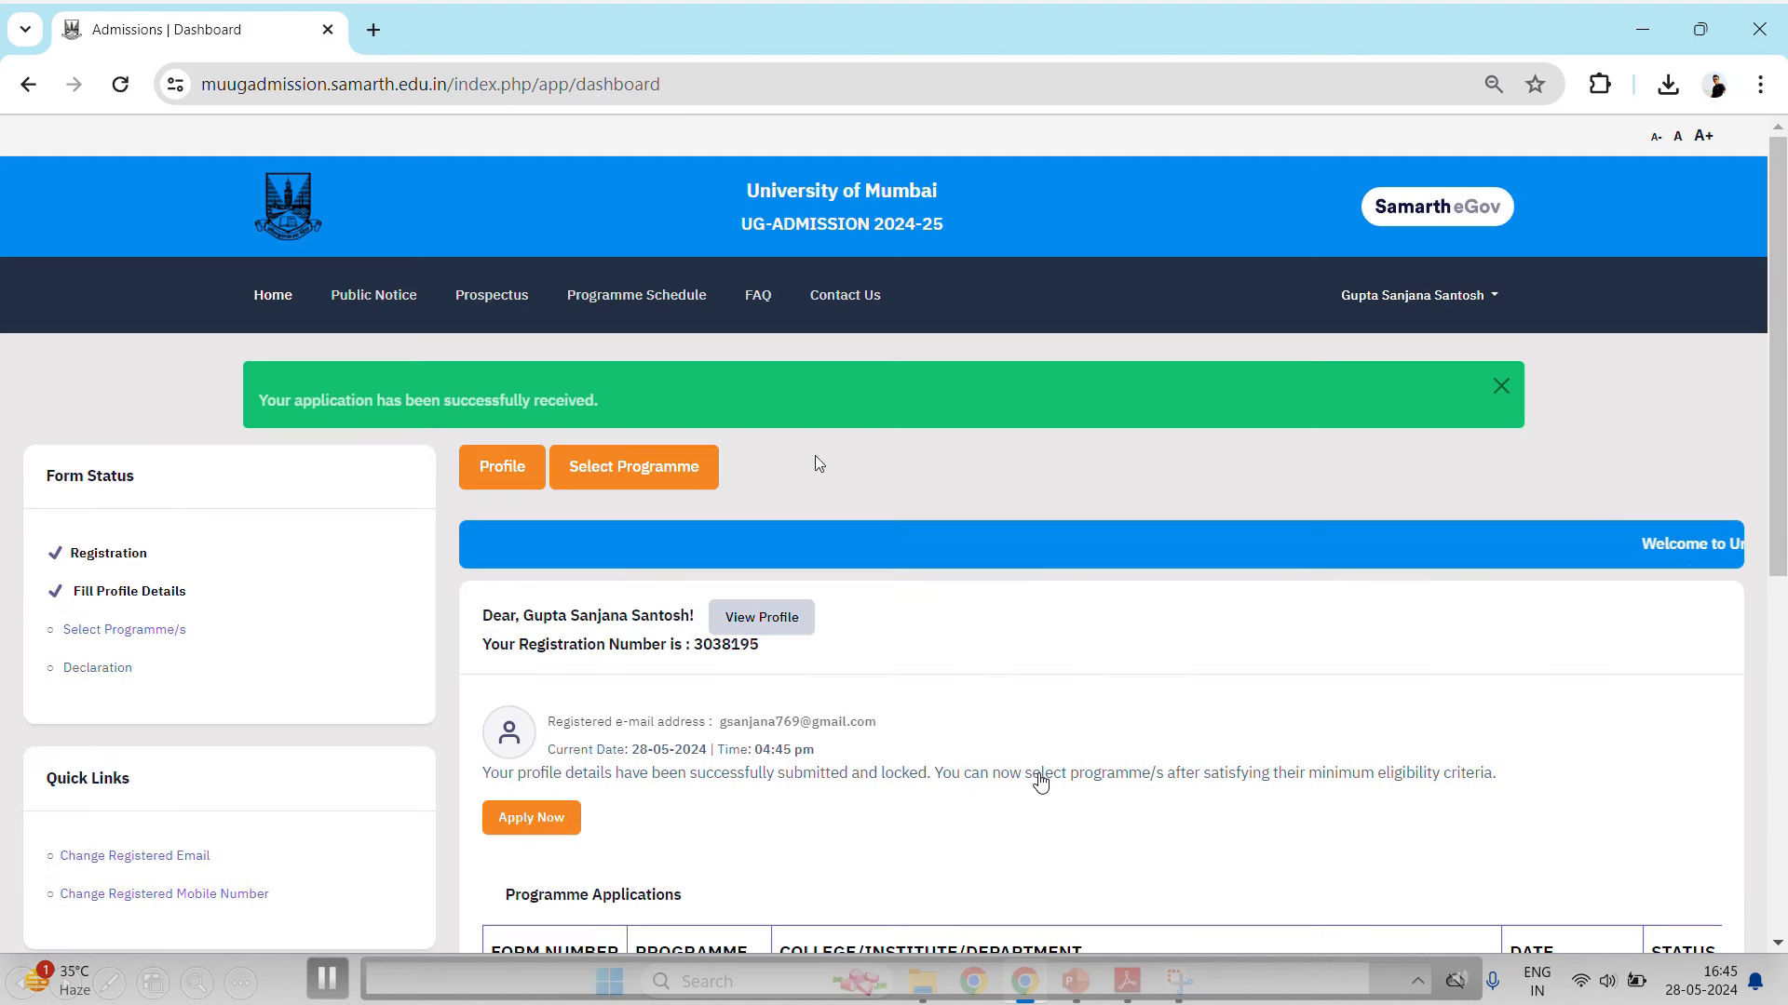
Check the submitted programme applications and open the printable form for Ratnam College of Arts Science and Commerce.
scroll(241, 458, "down", 1)
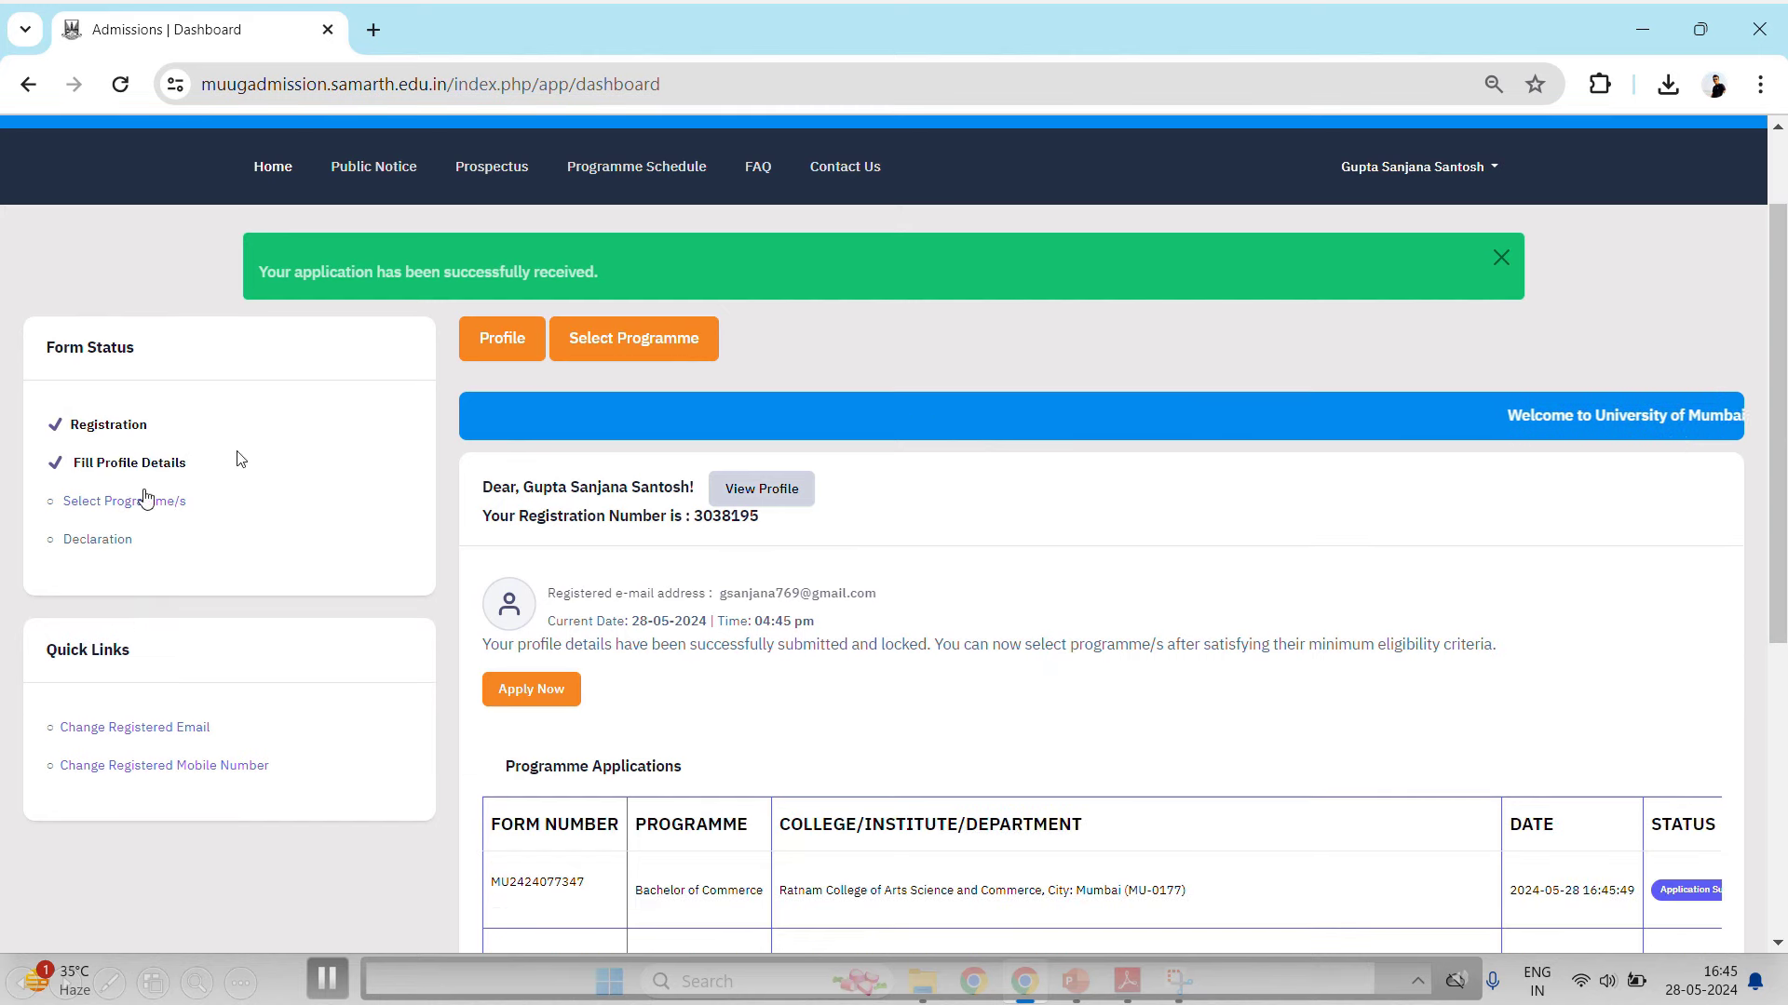
scroll(240, 458, "down", 2)
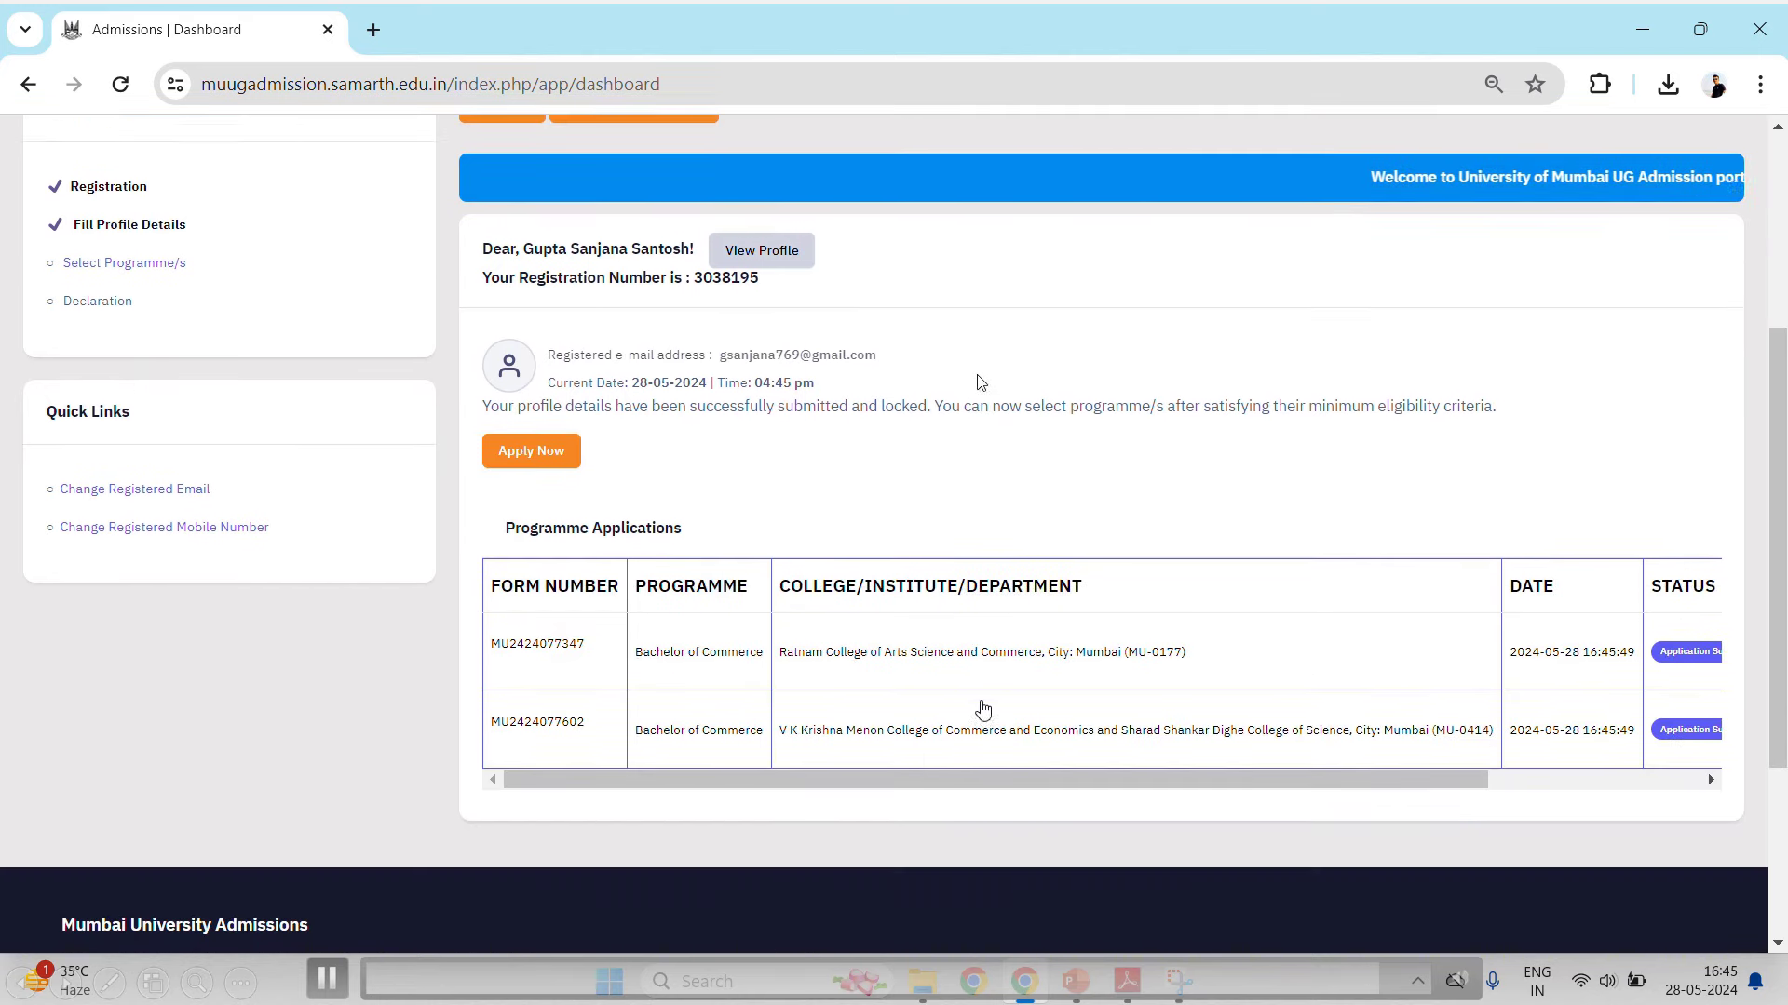
scroll(982, 709, "up", 1)
scroll(1636, 782, "down", 1)
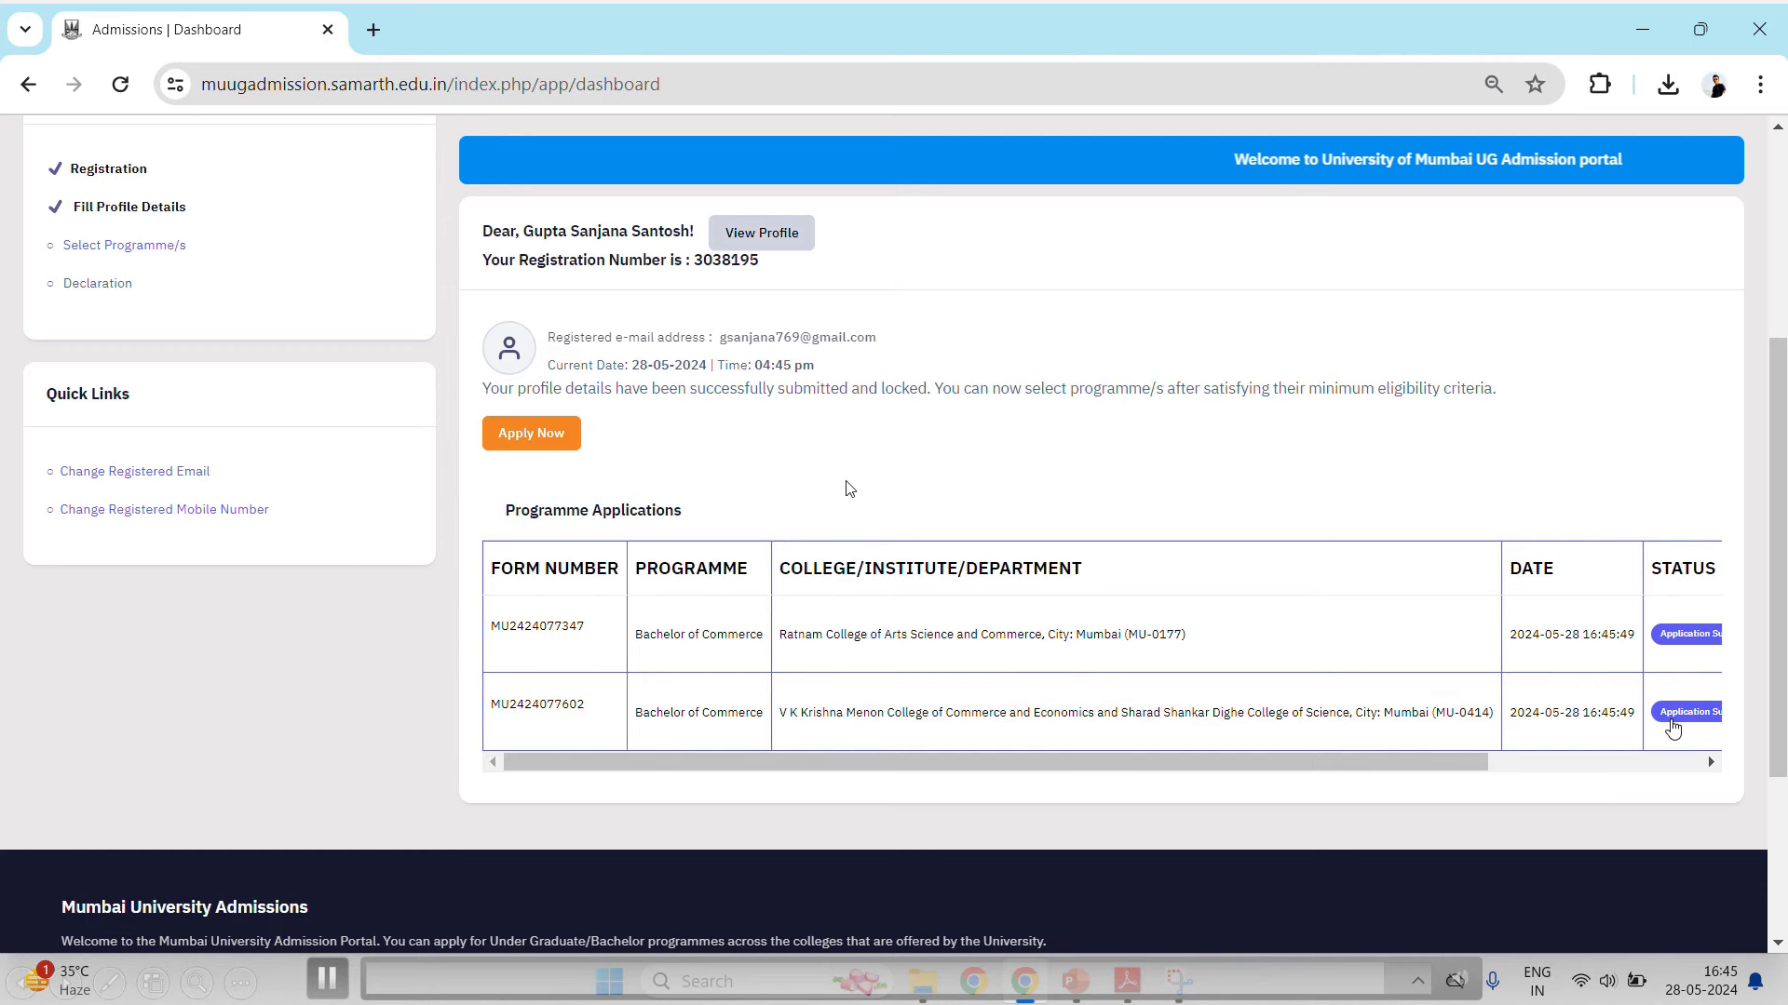
left_click_drag(886, 762, 1449, 742)
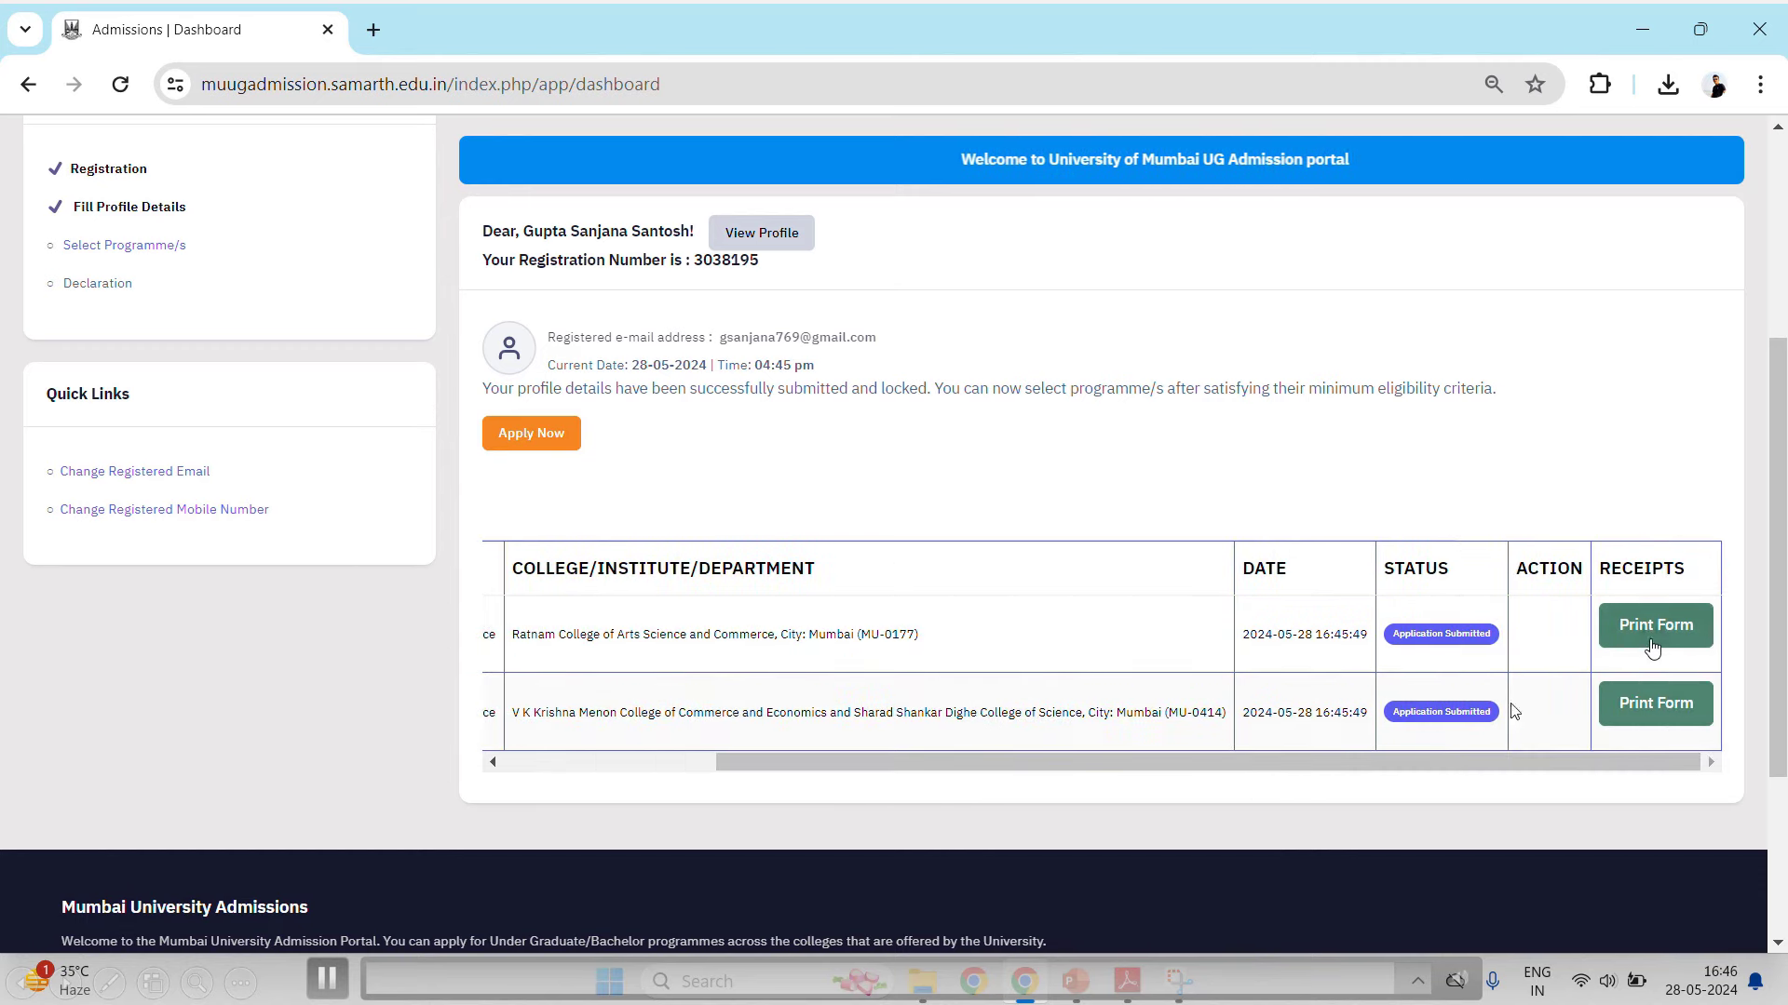
left_click(1654, 715)
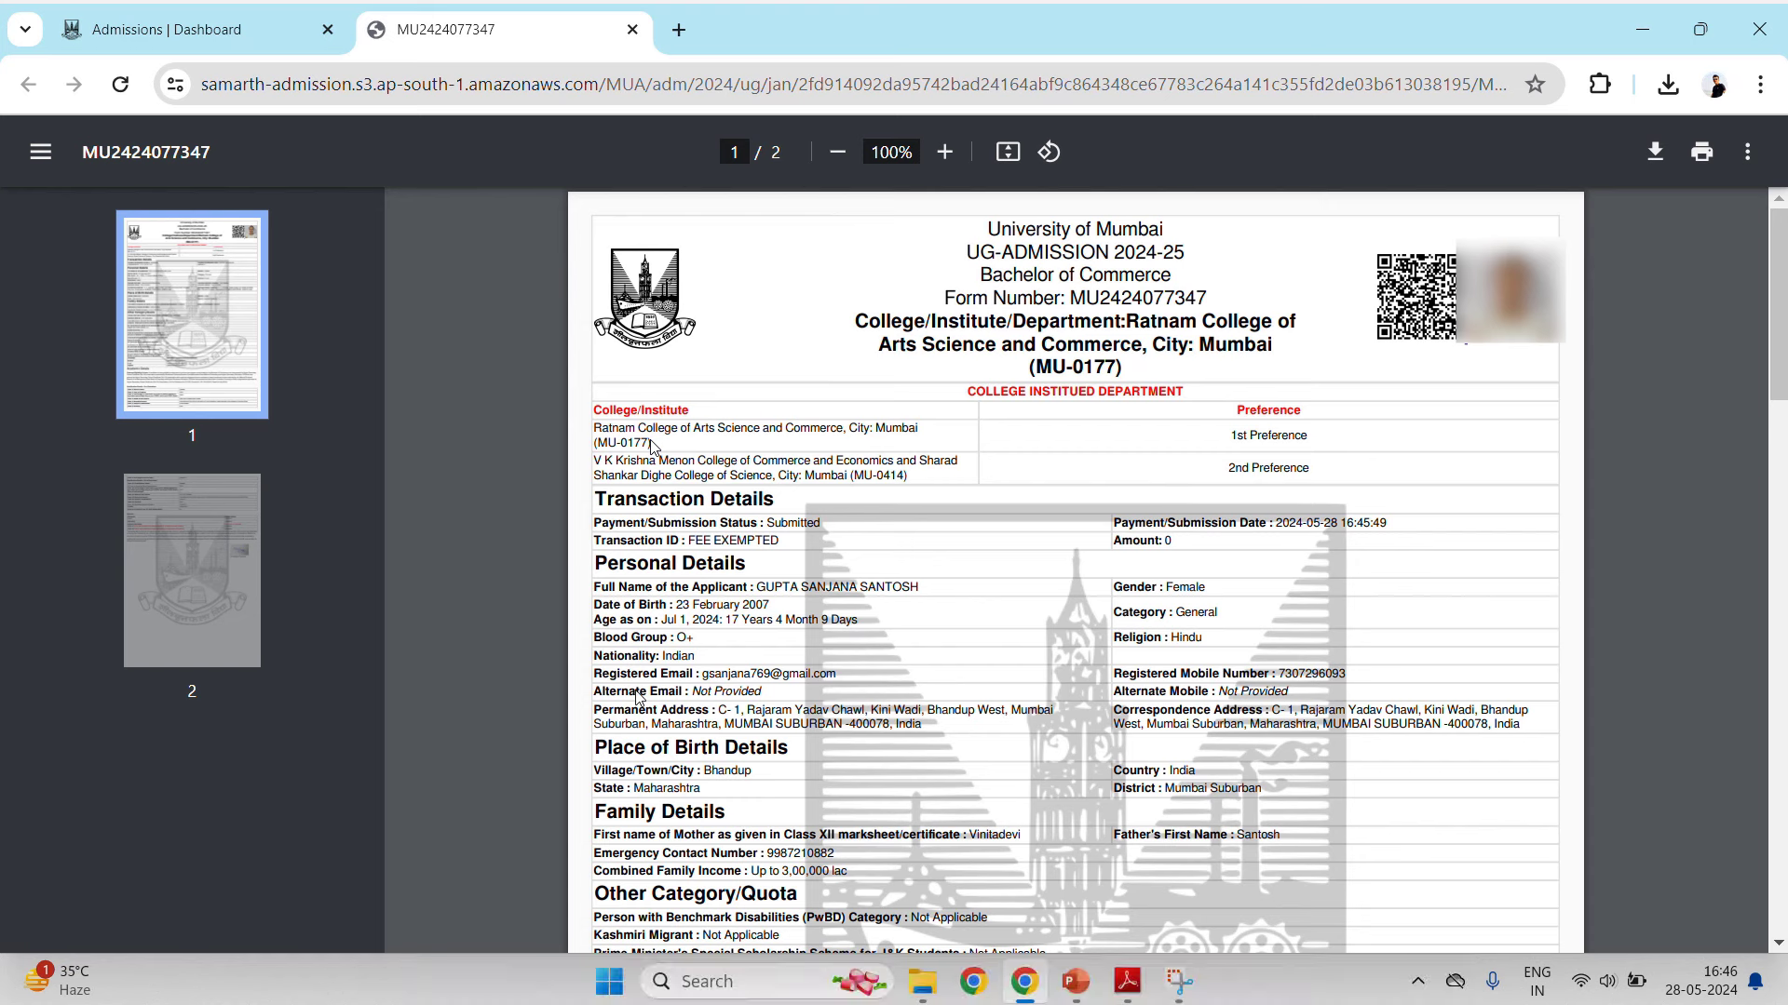
scroll(652, 447, "down", 5)
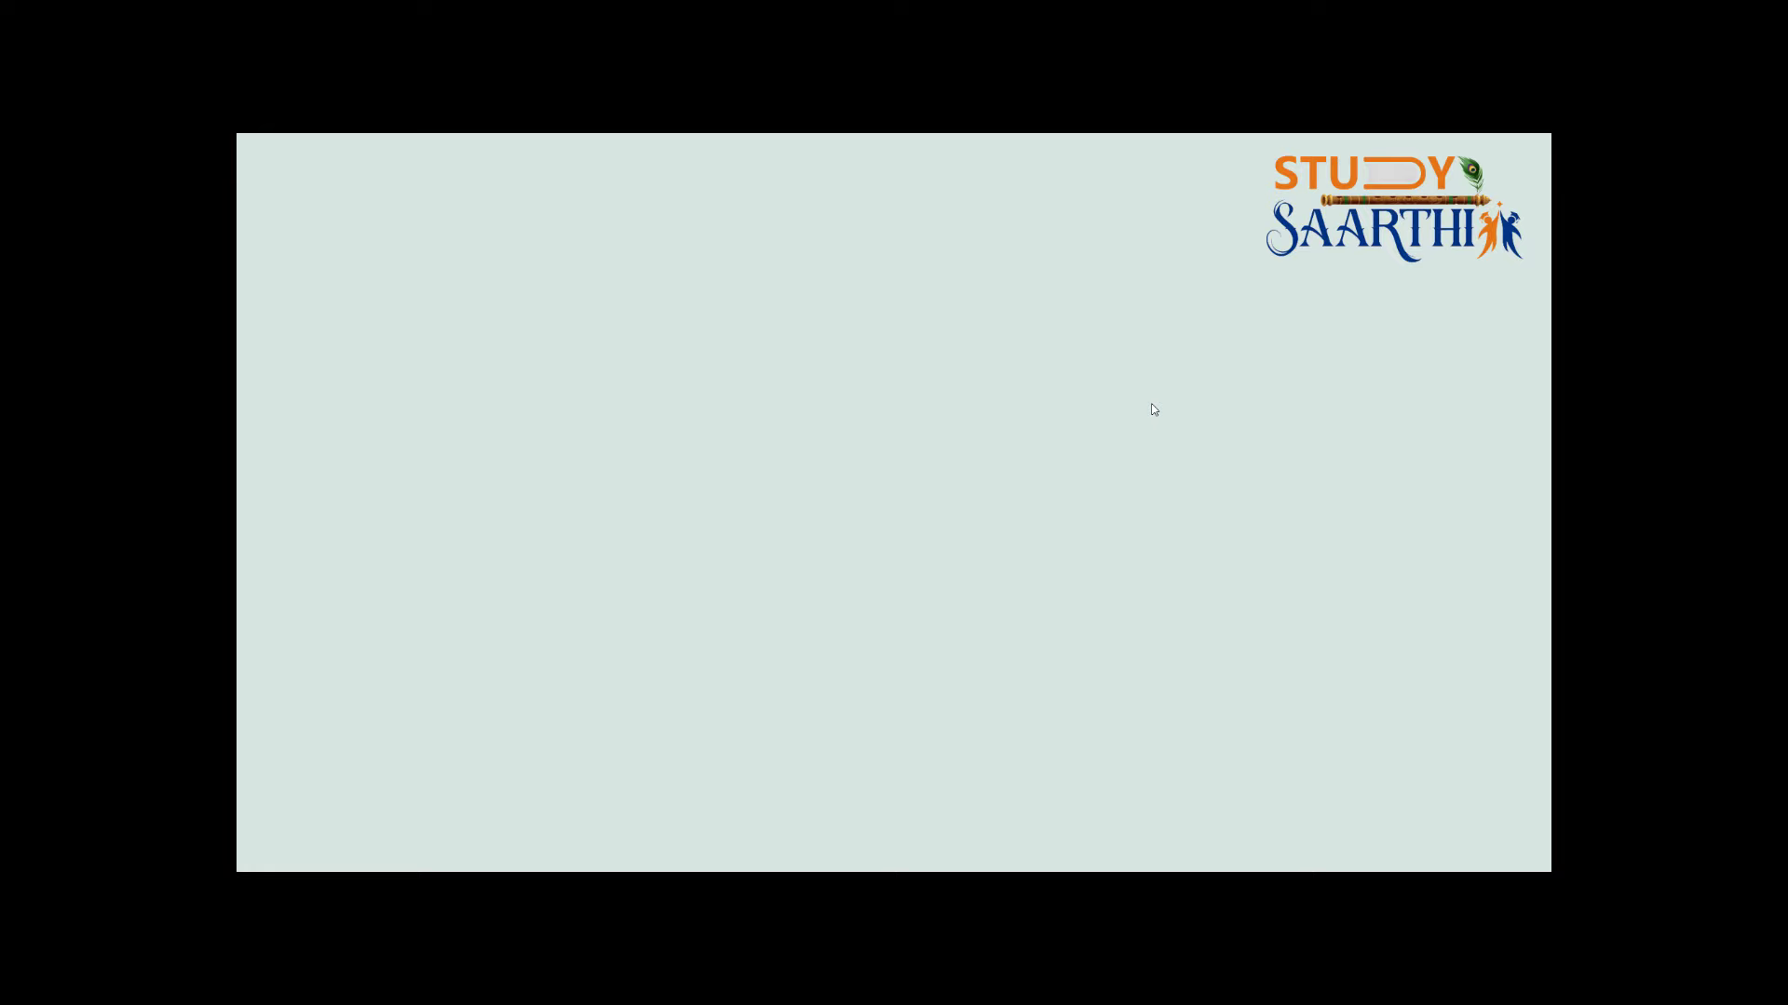